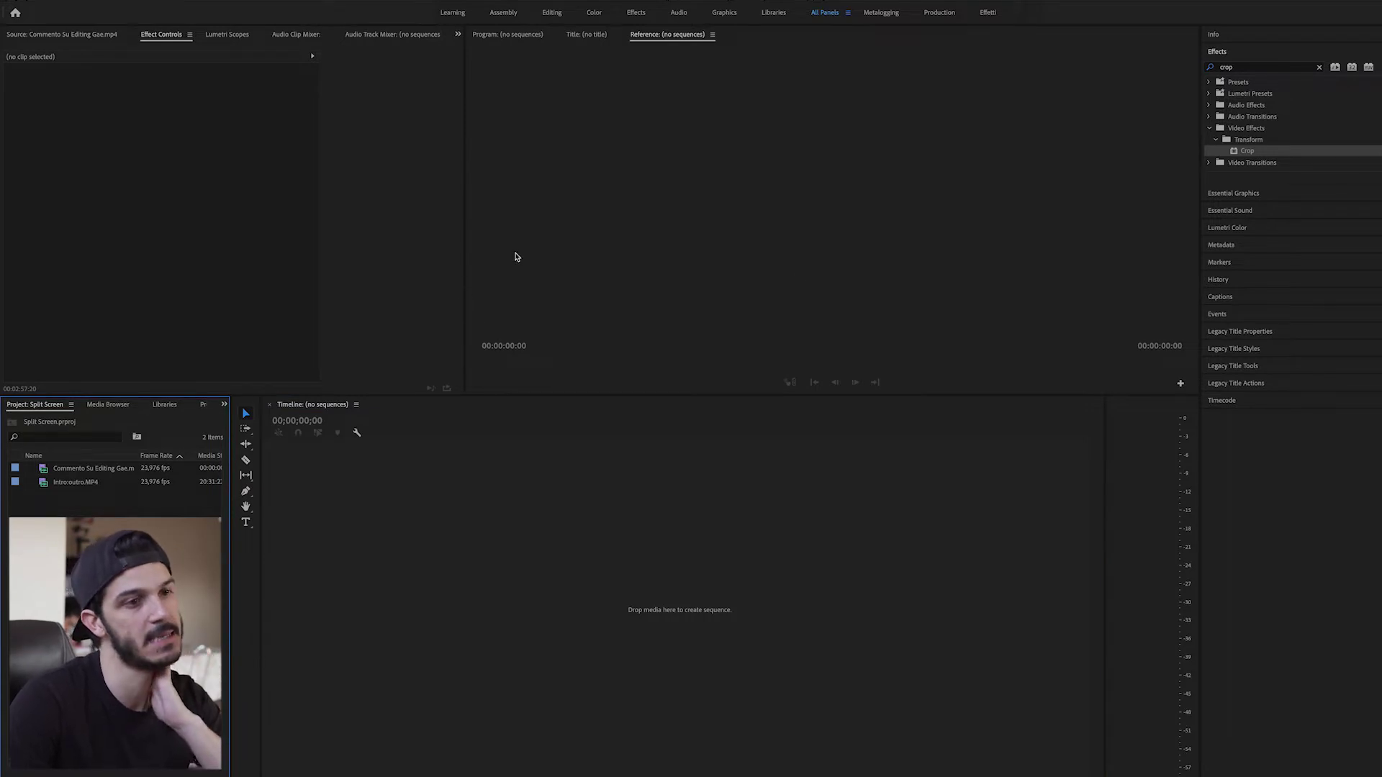
Widen the Timeline panel and bring up the New Sequence dialog with Ctrl+N.
drag(1108, 548, 1172, 548)
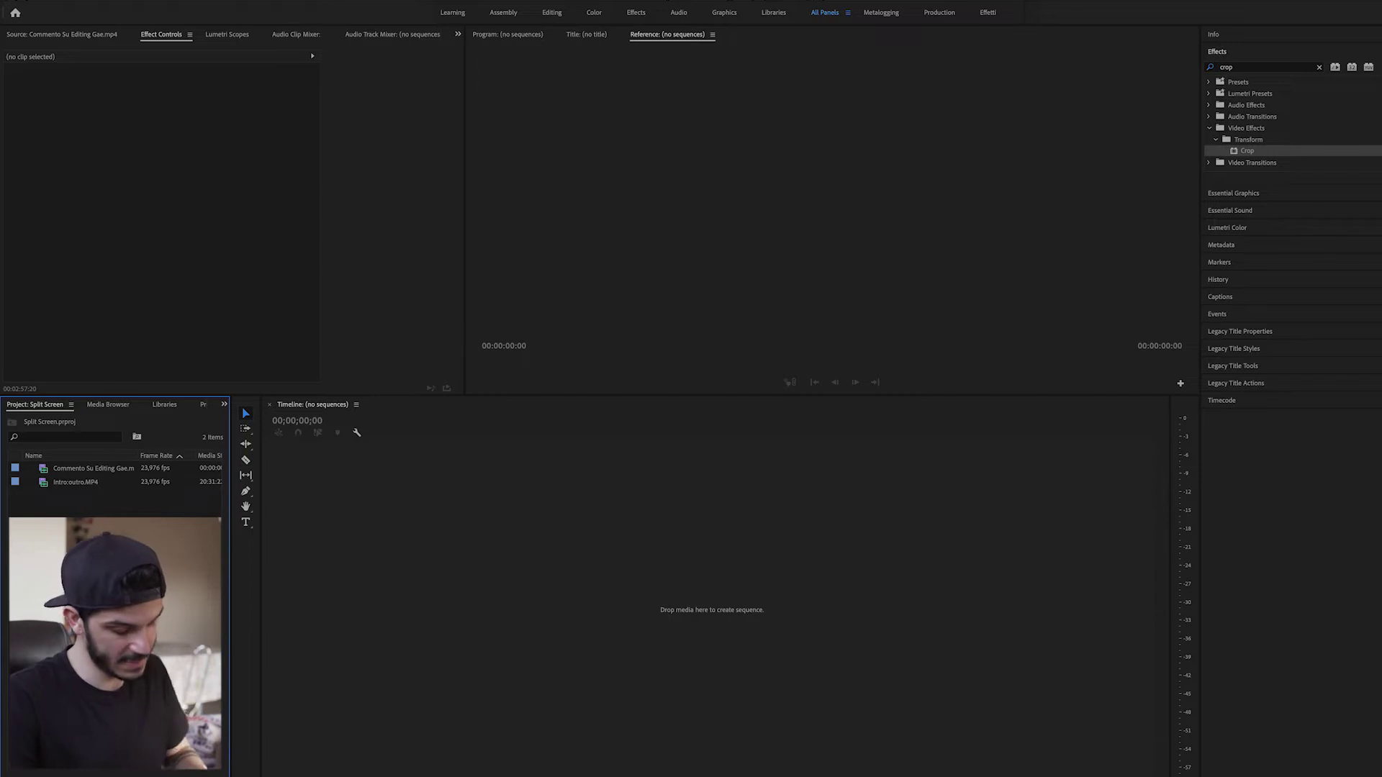
key(ctrl+n)
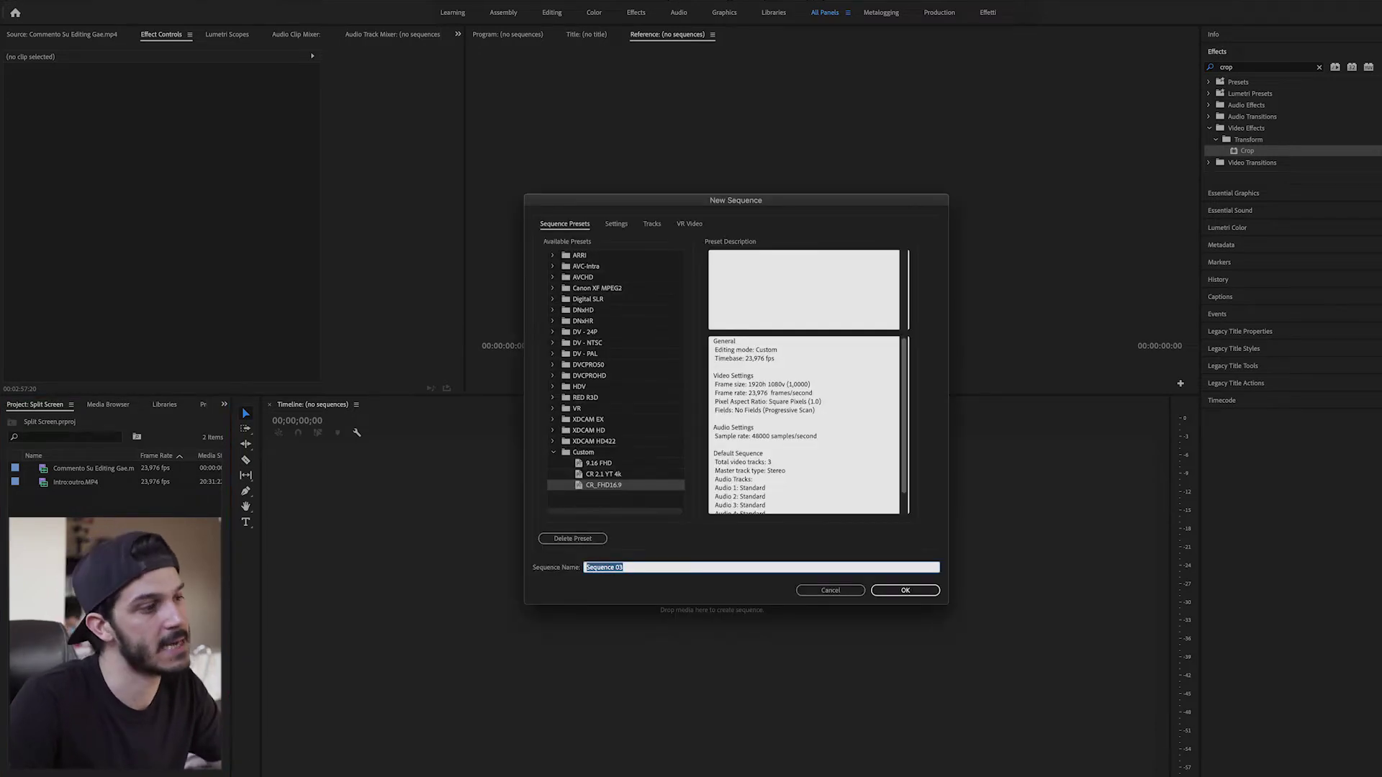
Create a new 1920x1080 sequence from the CR_FHD16.9 preset.
click(610, 474)
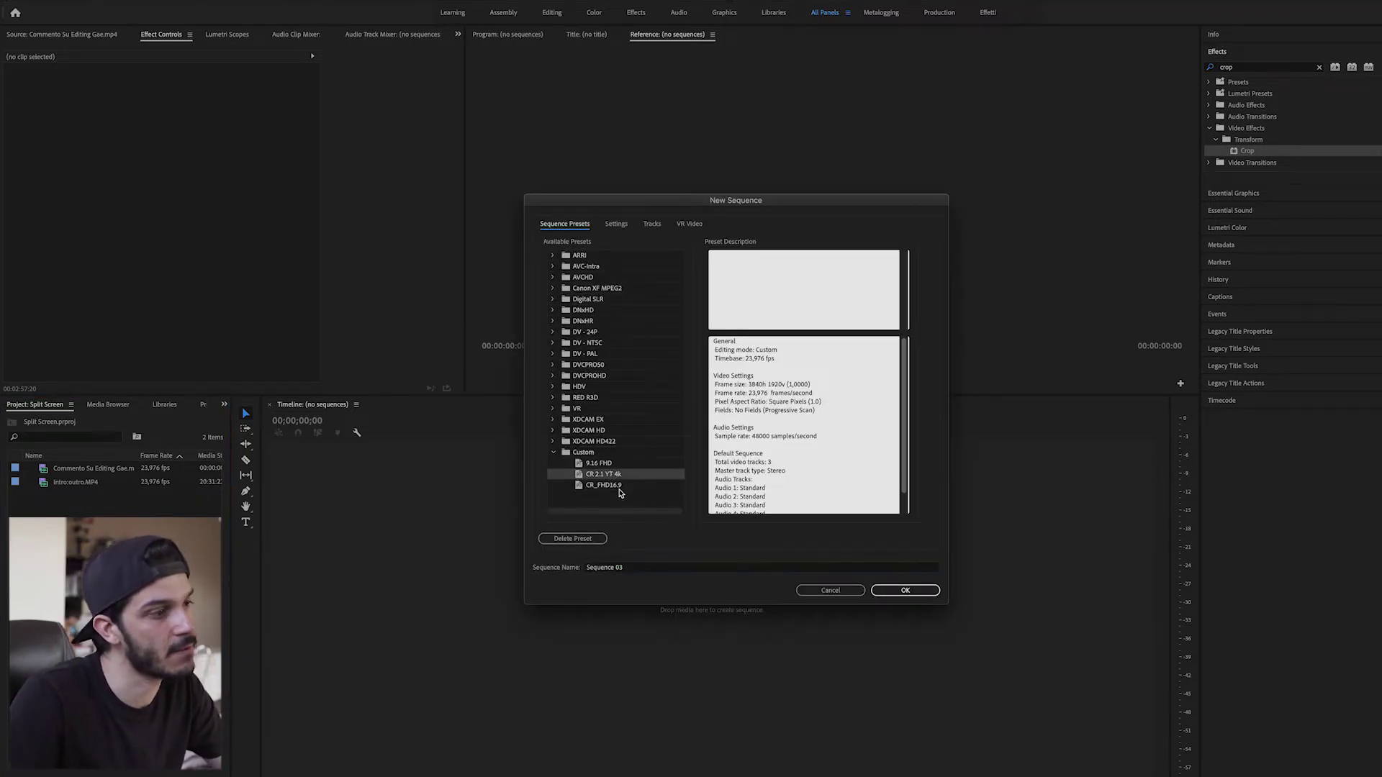
click(618, 487)
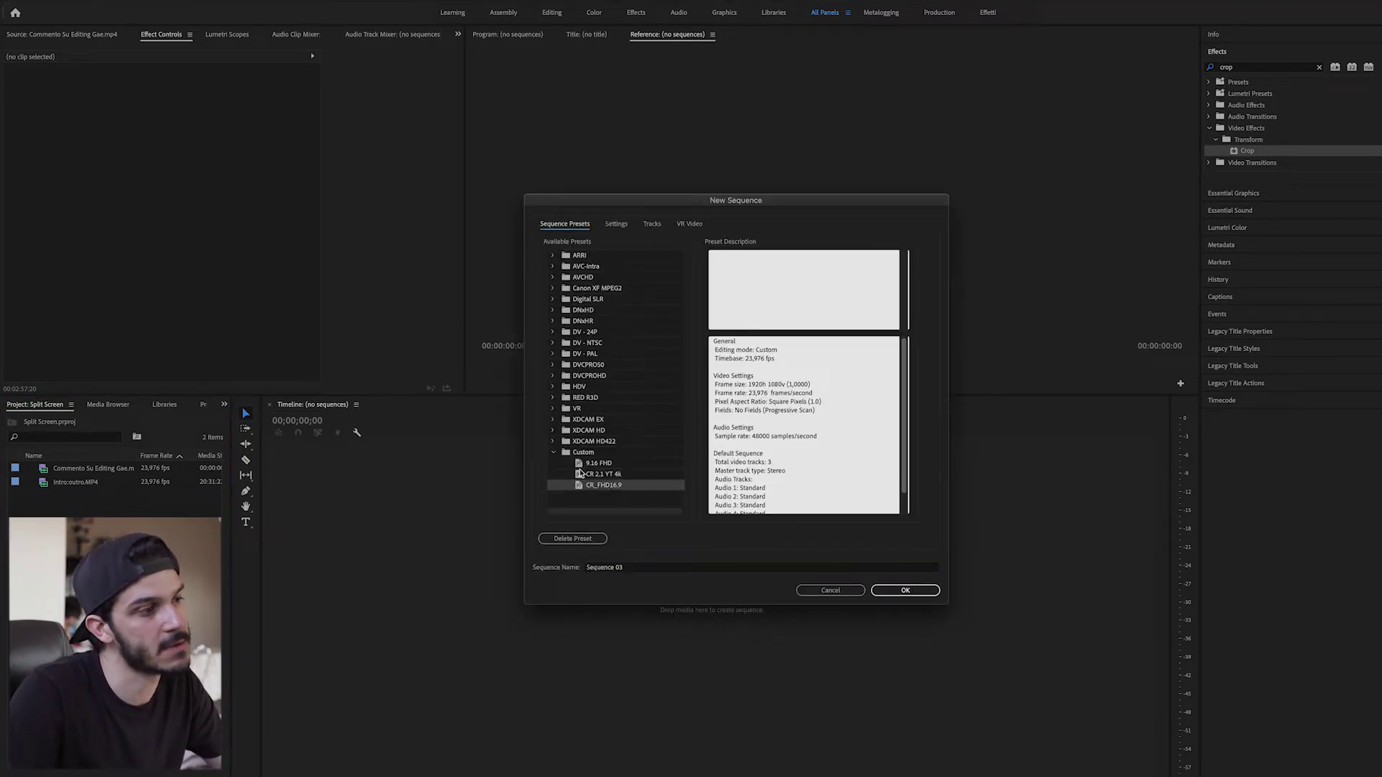
click(900, 589)
Put Intro.outro.MP4 on V1 and Commento Su Editing Gae.mp4 on V2, extending V1 to match.
key(Escape)
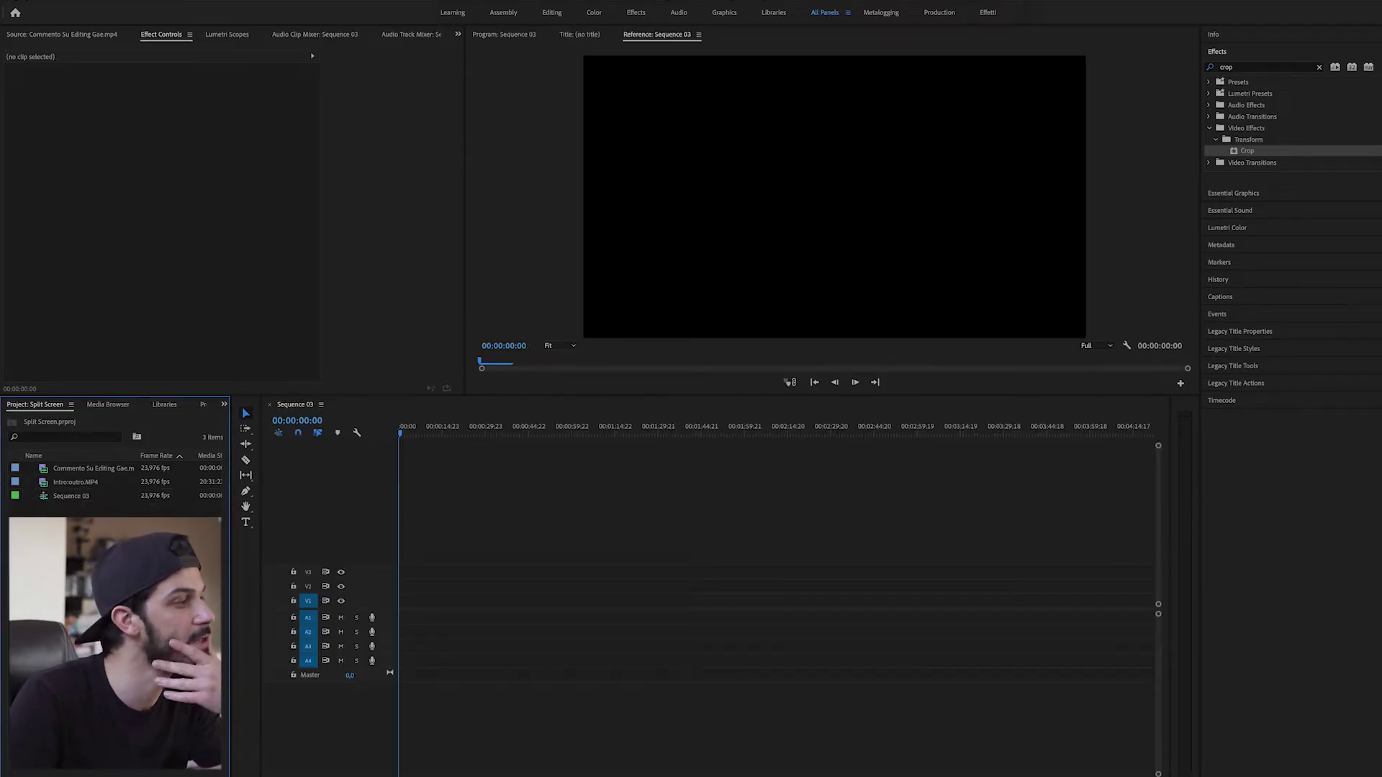
double_click(72, 482)
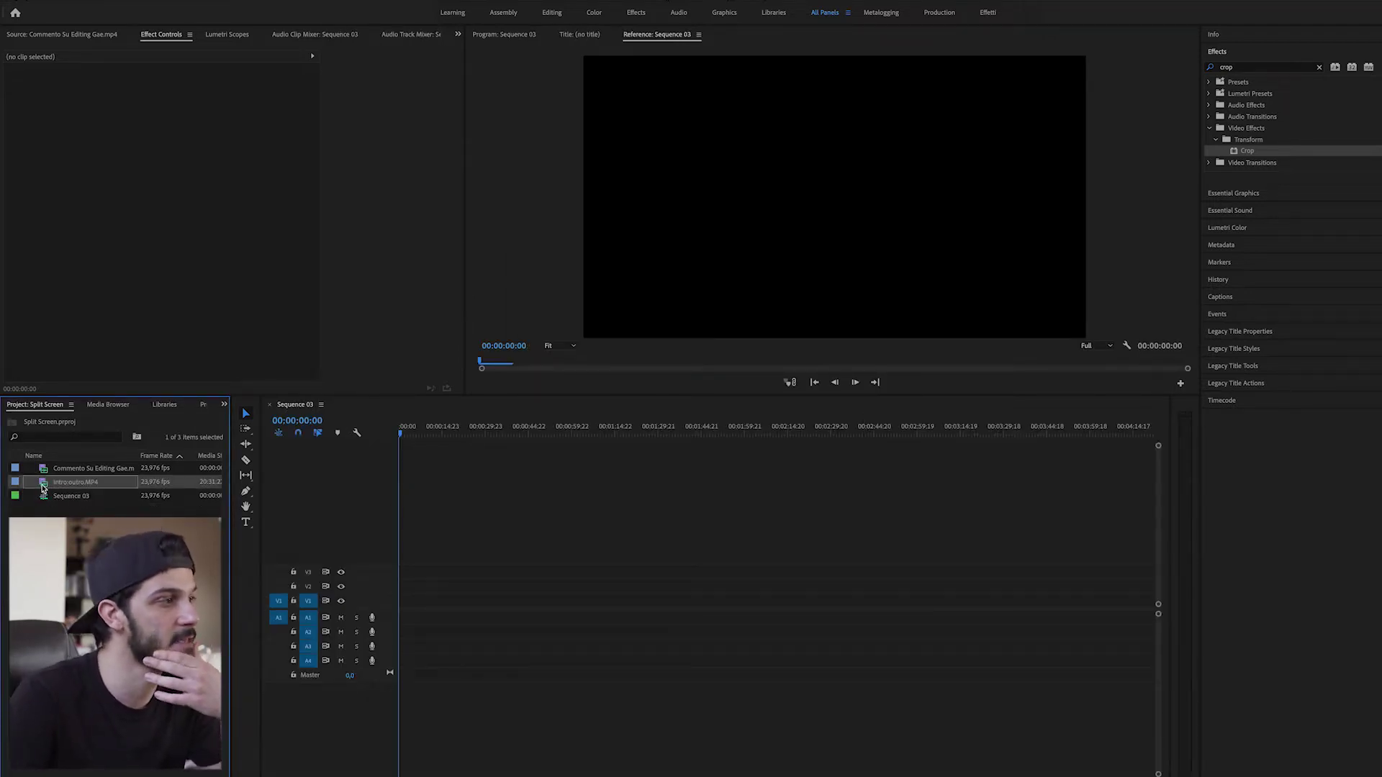
mouse_move(220, 345)
mouse_down()
mouse_move(402, 576)
mouse_move(400, 606)
mouse_up()
click(831, 428)
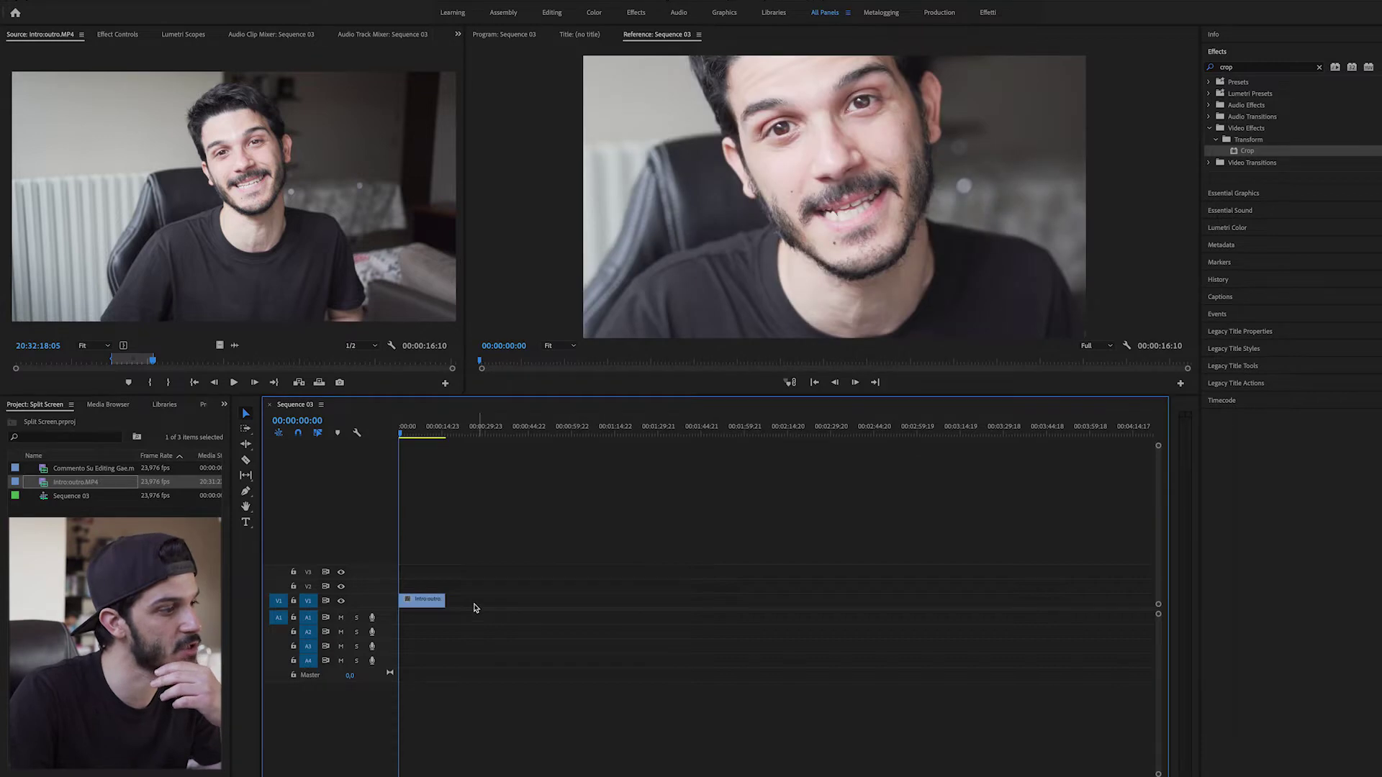
drag(444, 601, 490, 604)
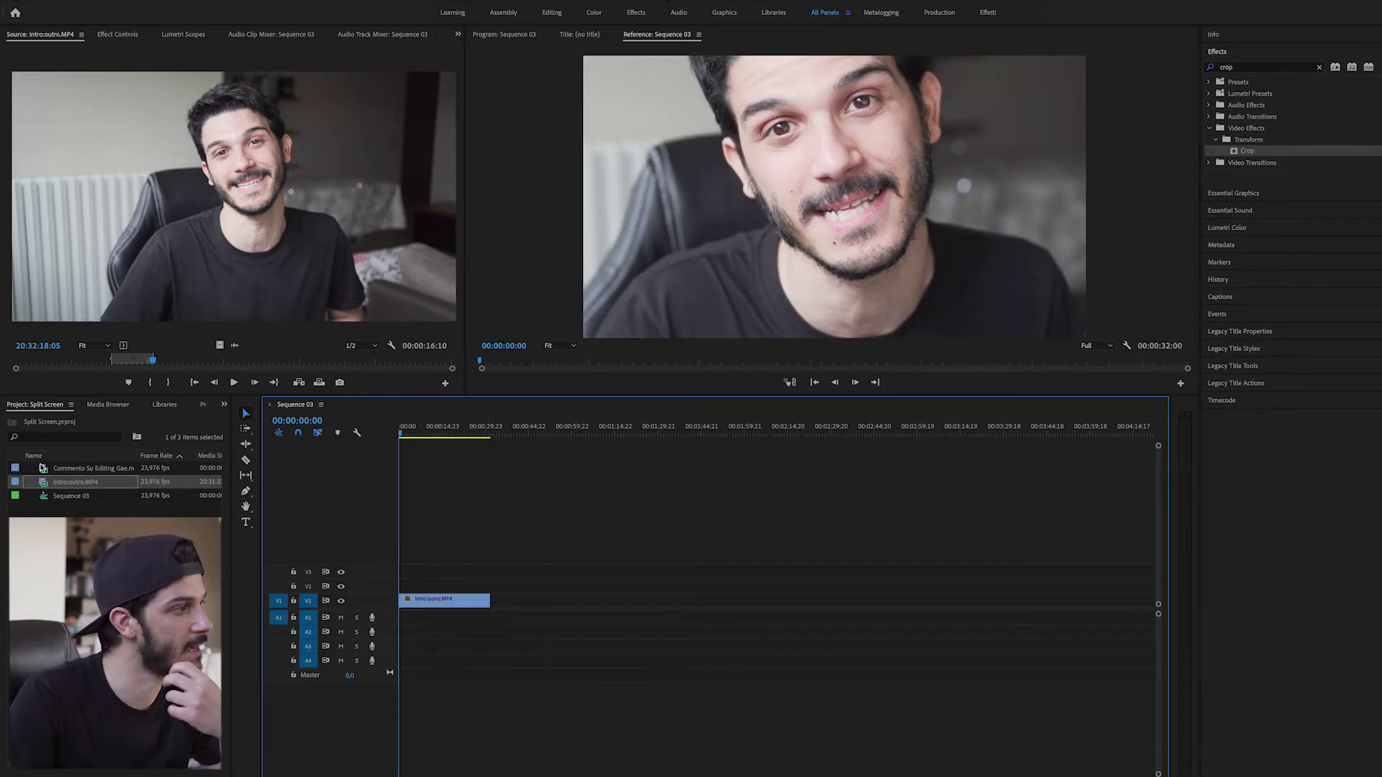
double_click(42, 469)
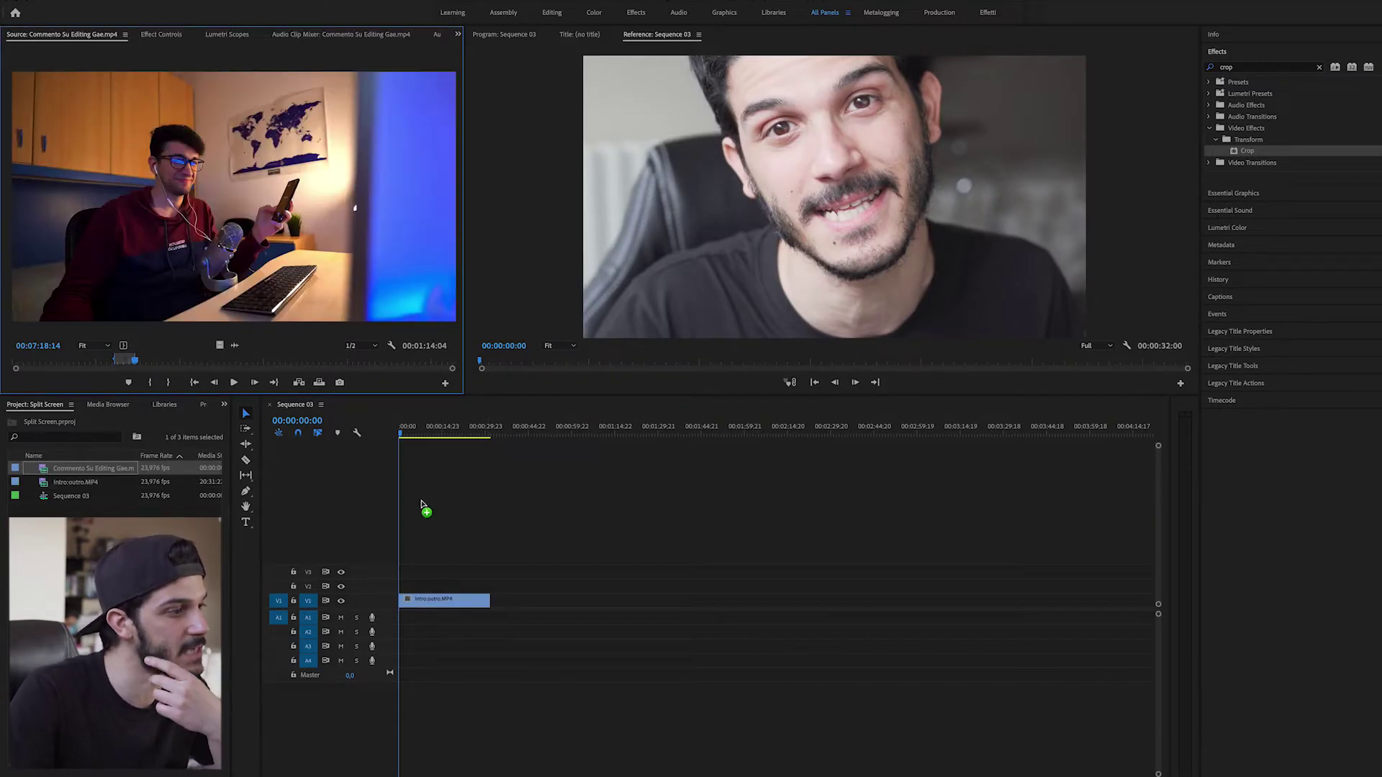
drag(221, 346, 403, 586)
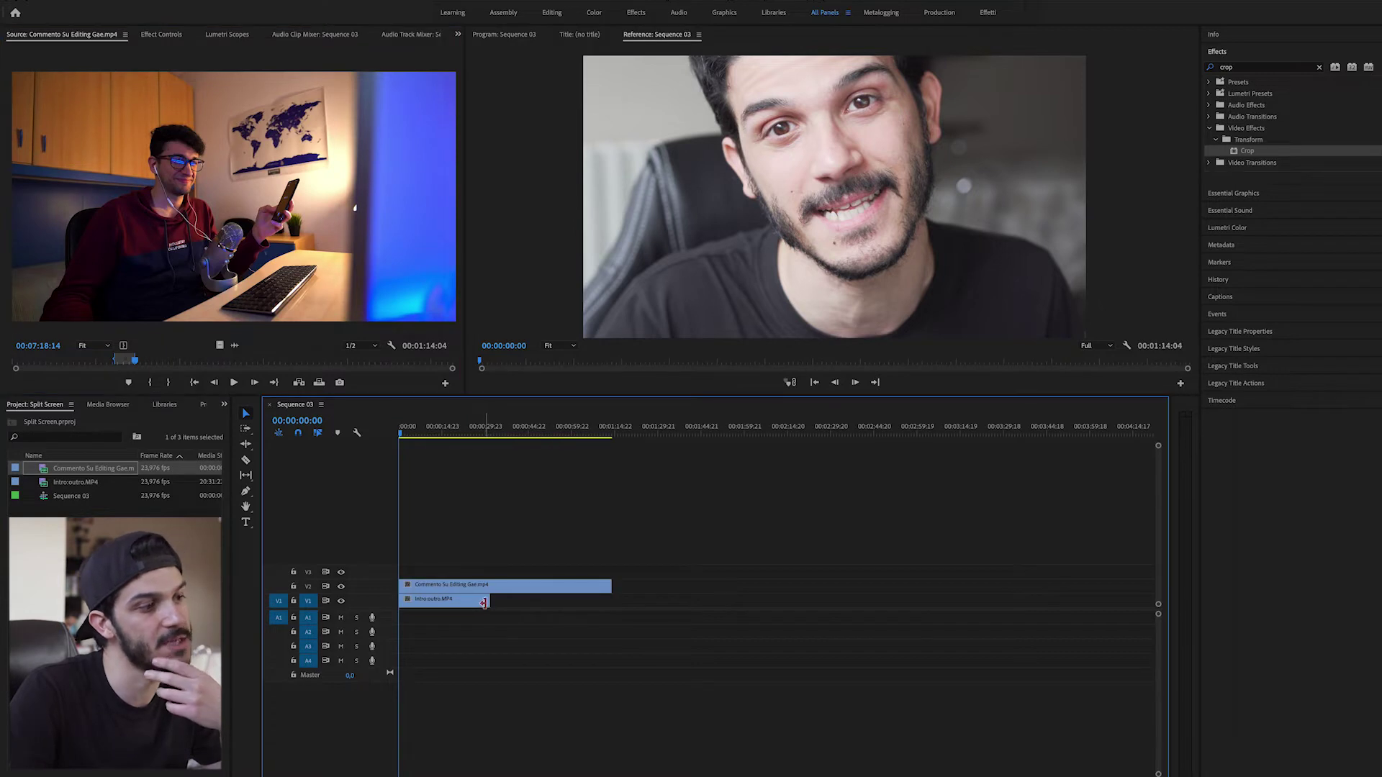
drag(483, 603, 611, 603)
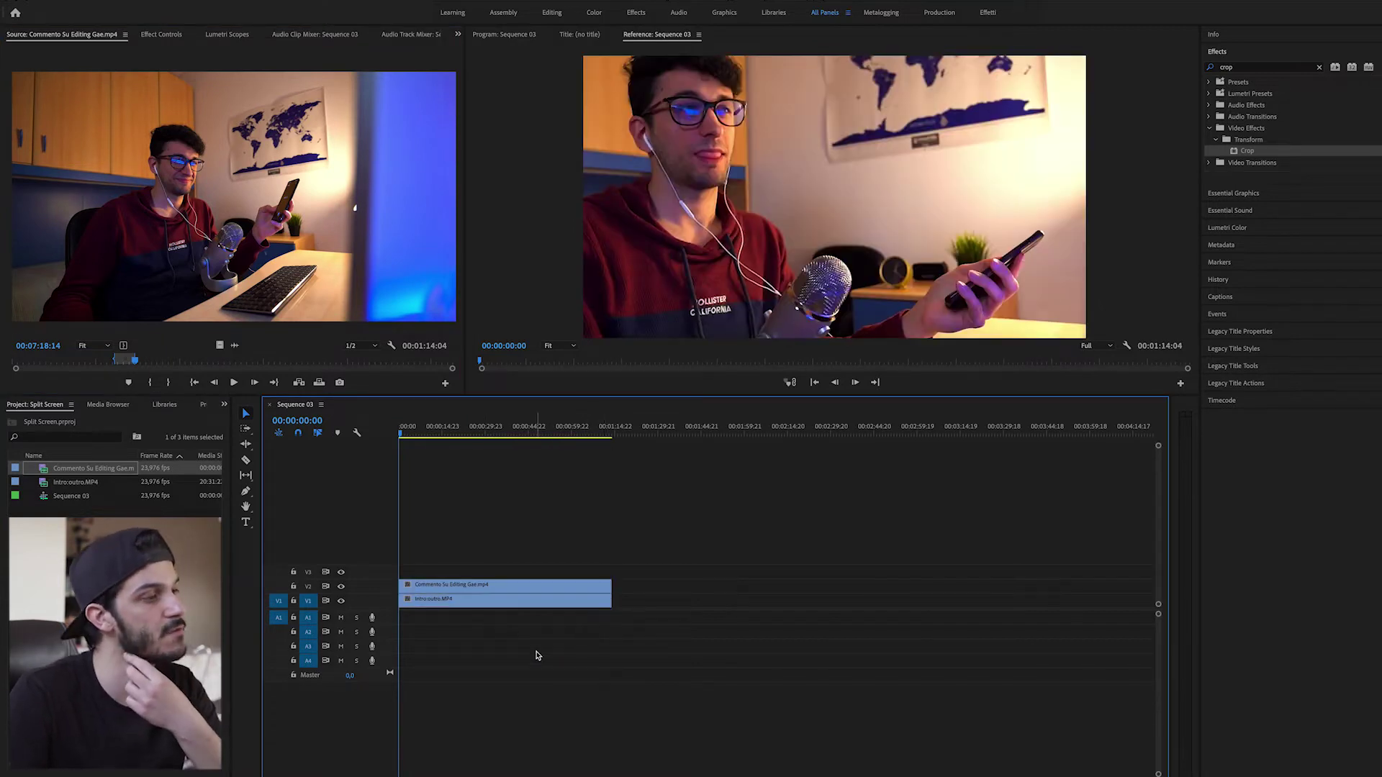
Set the Commento clip's Motion Scale to 50.
click(437, 586)
click(162, 34)
click(172, 105)
text(50)
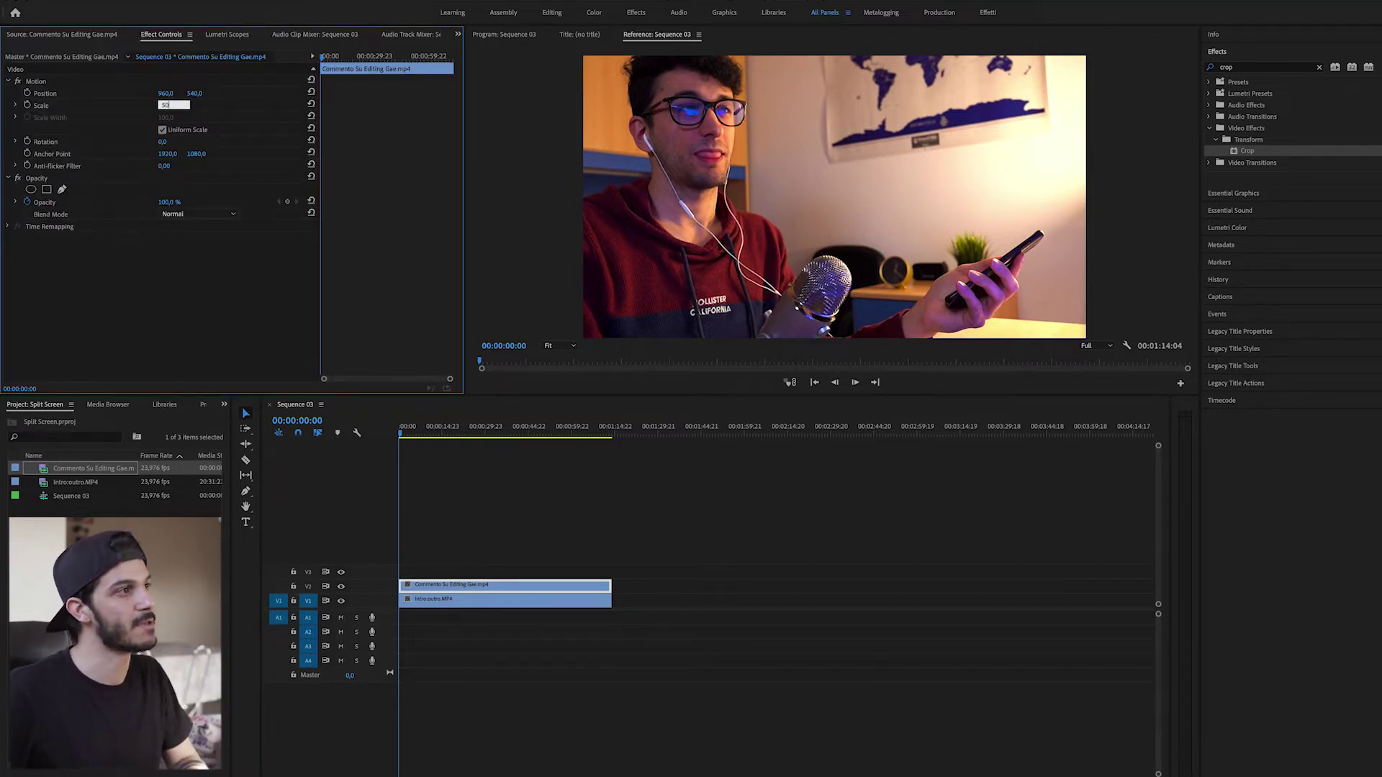
key(Return)
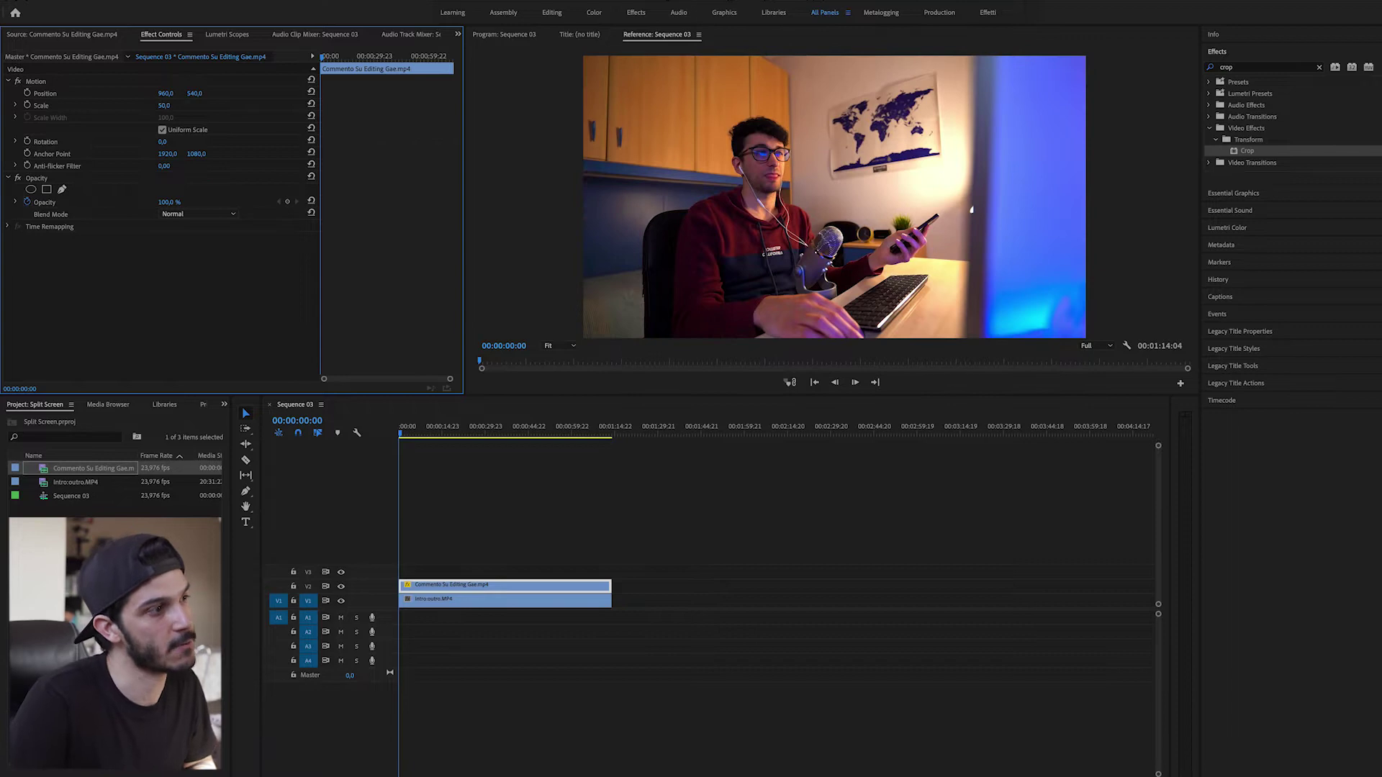
Set the Intro.outro clip's Scale to 50 as well, then deselect it.
click(481, 601)
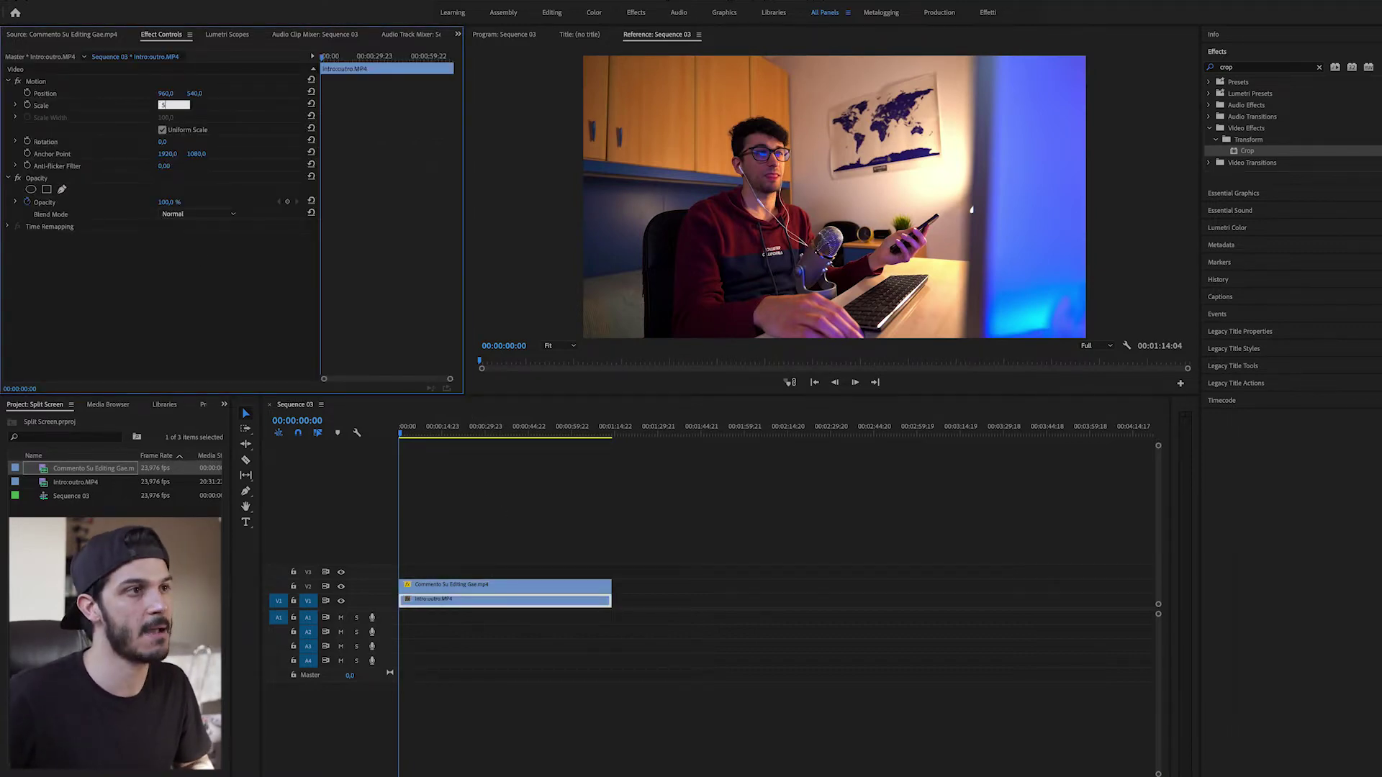
text(0,0)
key(Return)
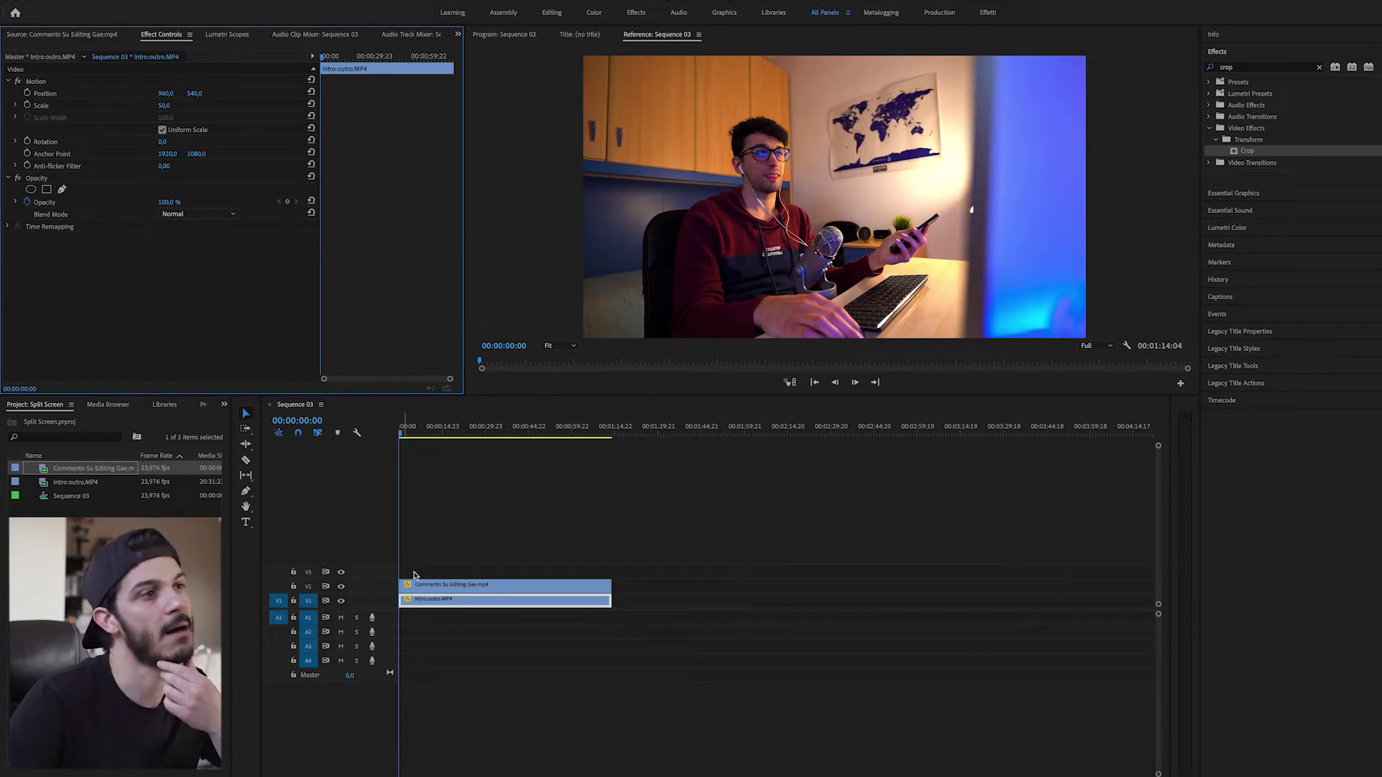
click(484, 514)
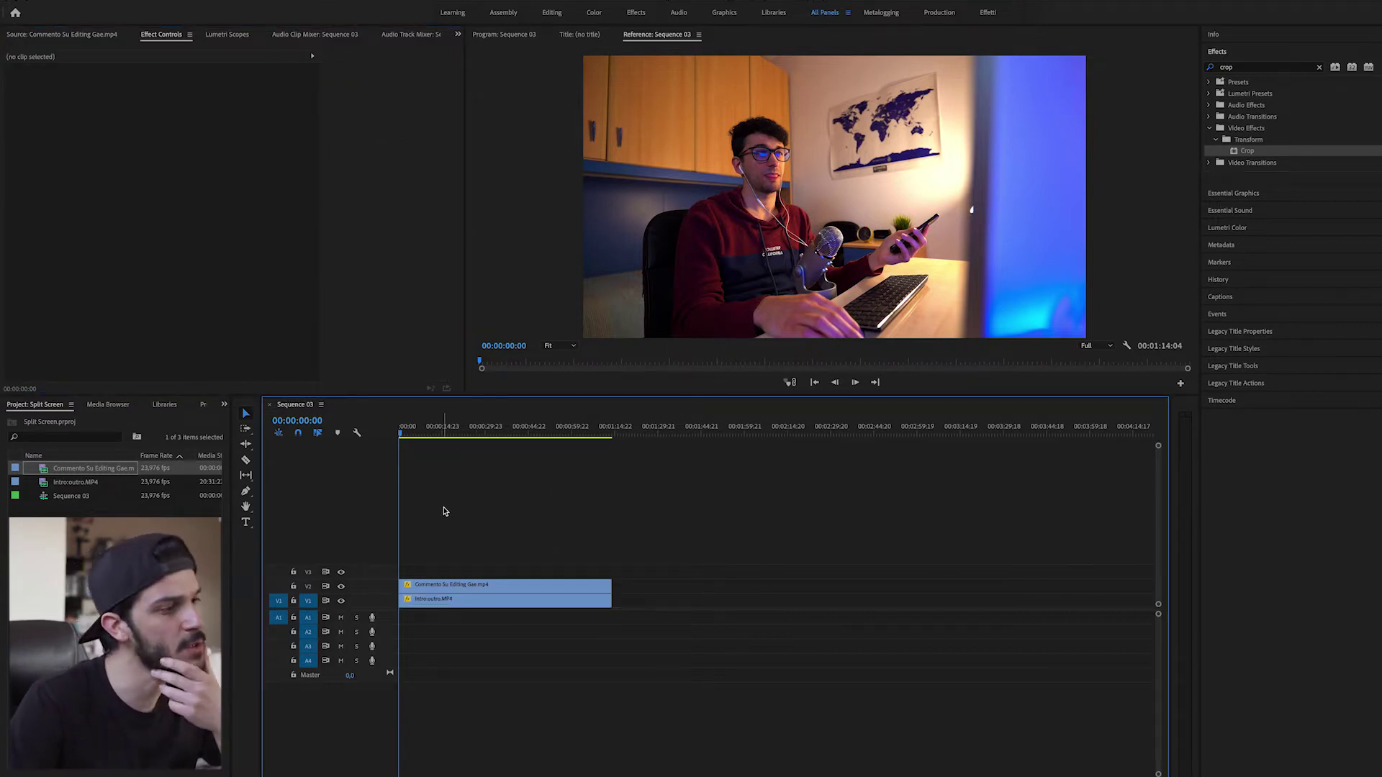
Move the playhead to 00:00:14:09 and toggle V2 track output to compare the clip beneath.
click(454, 434)
drag(456, 434, 441, 431)
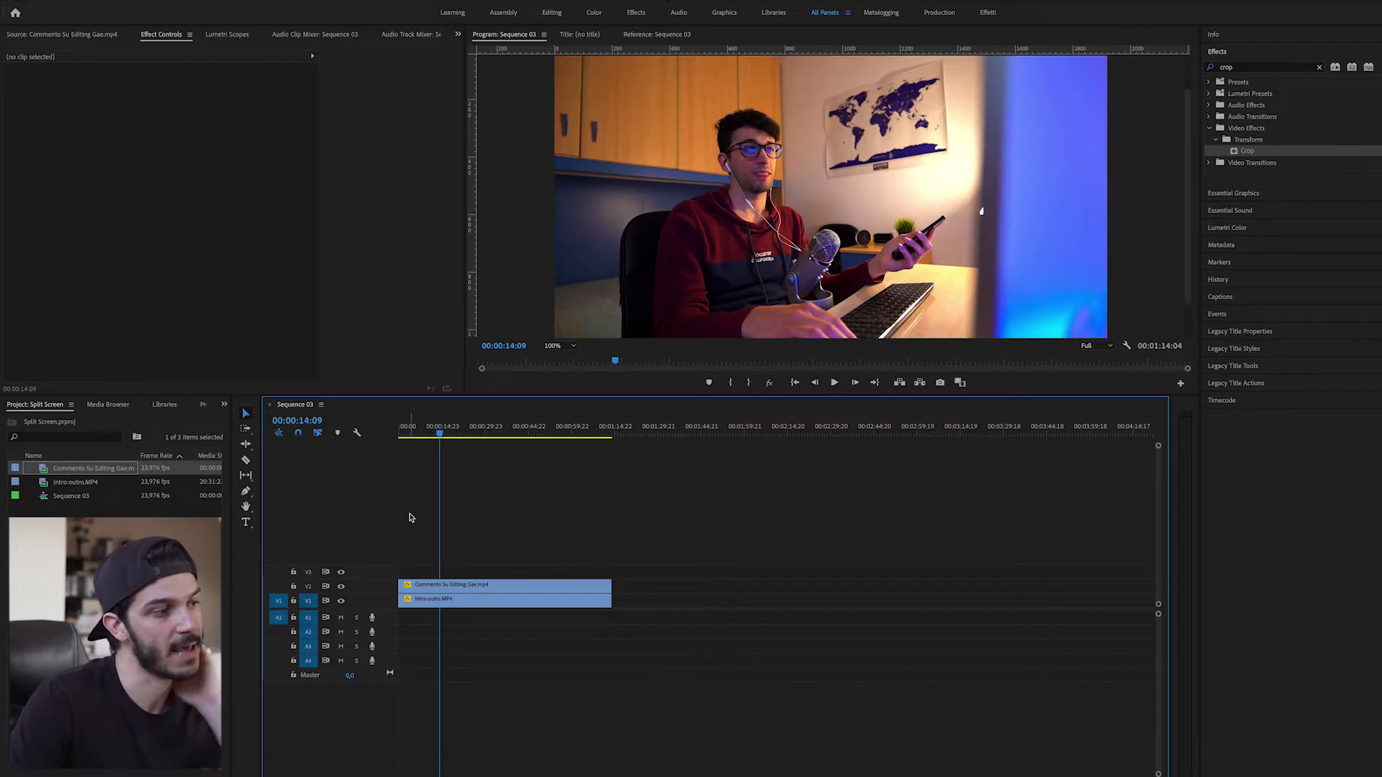
click(342, 588)
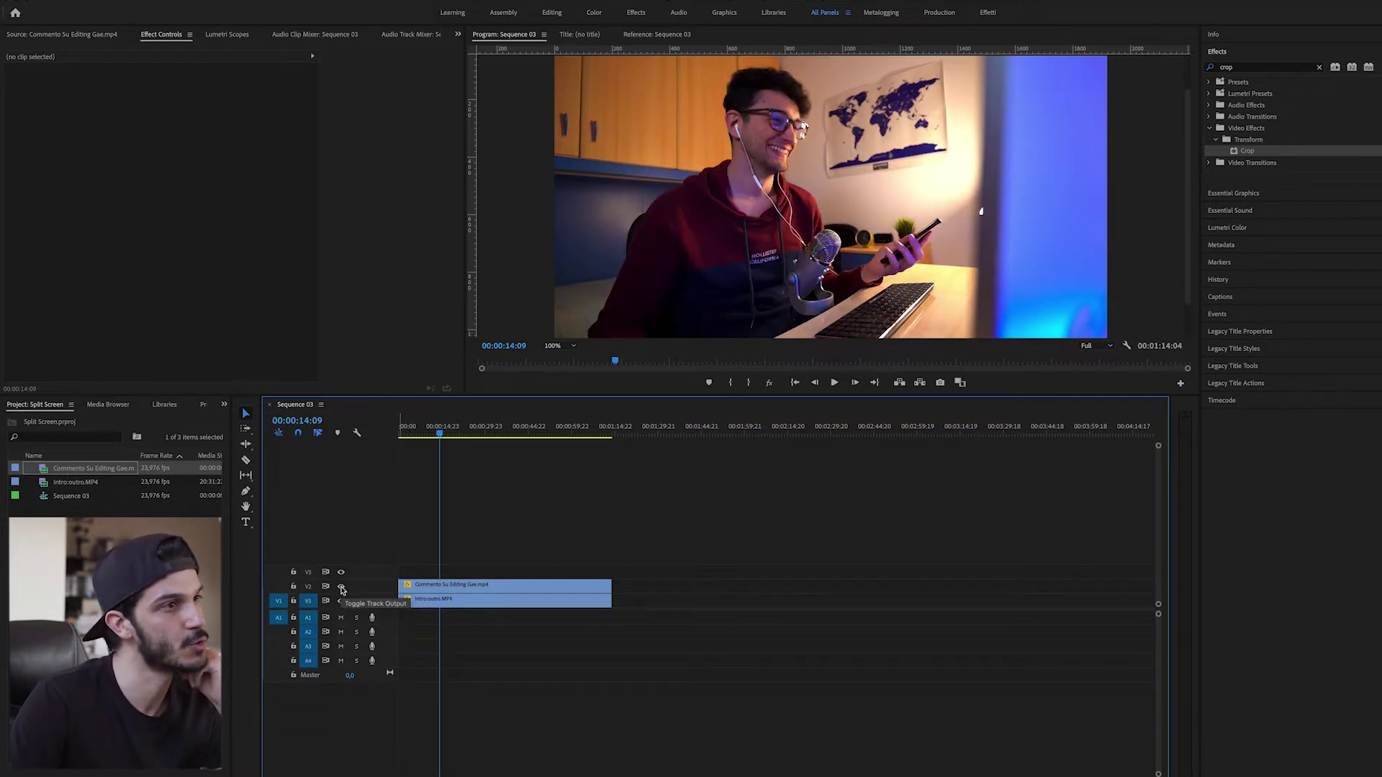
click(342, 588)
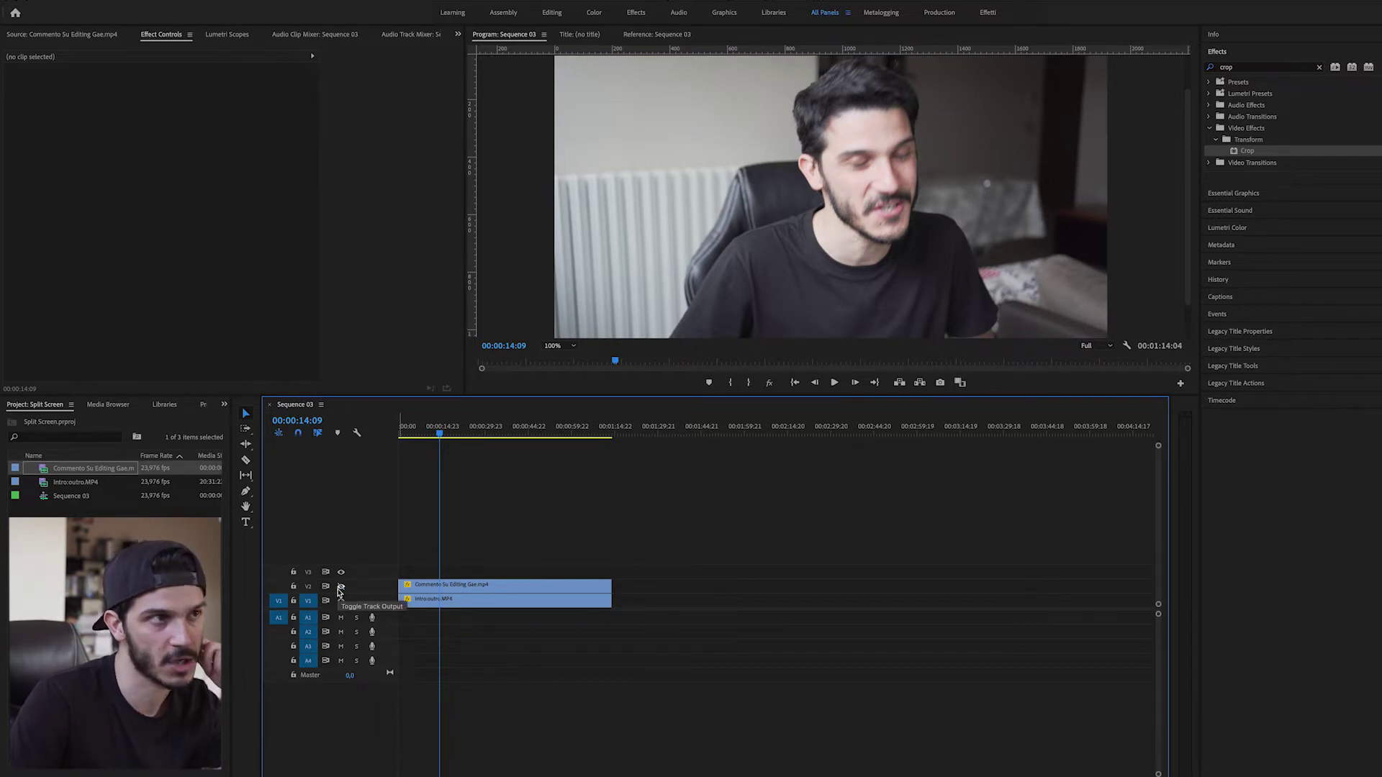
click(341, 587)
click(341, 588)
click(341, 588)
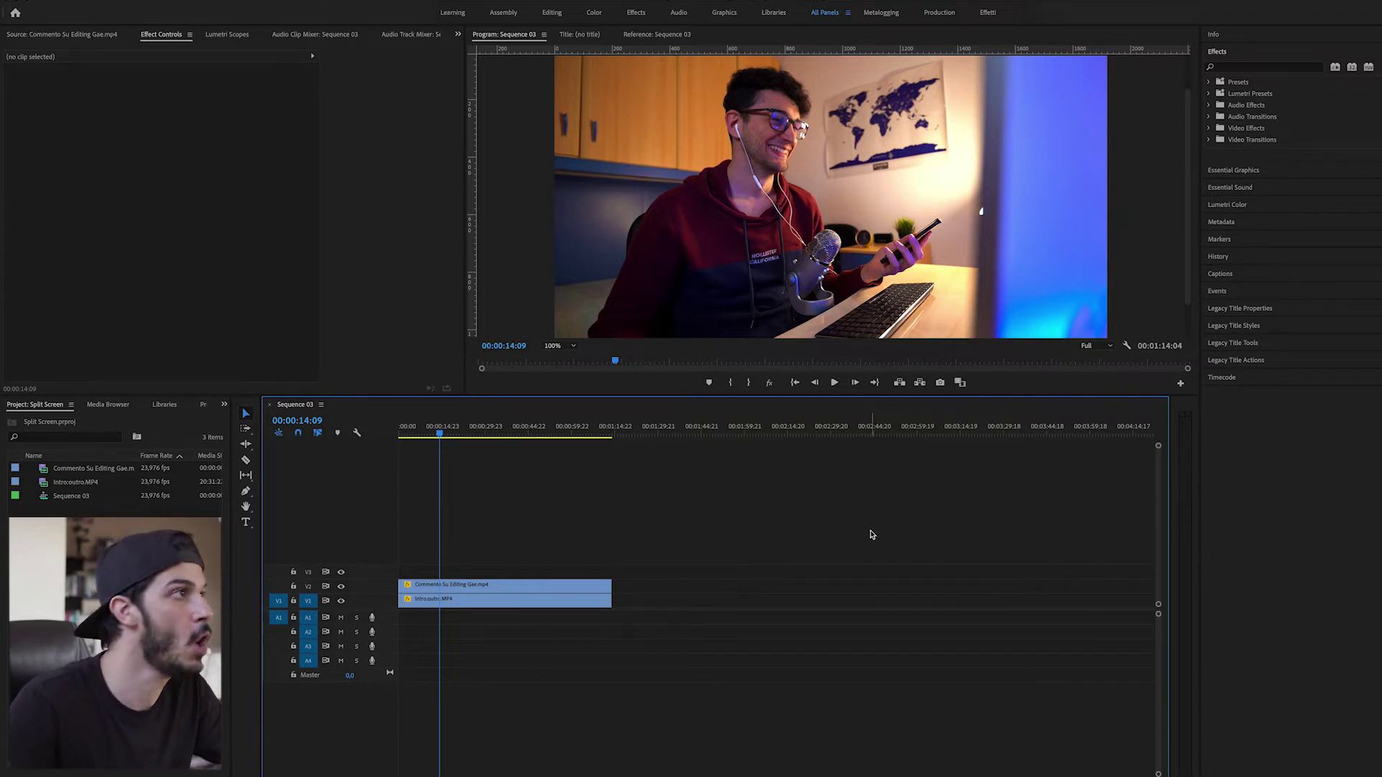
Search Effects for 'crop' and apply the Crop effect to the Commento and Intro.outro clips.
click(345, 1)
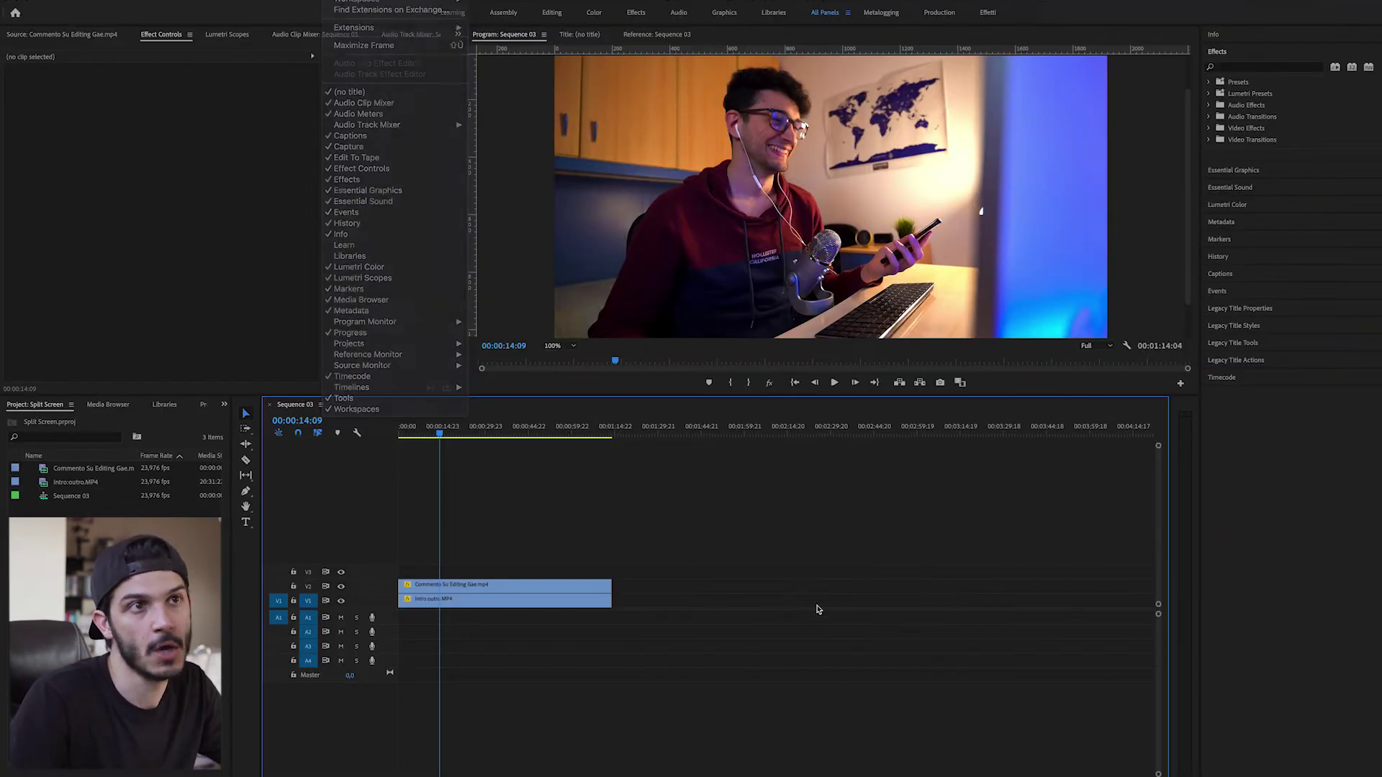
click(684, 385)
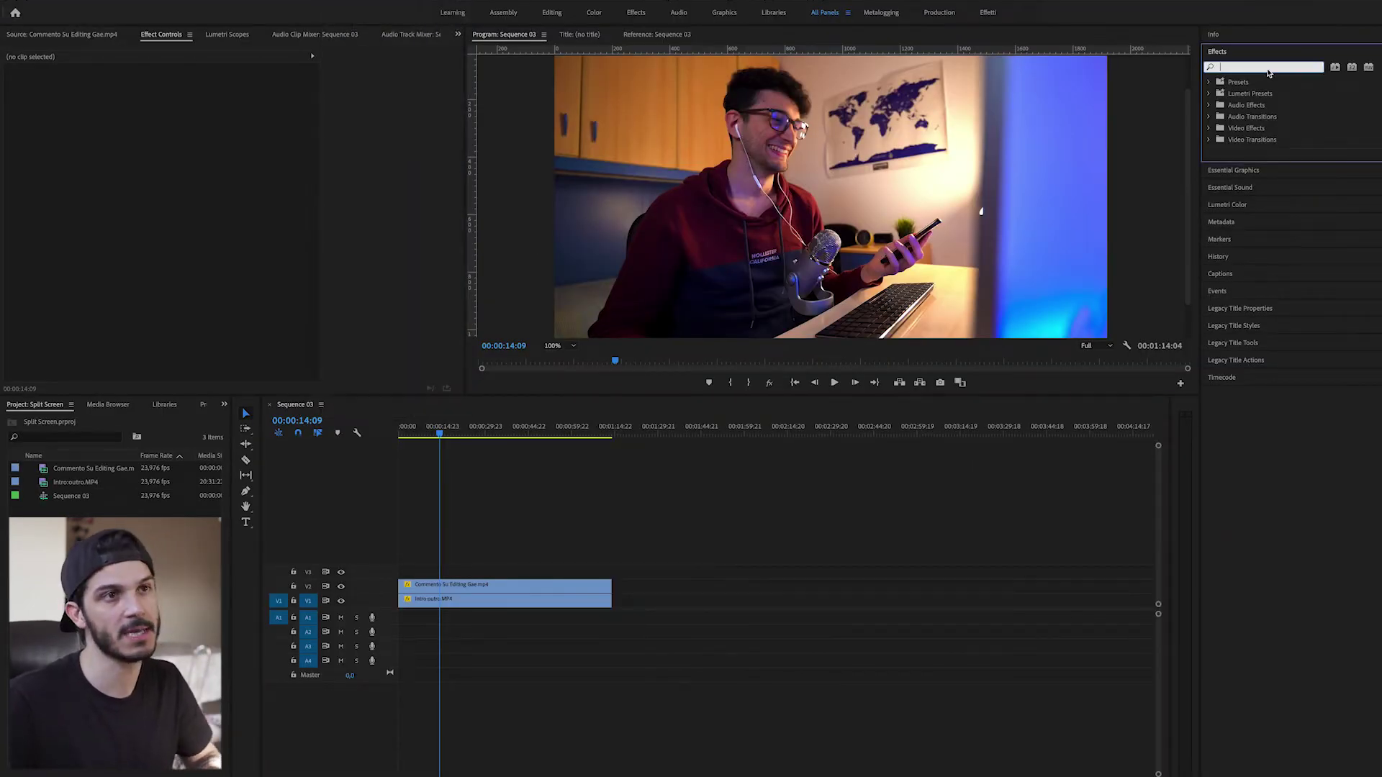
text(crop)
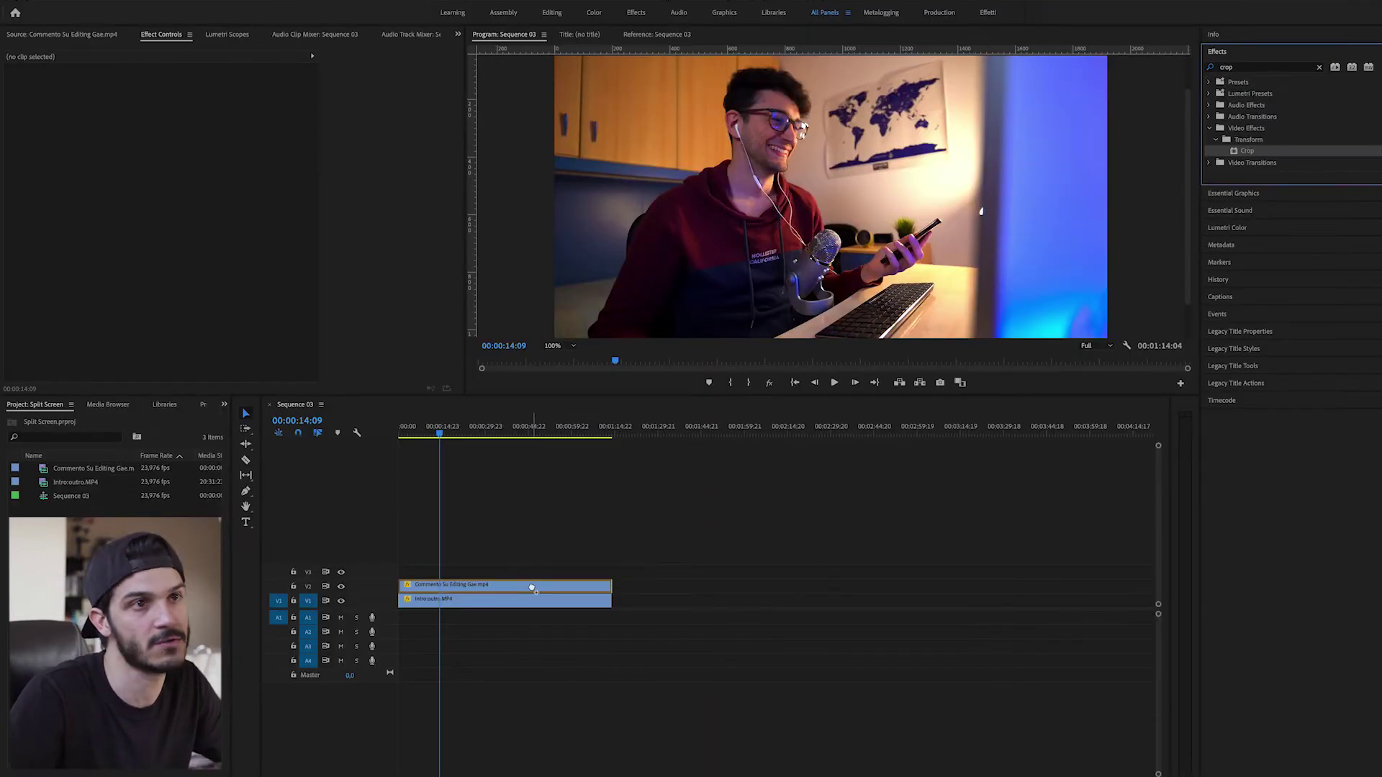
drag(820, 356, 536, 587)
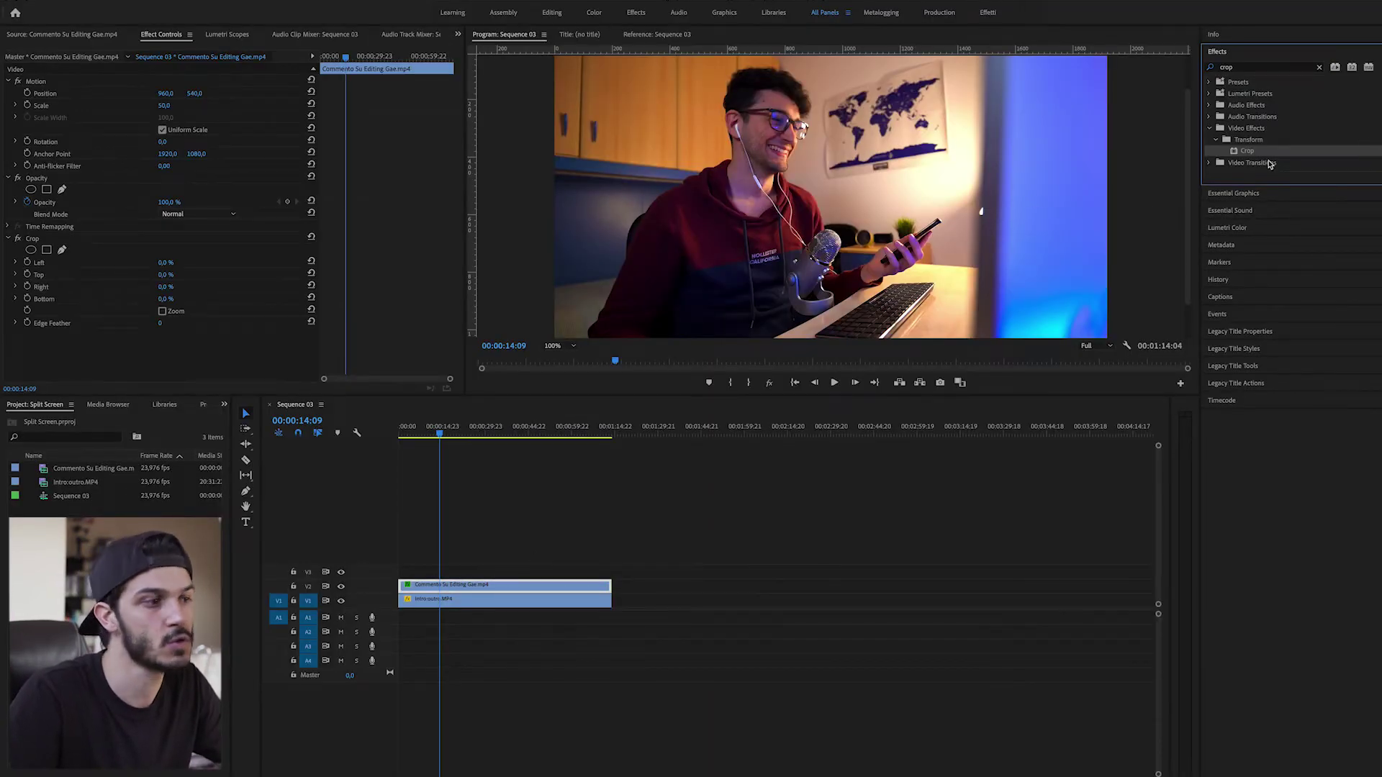
click(534, 606)
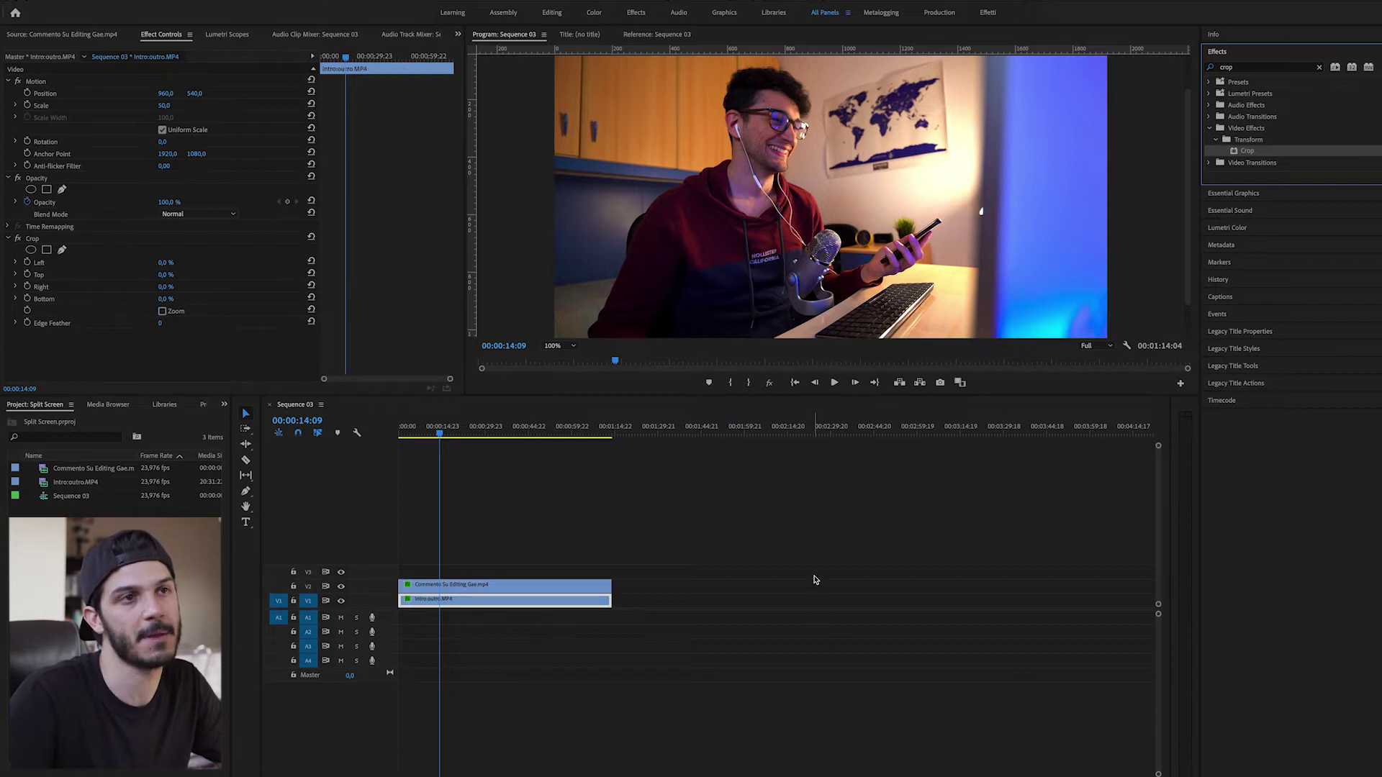
click(1320, 69)
click(715, 509)
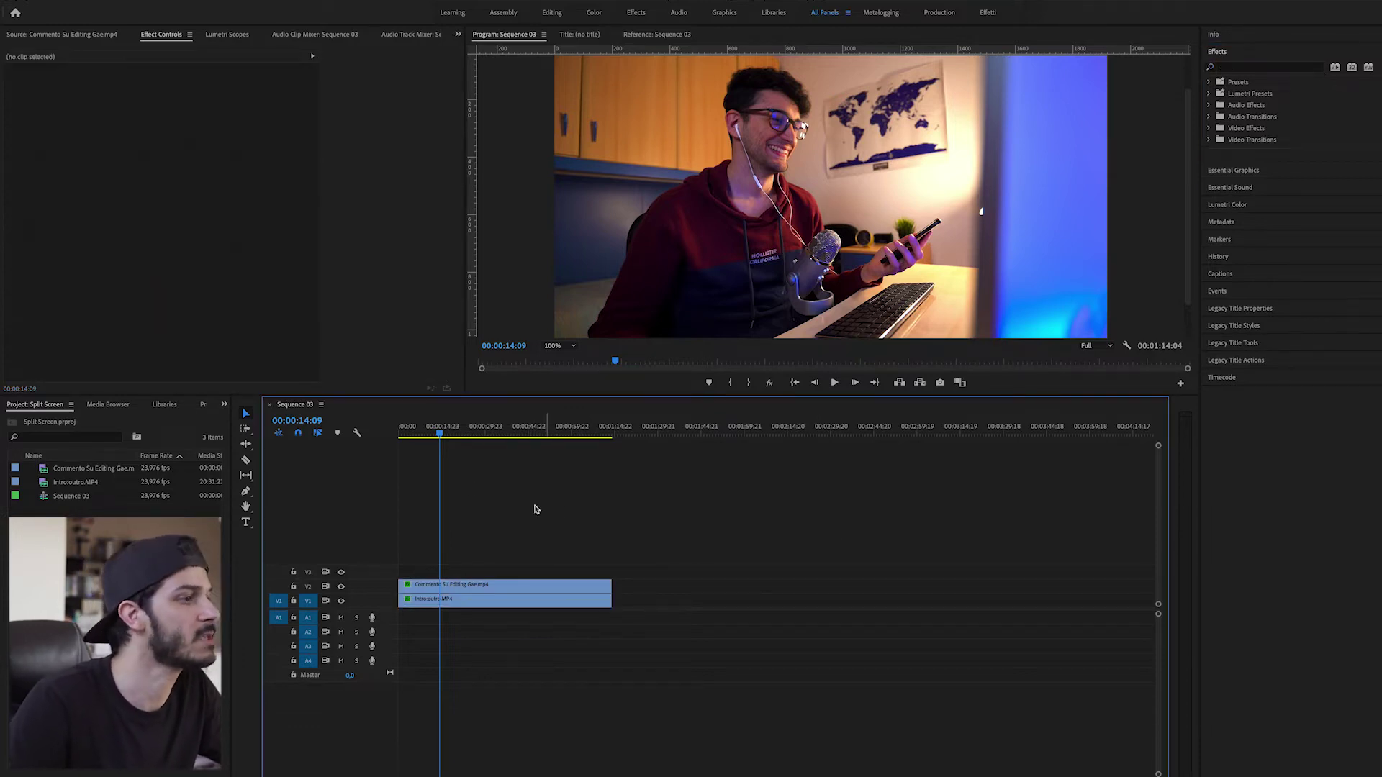
click(400, 428)
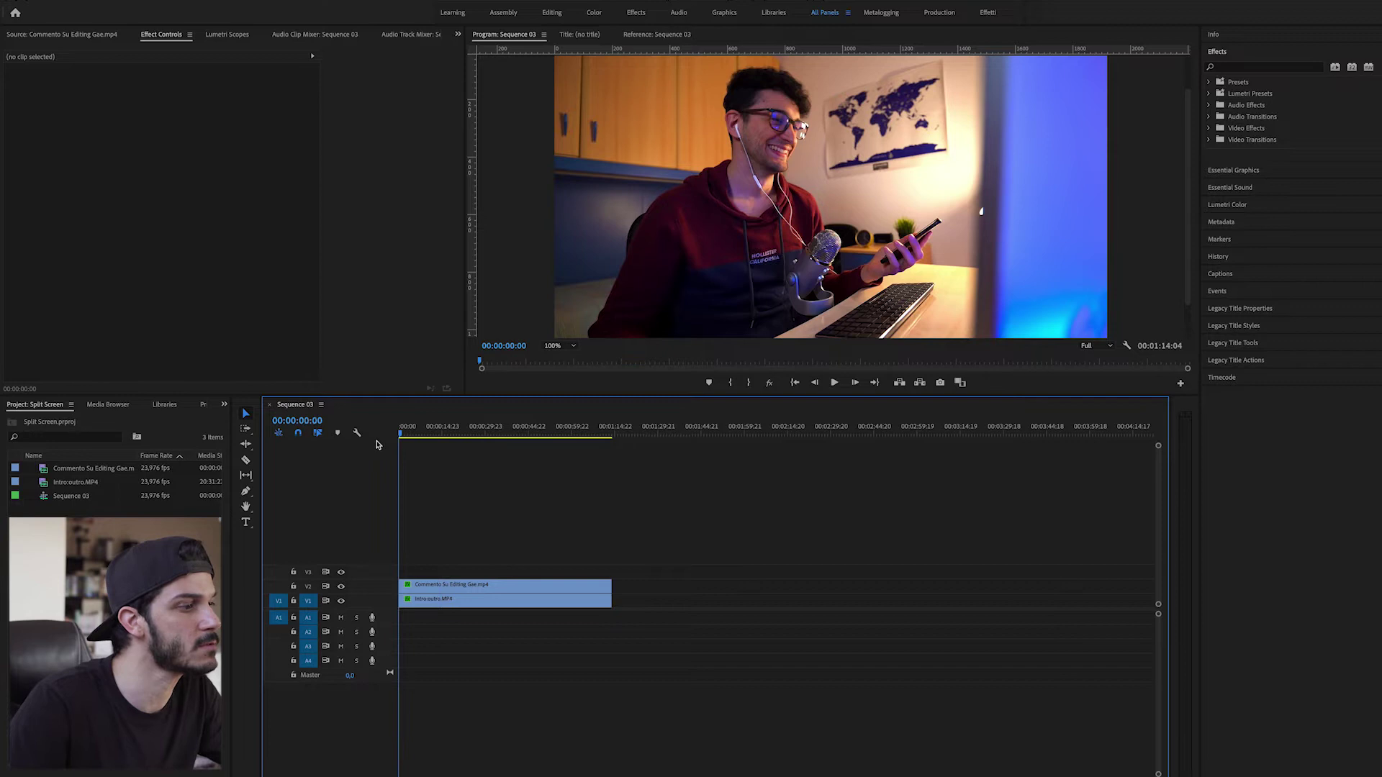
Crop the Commento clip's left and right sides, Right to about 26.5%.
click(476, 590)
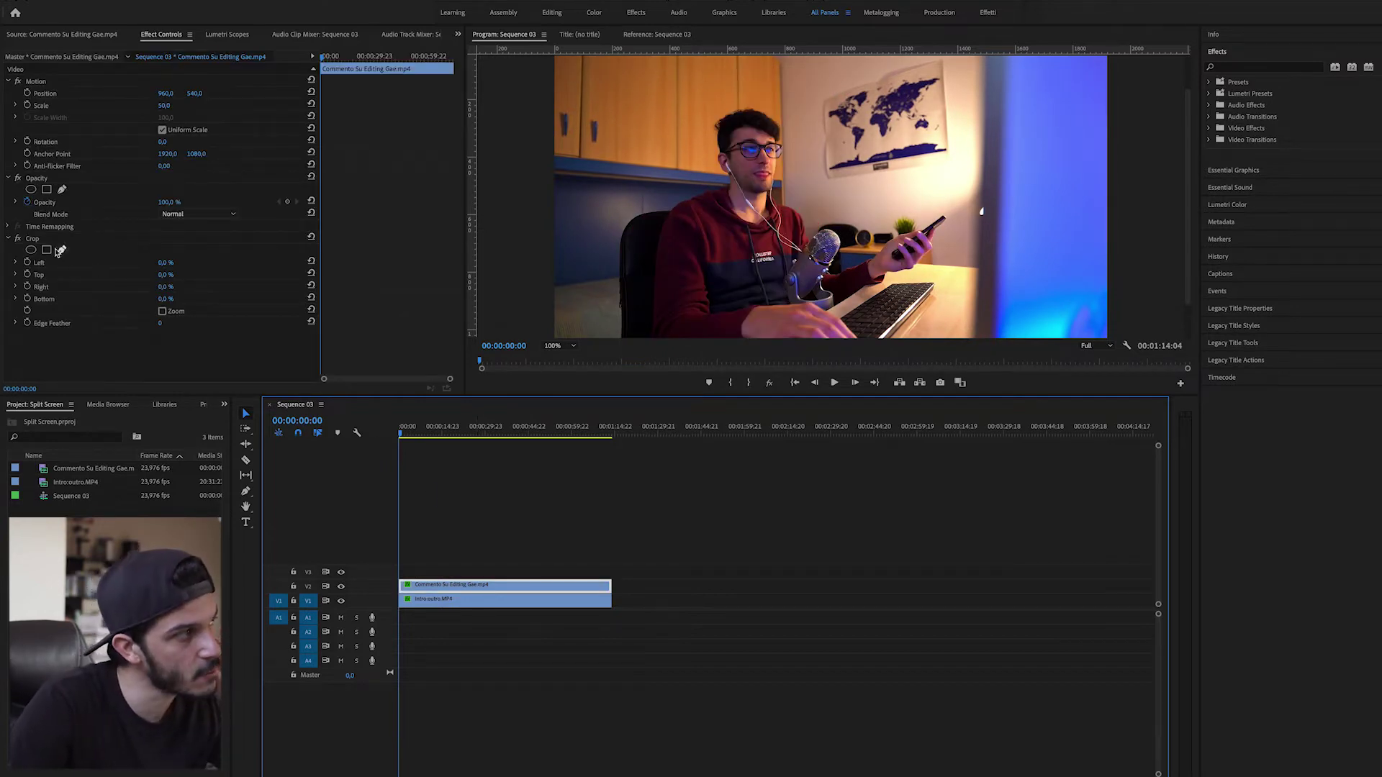
click(126, 240)
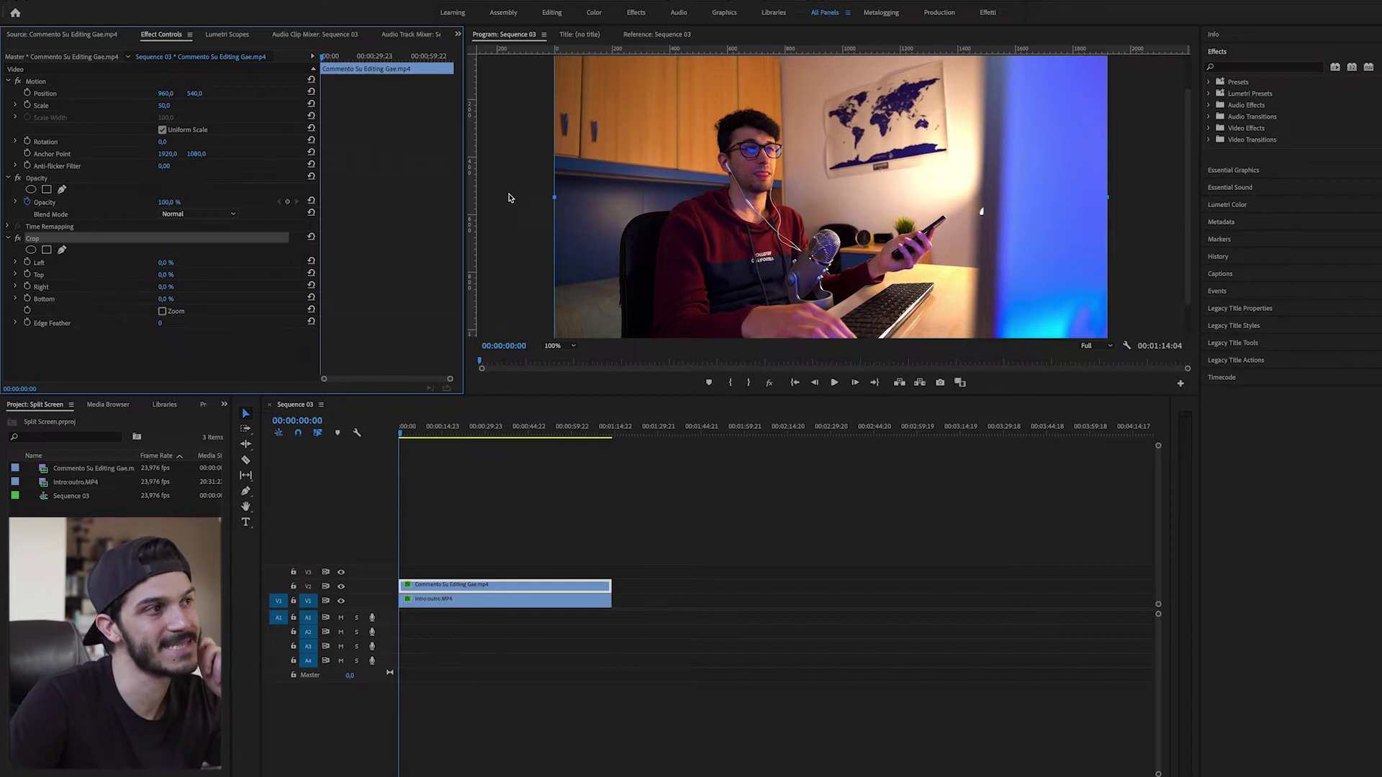
drag(553, 196, 556, 201)
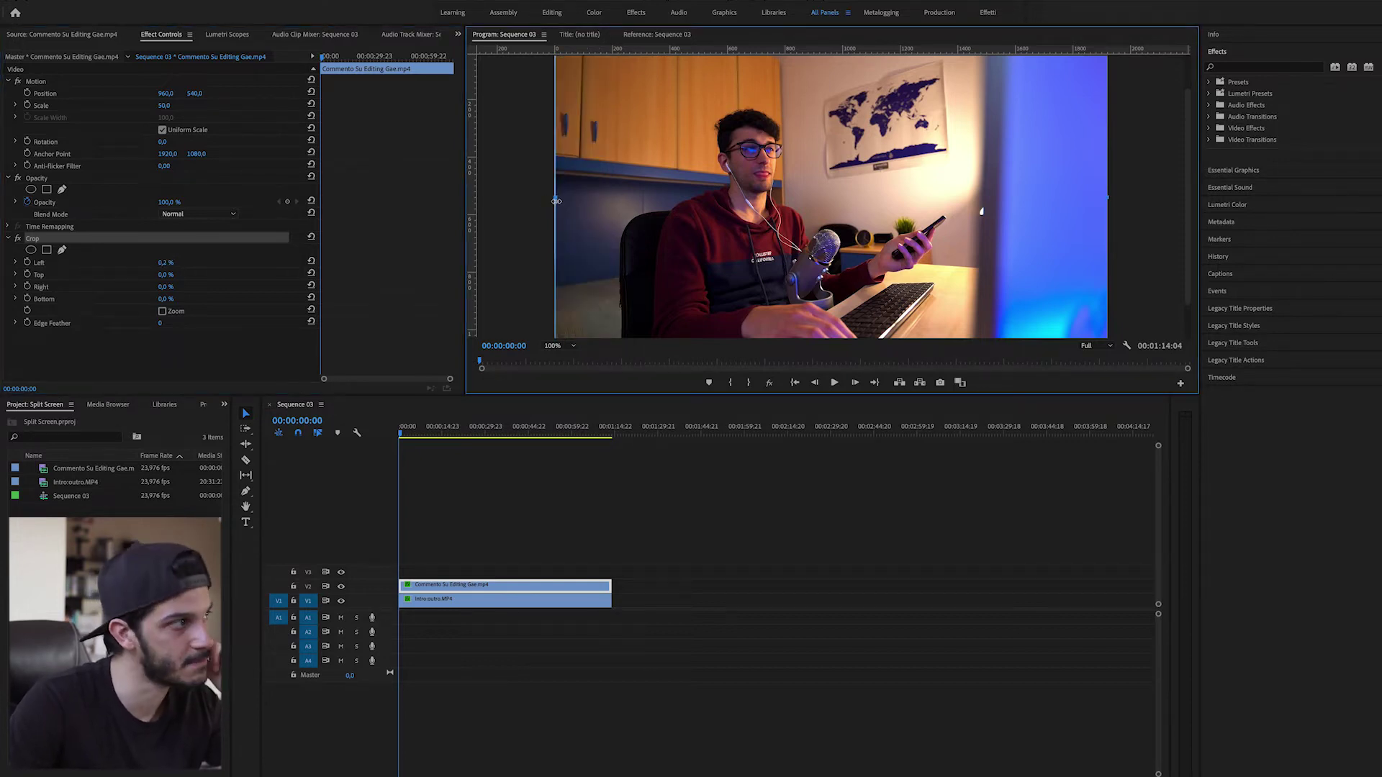
mouse_move(165, 263)
mouse_down()
mouse_move(238, 263)
mouse_move(209, 262)
mouse_up()
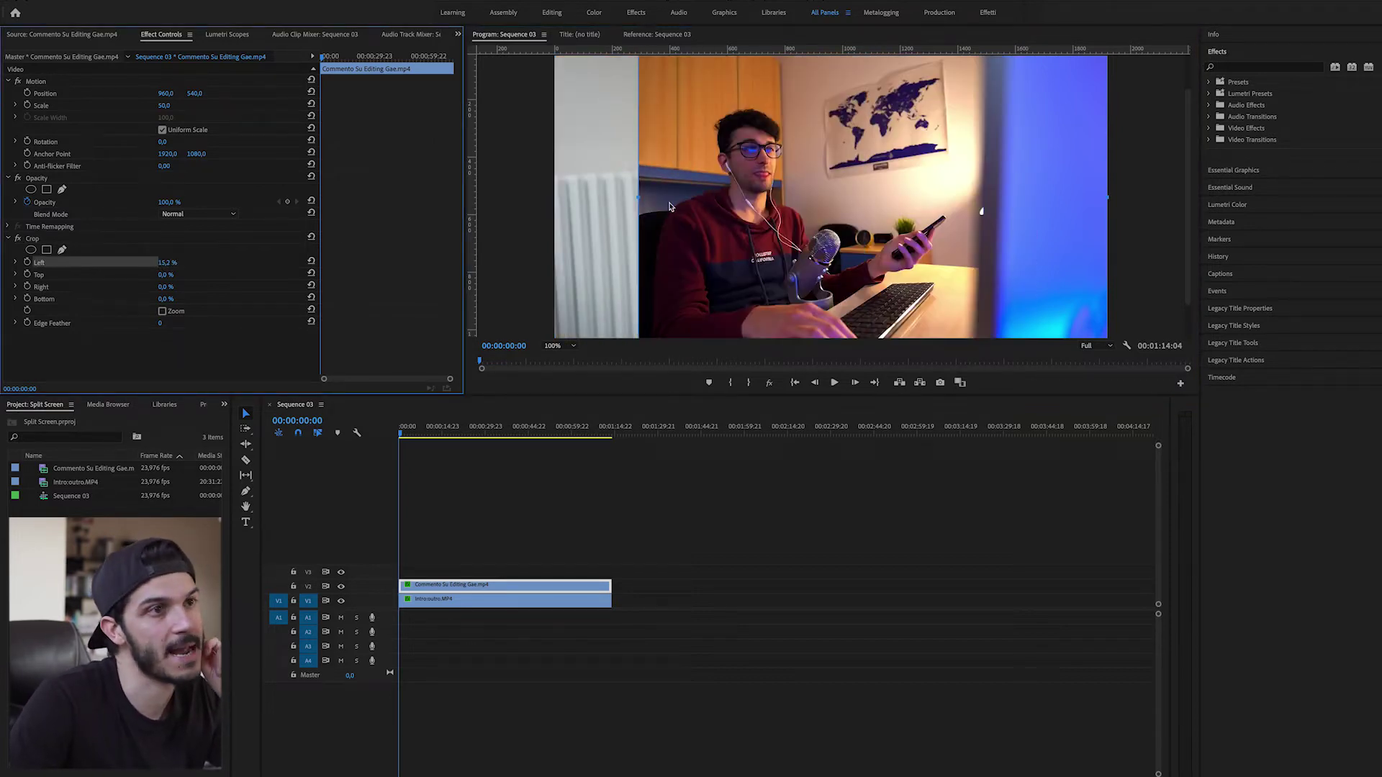
drag(1100, 206, 956, 220)
Slide the cropped Commento clip right to Position X 1351.
click(160, 97)
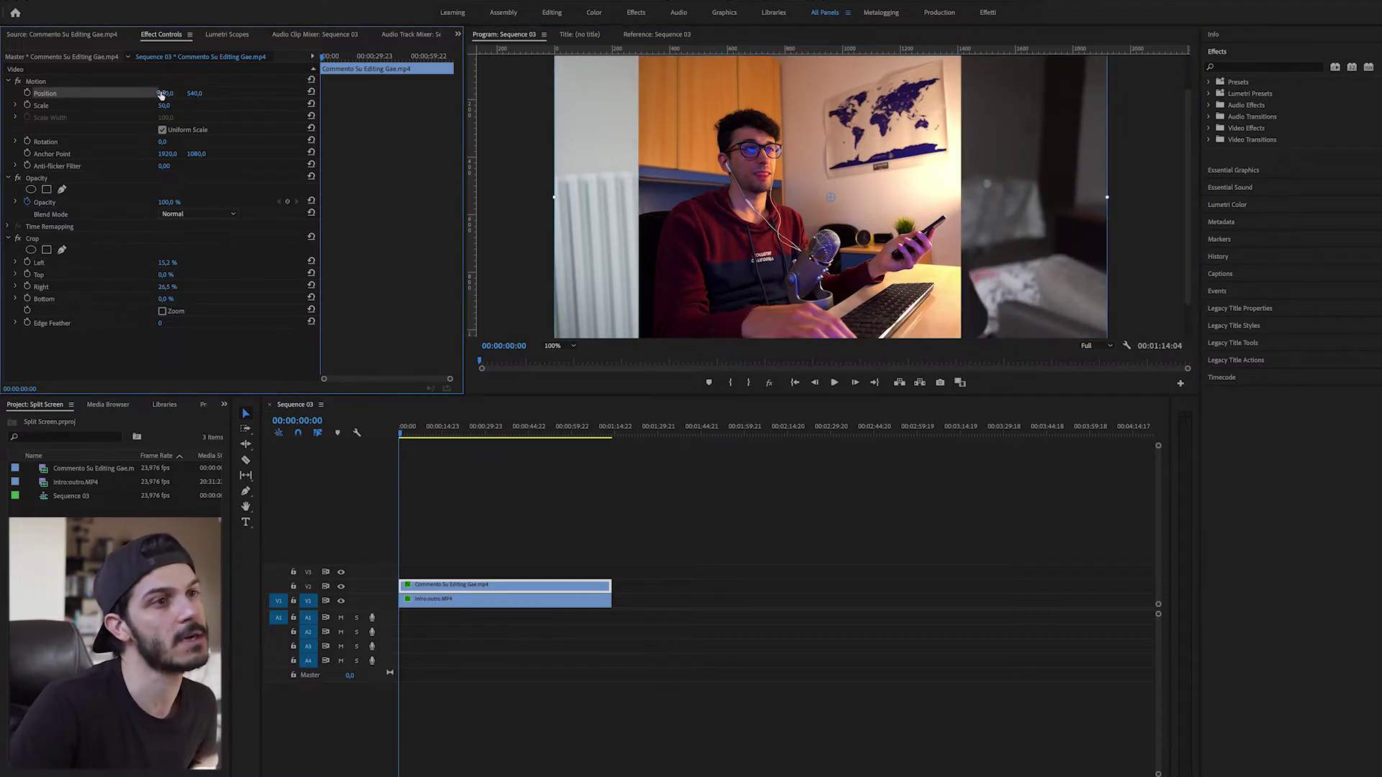
drag(162, 94, 445, 93)
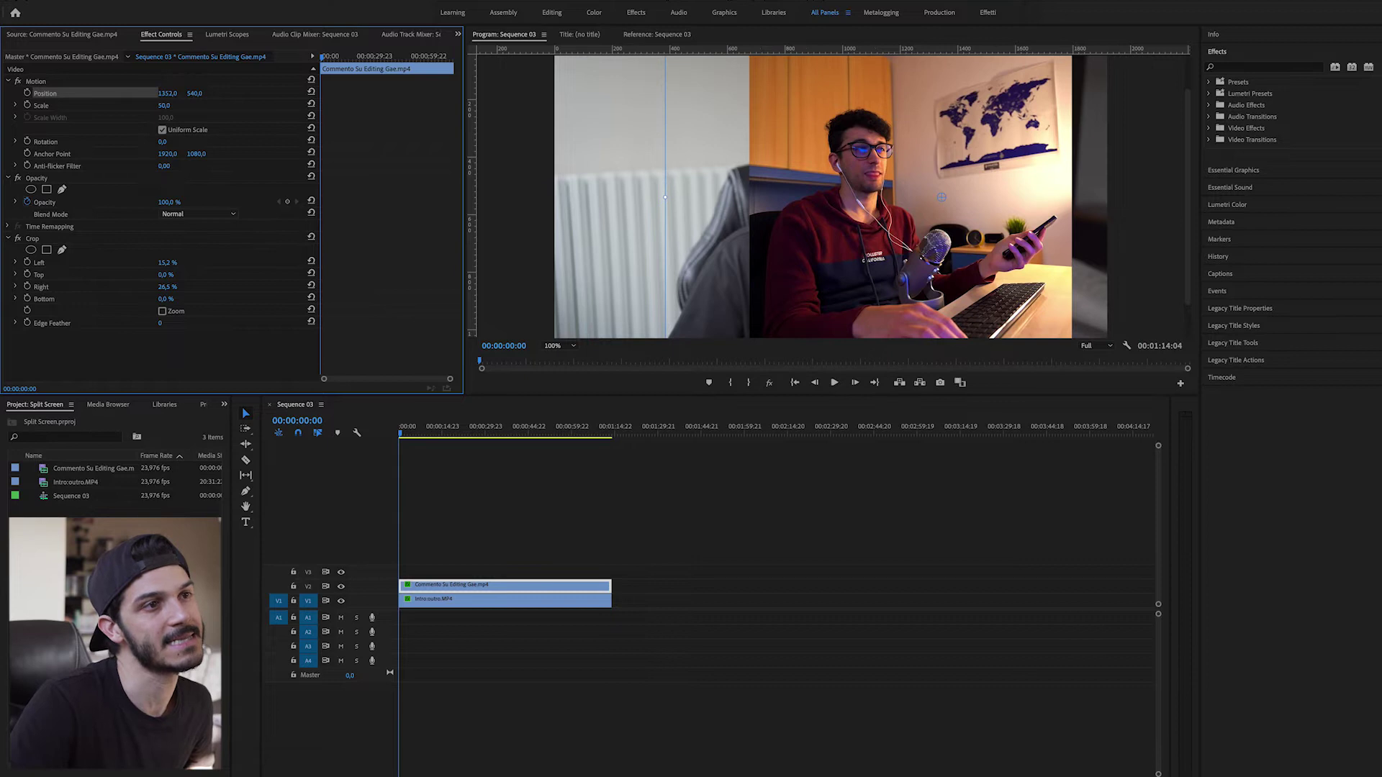
drag(444, 93, 527, 94)
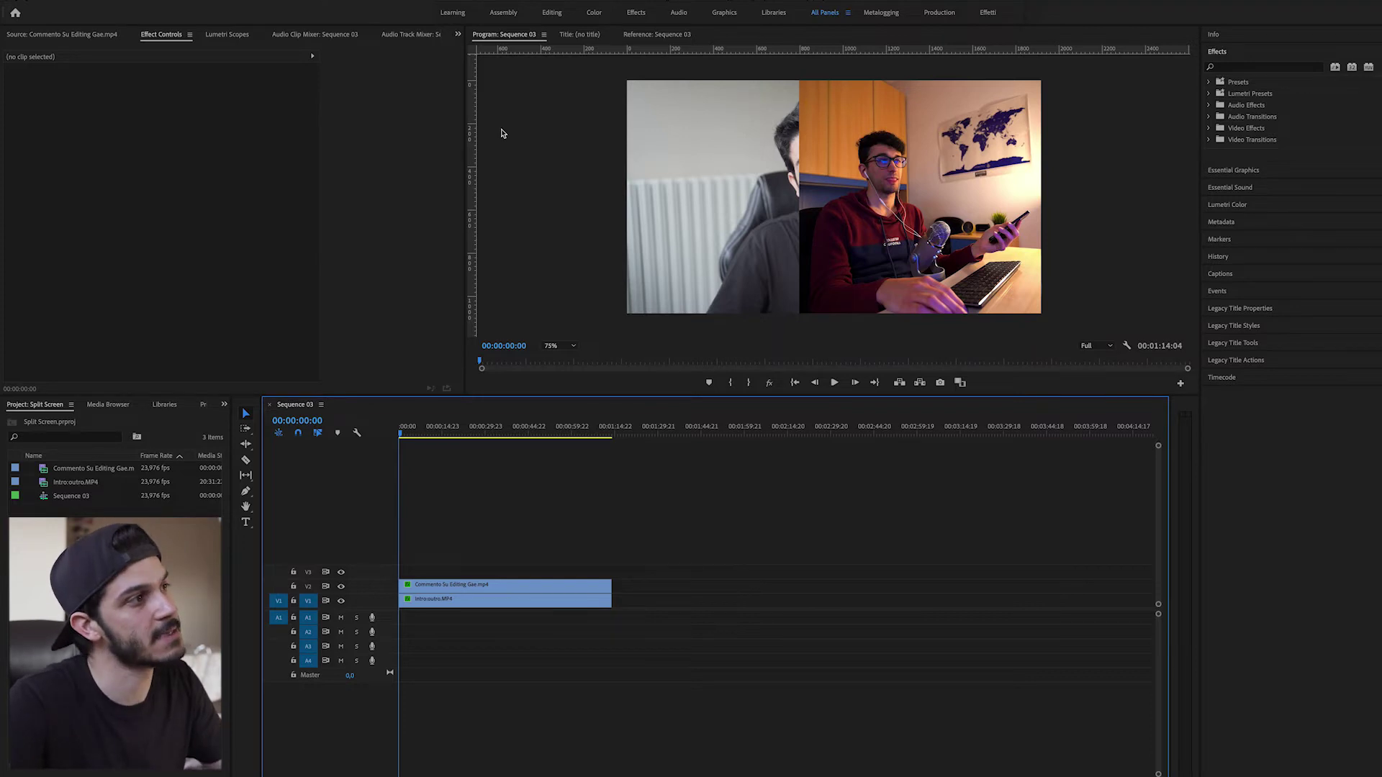
Place a vertical guide at the frame centre, 960, and select the Commento clip.
drag(476, 138, 833, 144)
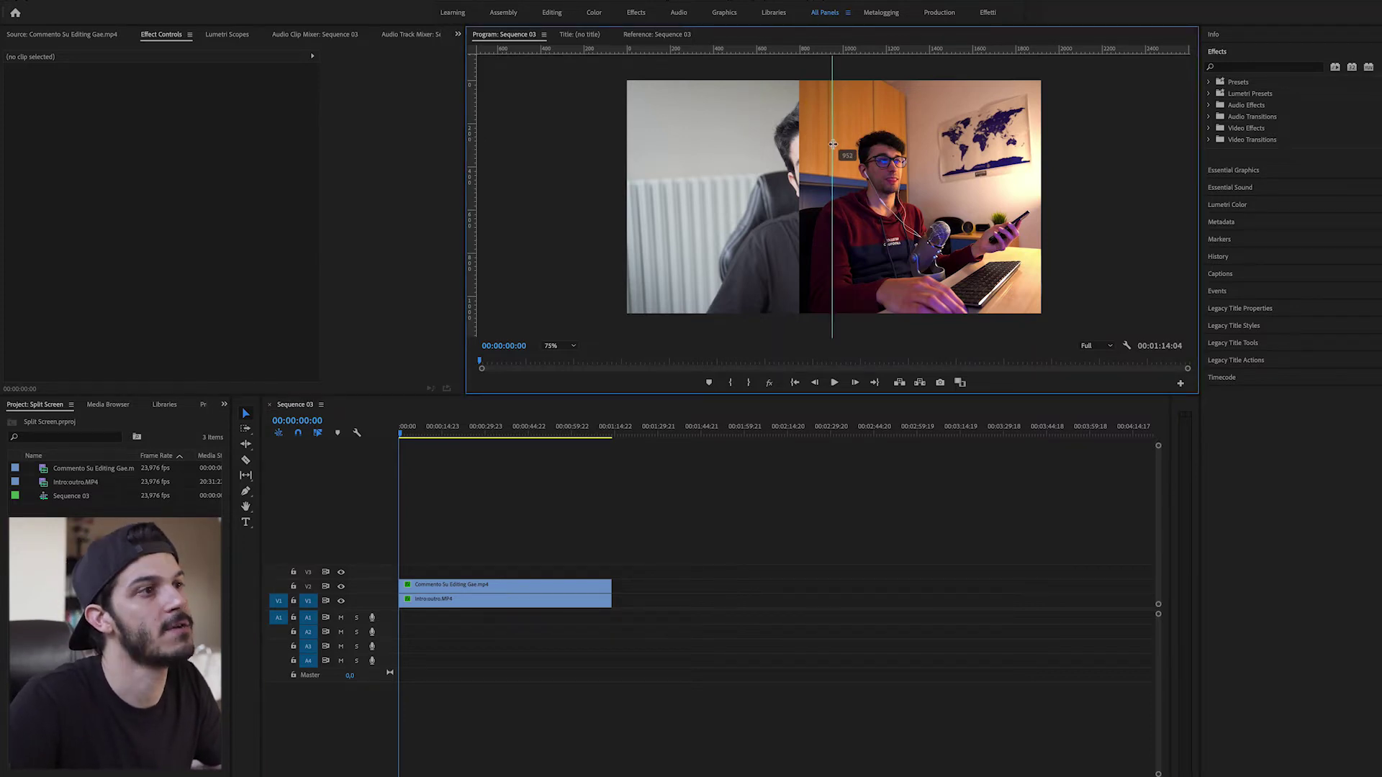
drag(833, 144, 834, 144)
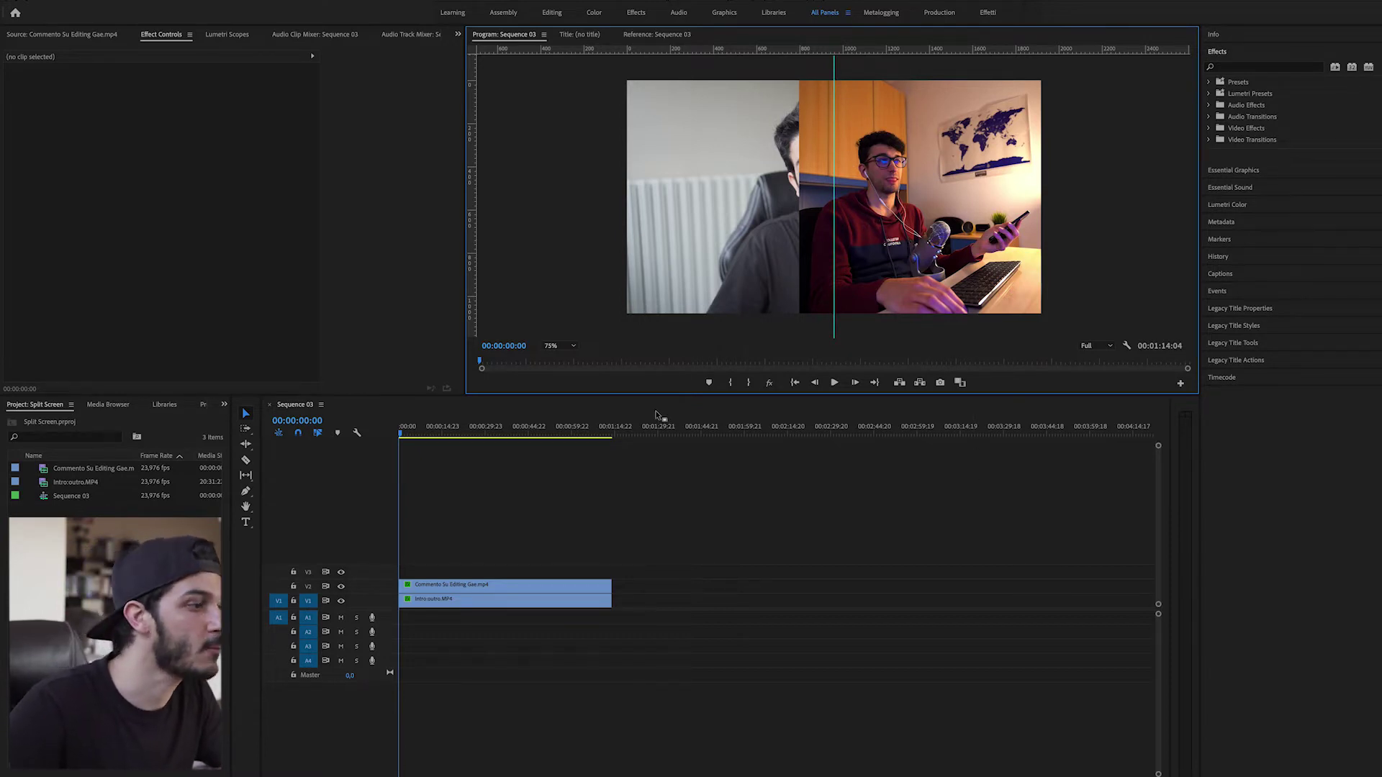
click(558, 584)
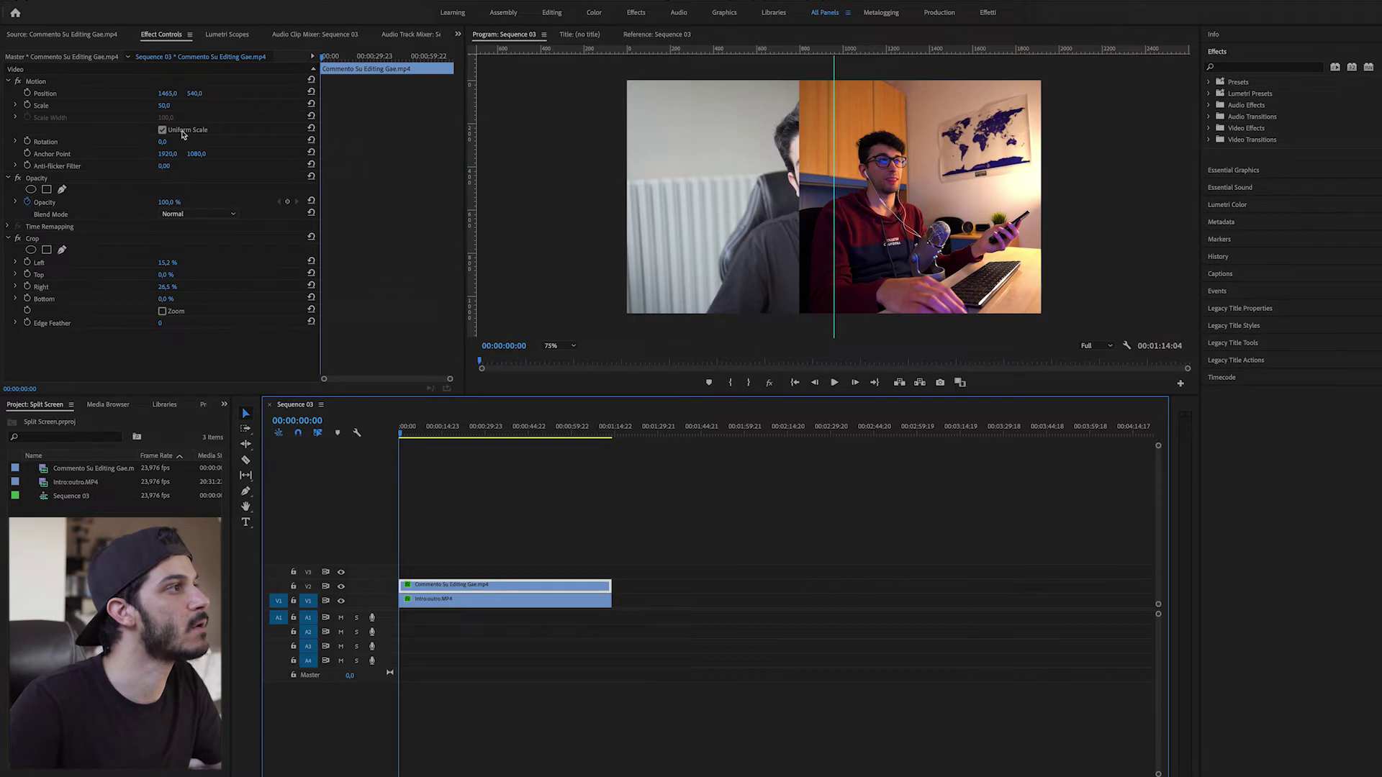
Move the Commento clip to Position X 1605 and trim Crop Right to about 33%.
click(88, 97)
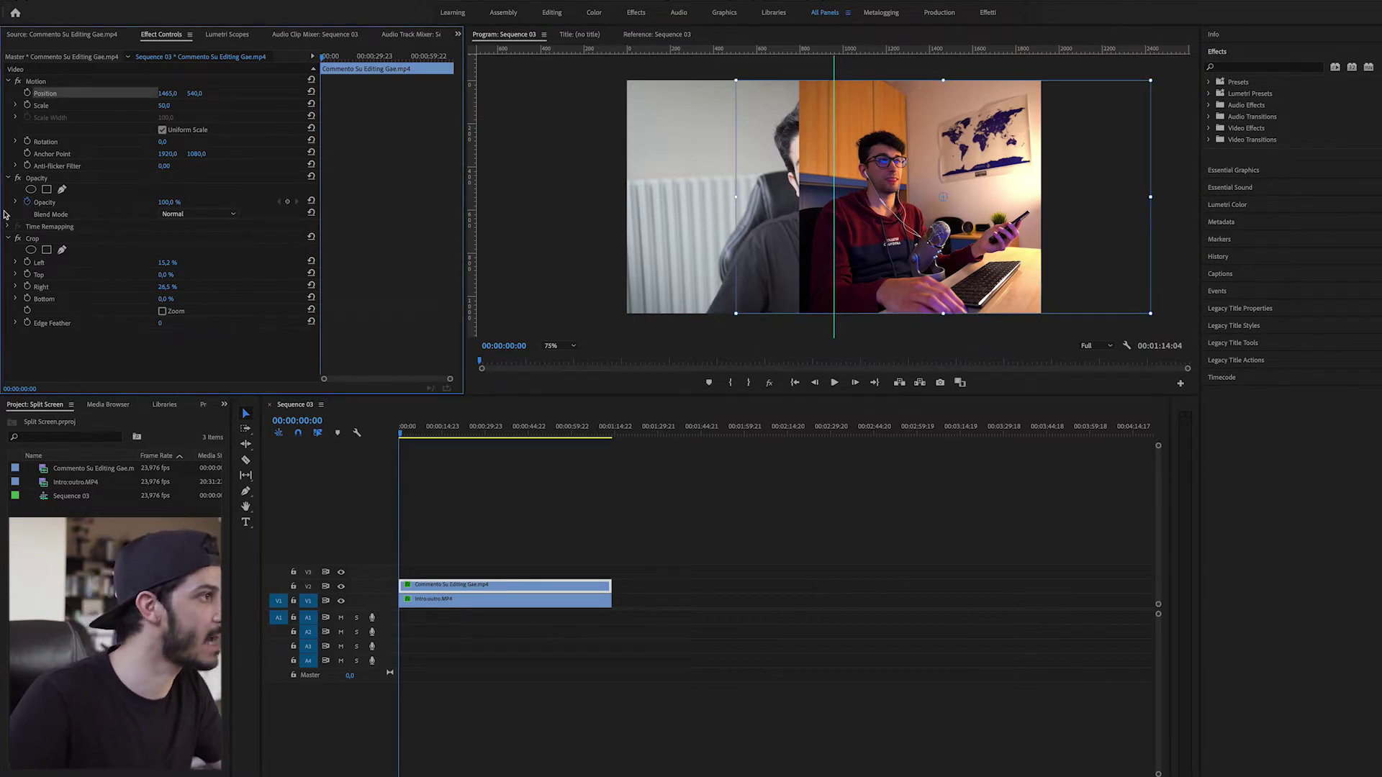
click(32, 239)
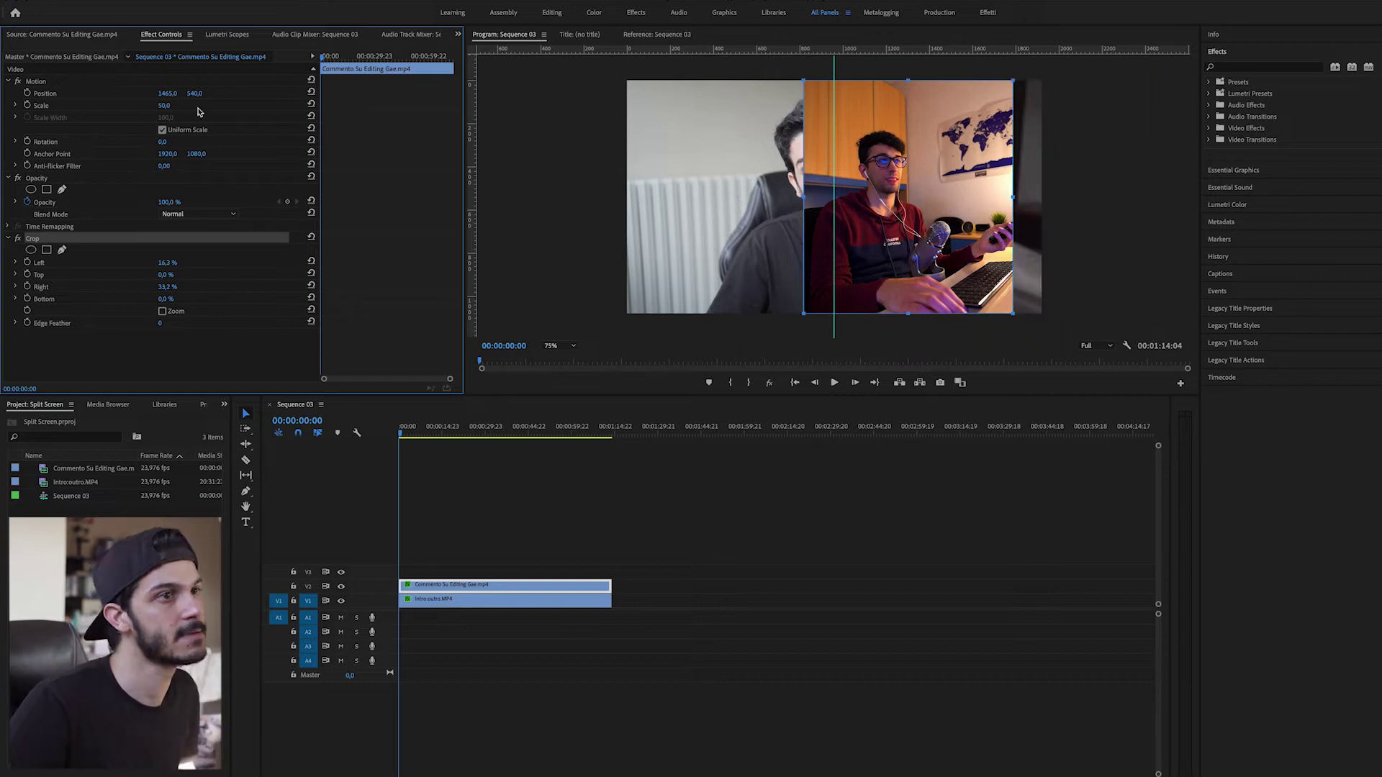
drag(167, 98, 272, 97)
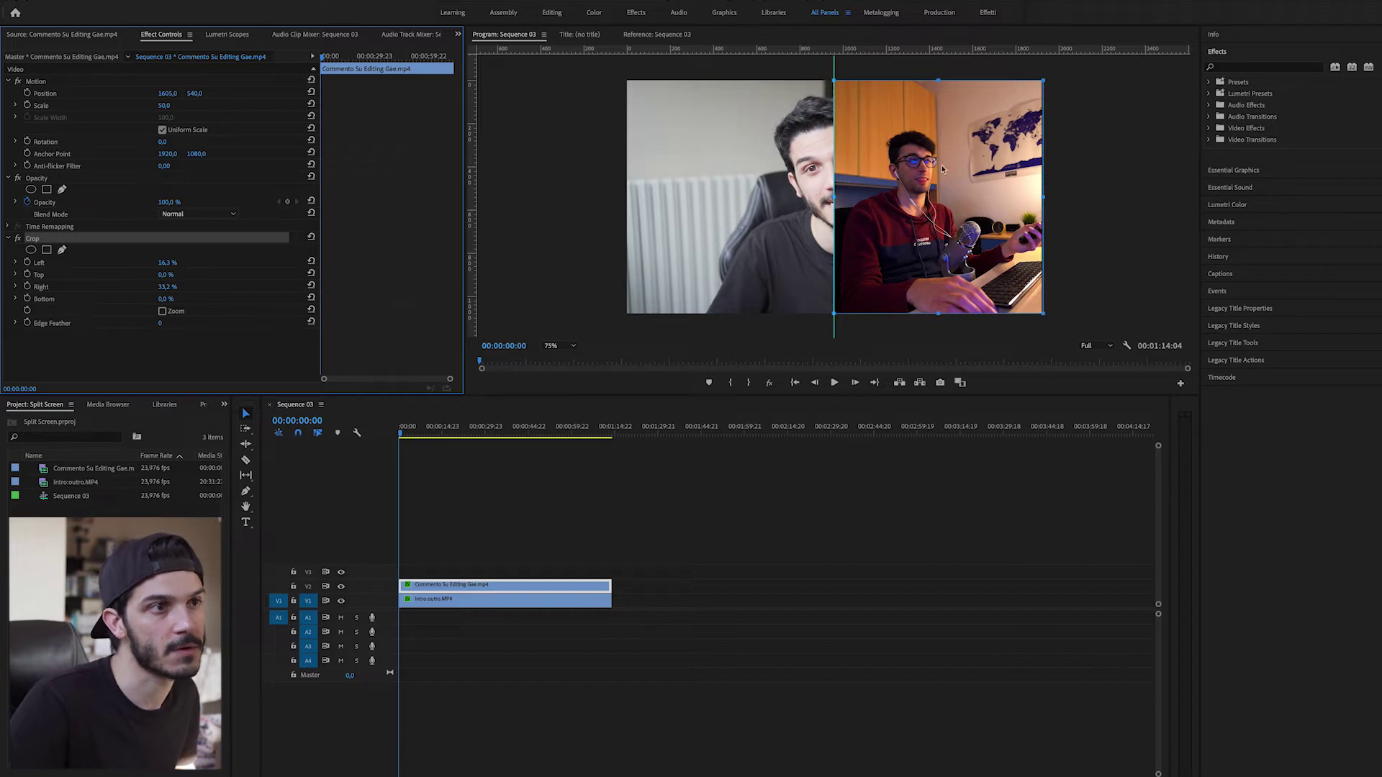
drag(1043, 196, 1041, 197)
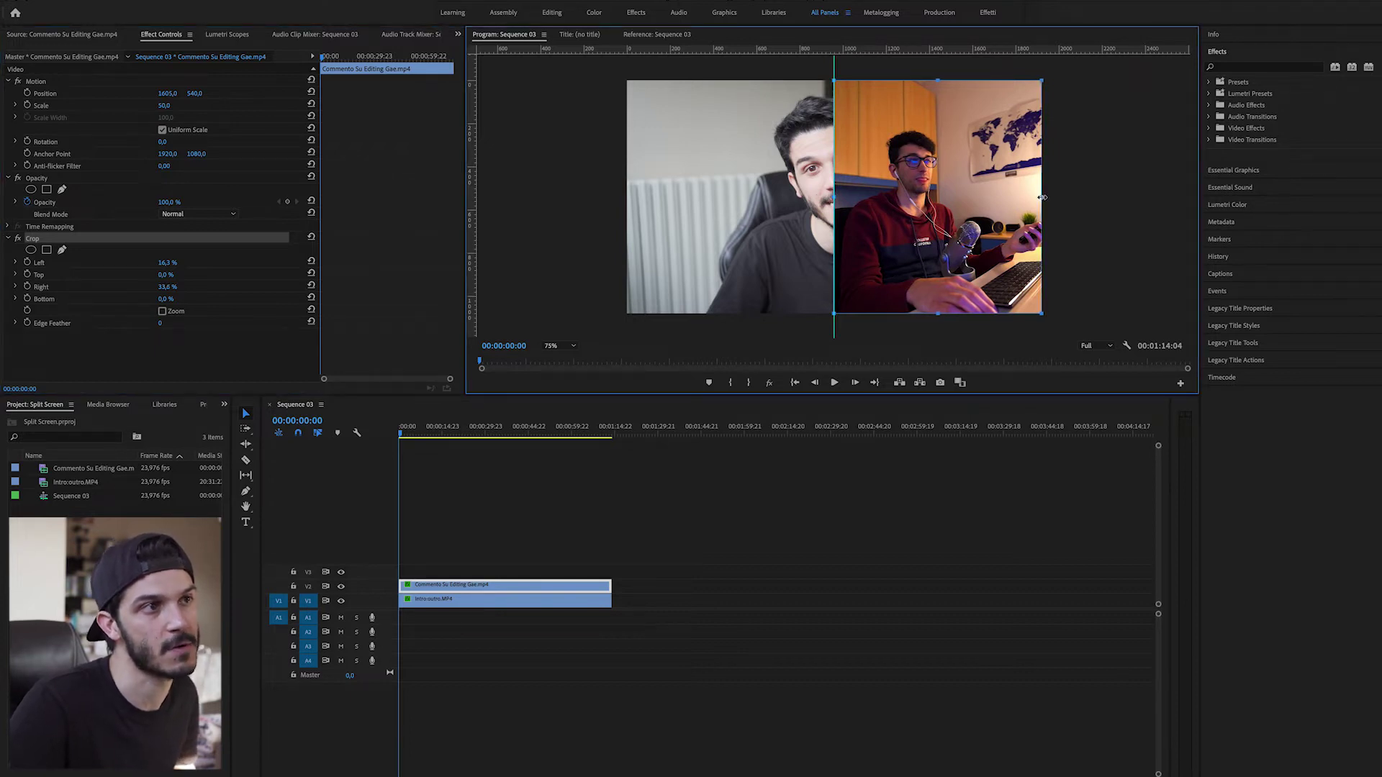
click(913, 626)
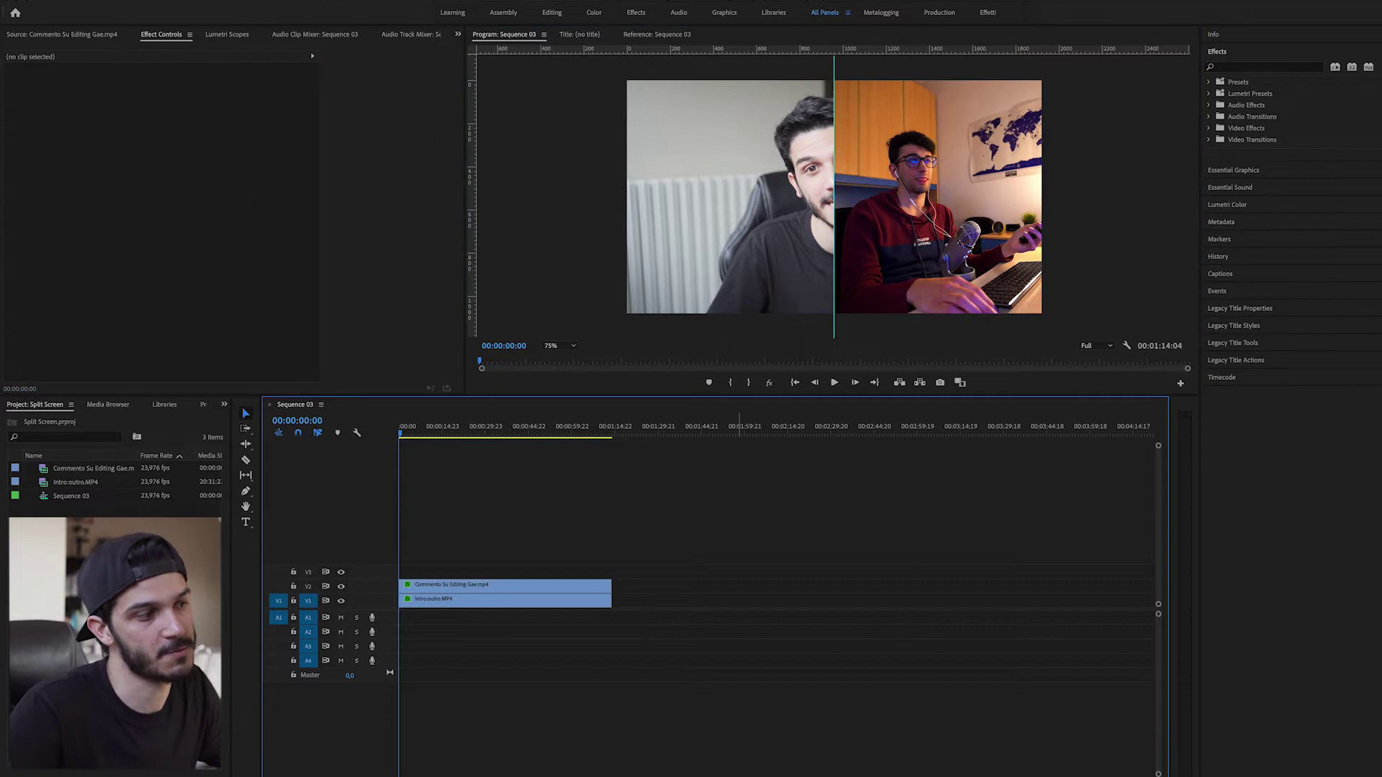
Crop the Intro.outro clip to Left 31.4% and Right 28.6% and move it to X 549.
click(493, 603)
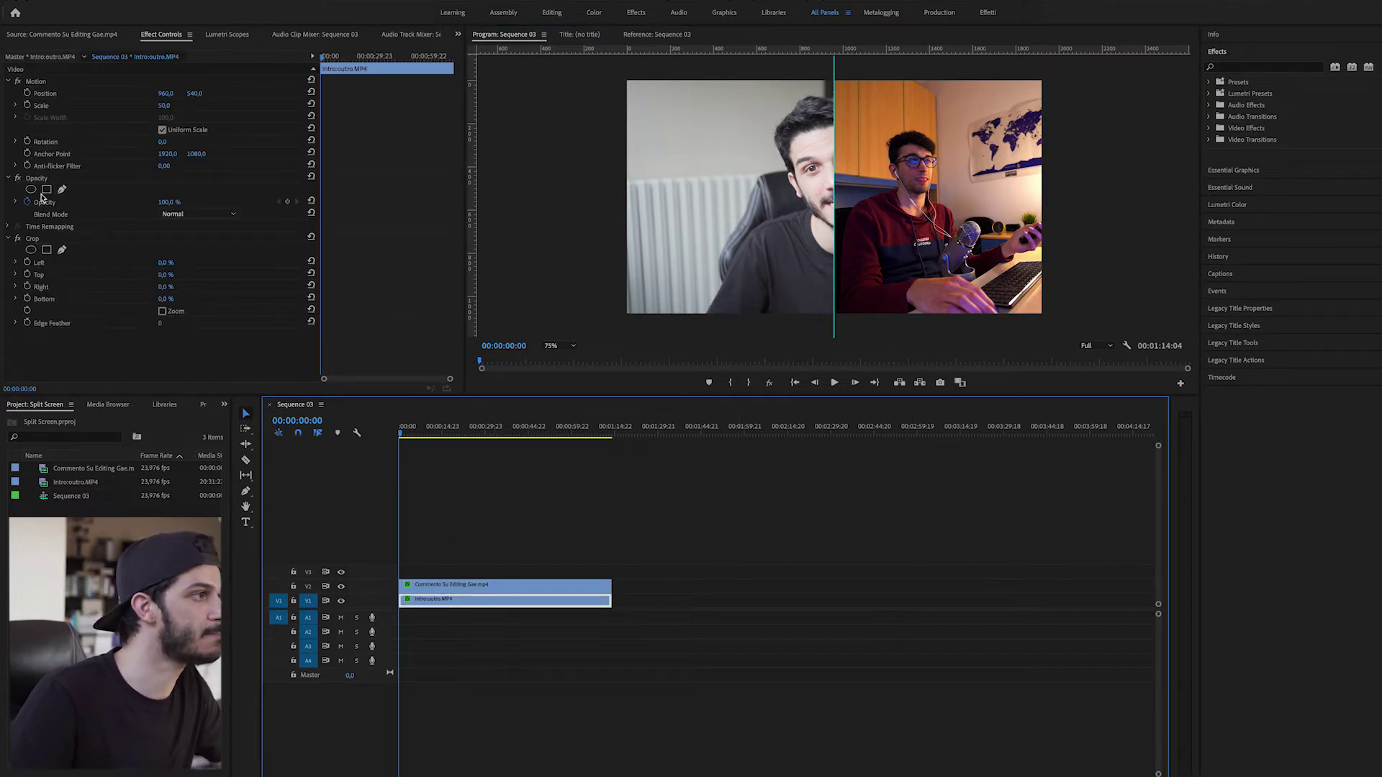
click(158, 236)
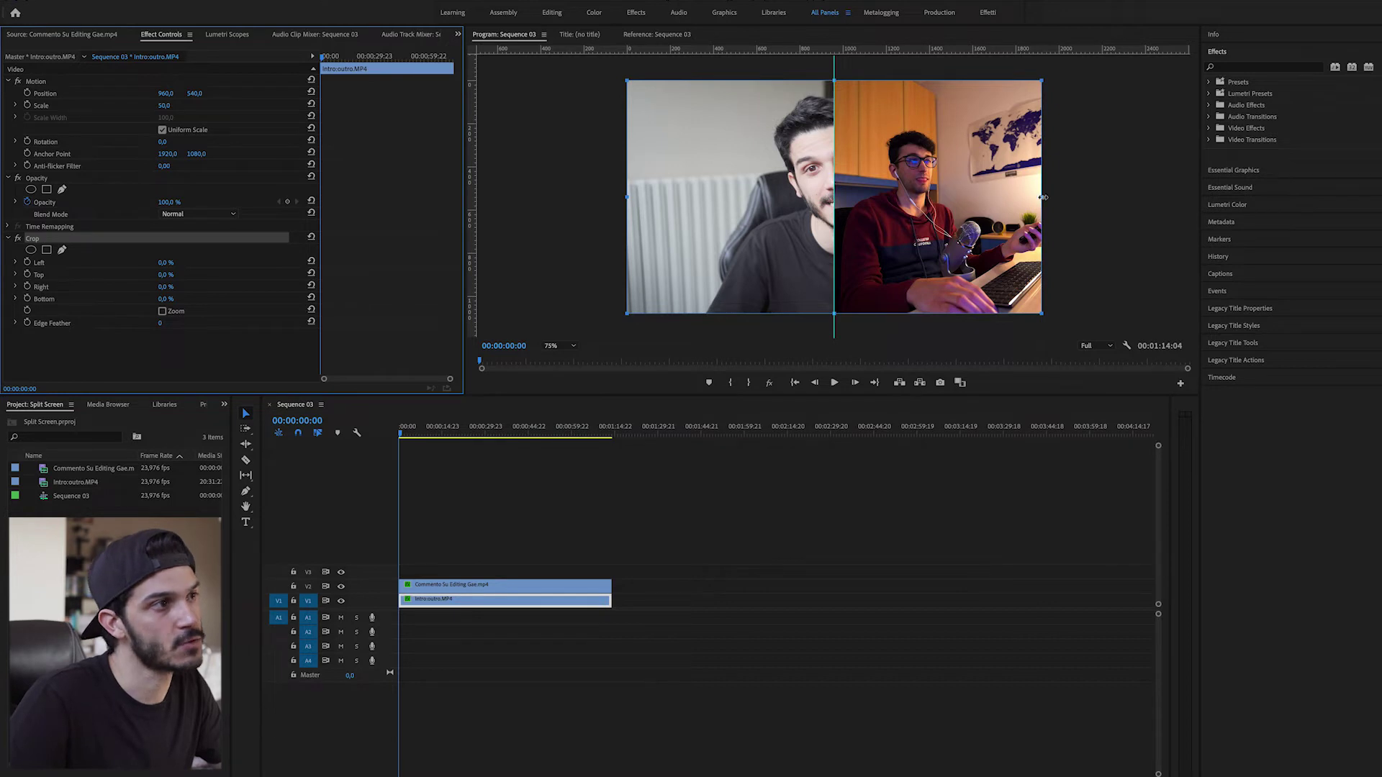
drag(626, 198, 696, 197)
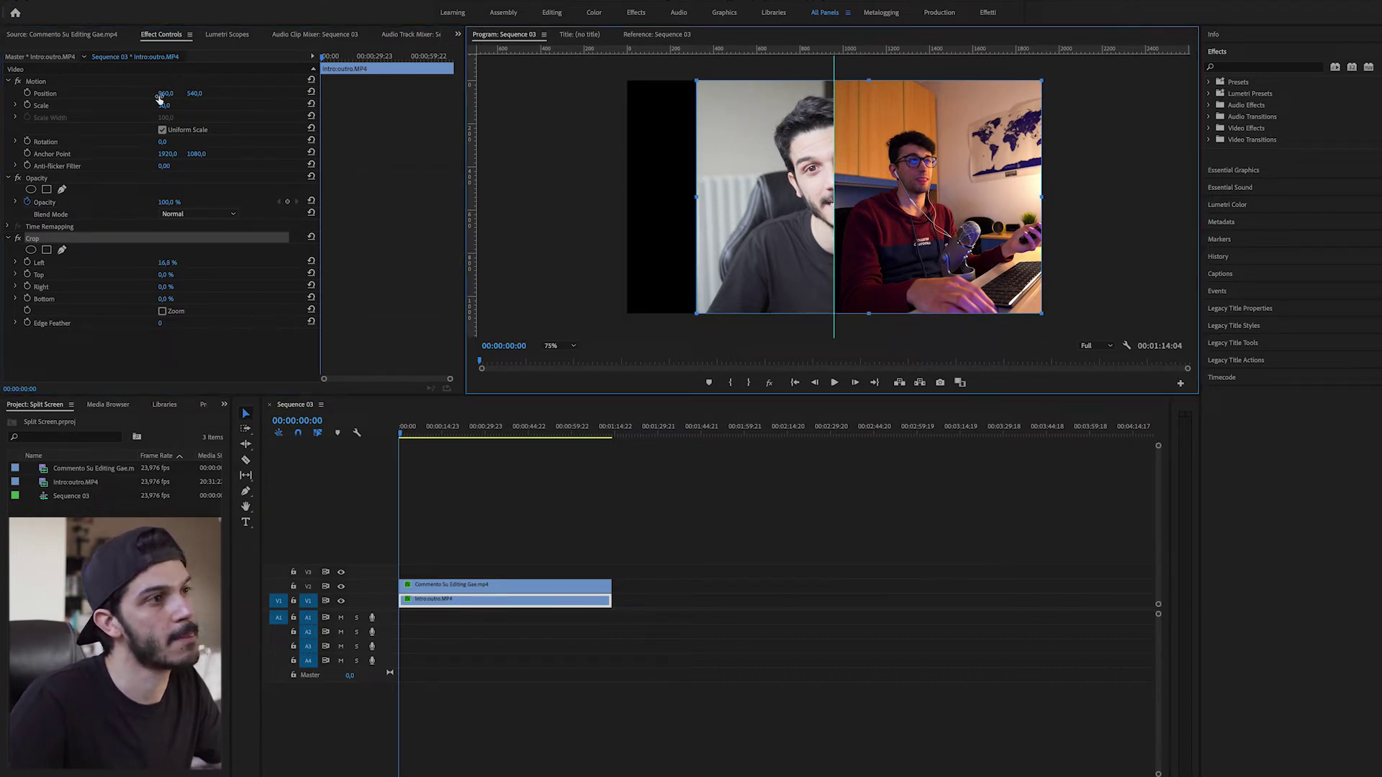
drag(1041, 195, 835, 195)
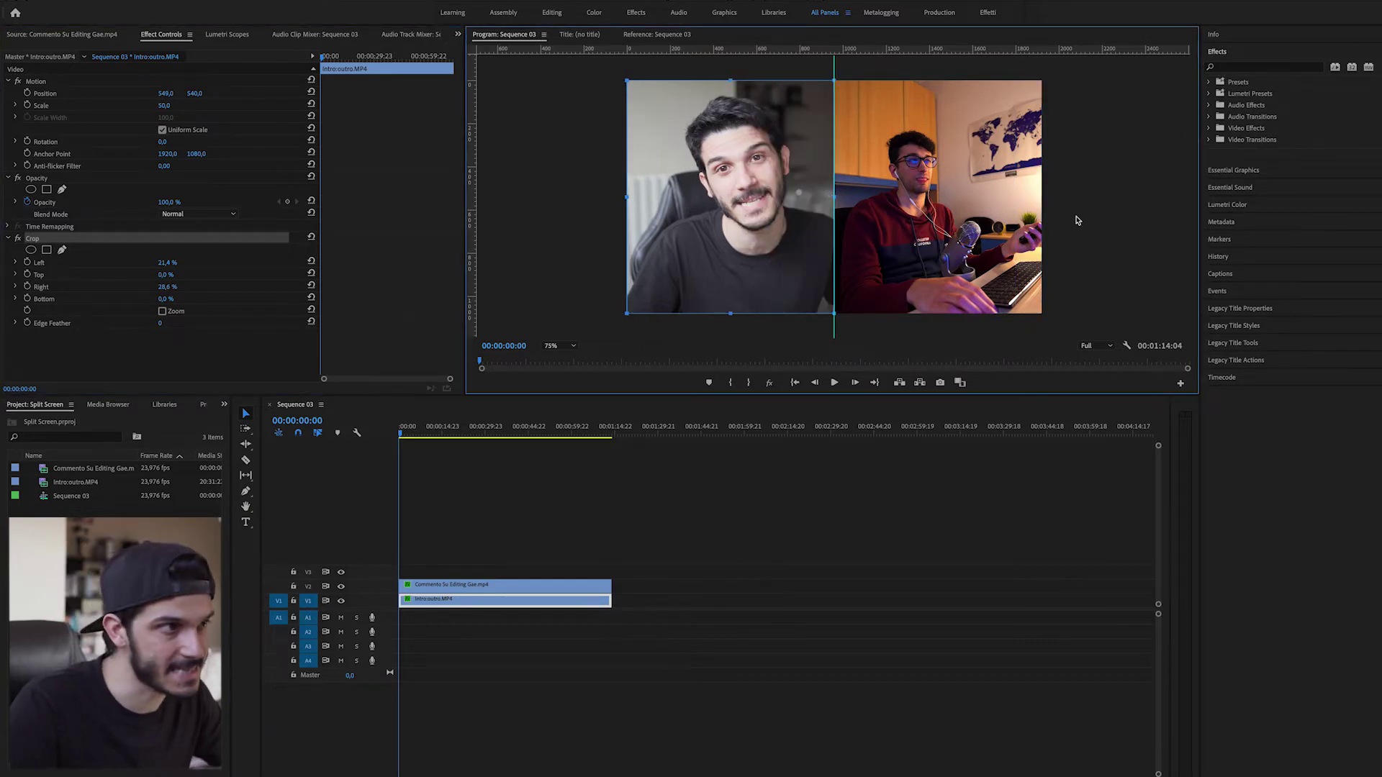
click(851, 533)
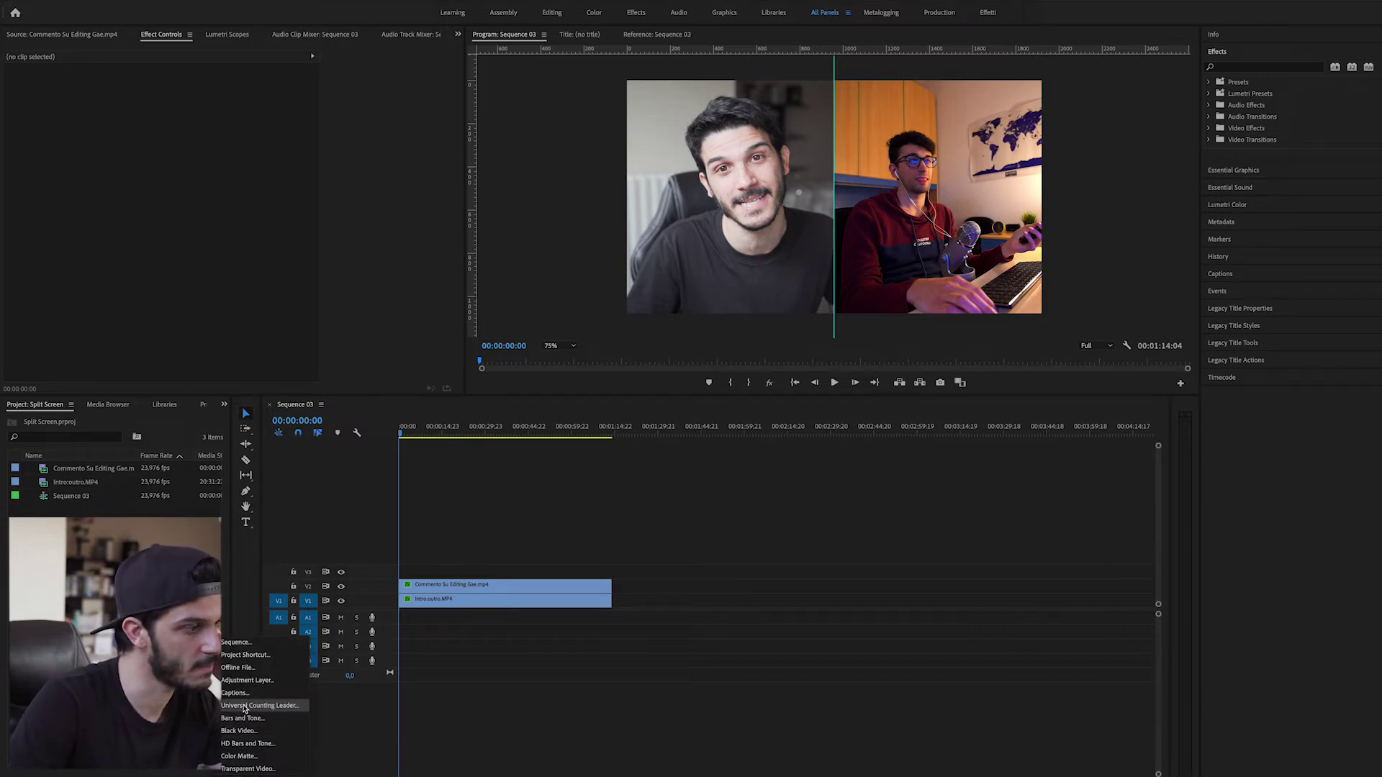
Create a dark red Color Matte with colour A71717, named Color Matte.
click(239, 756)
click(807, 444)
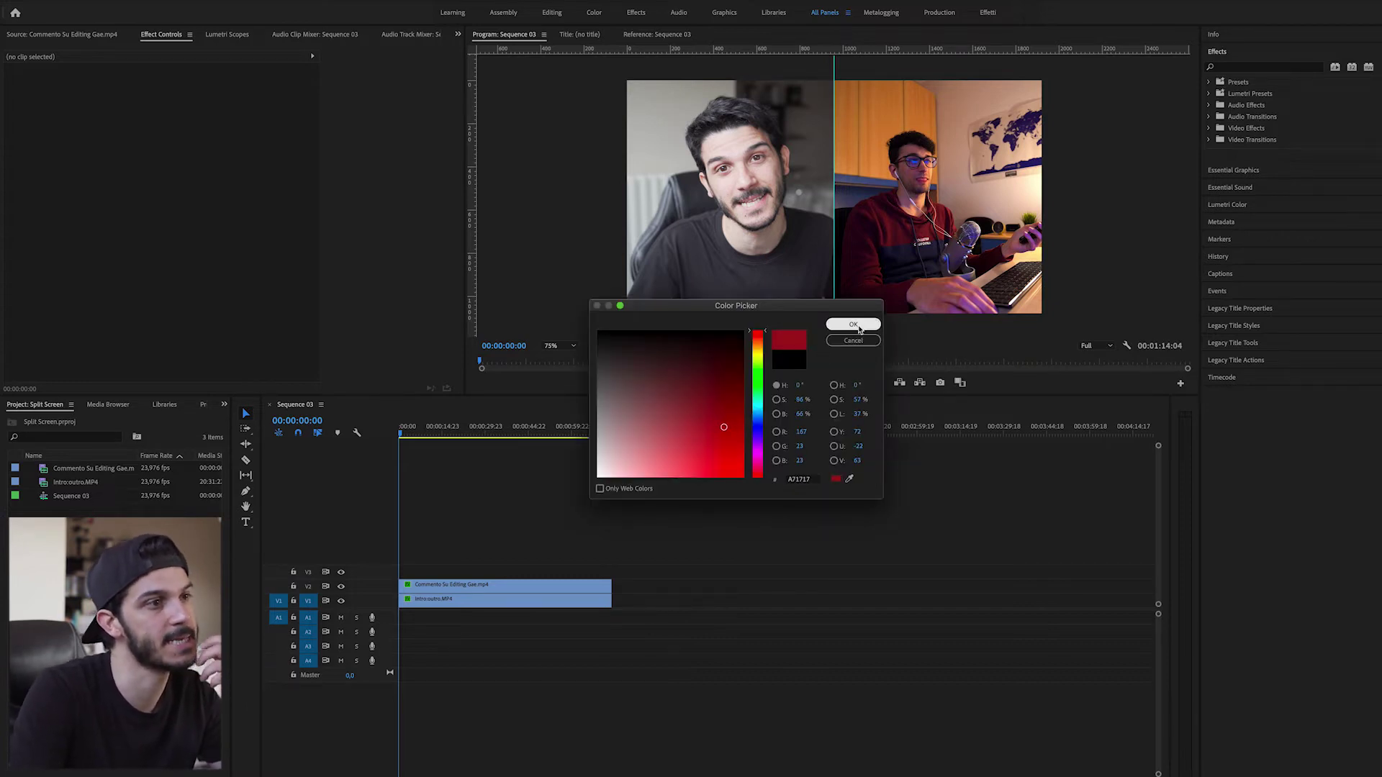
click(835, 325)
click(748, 424)
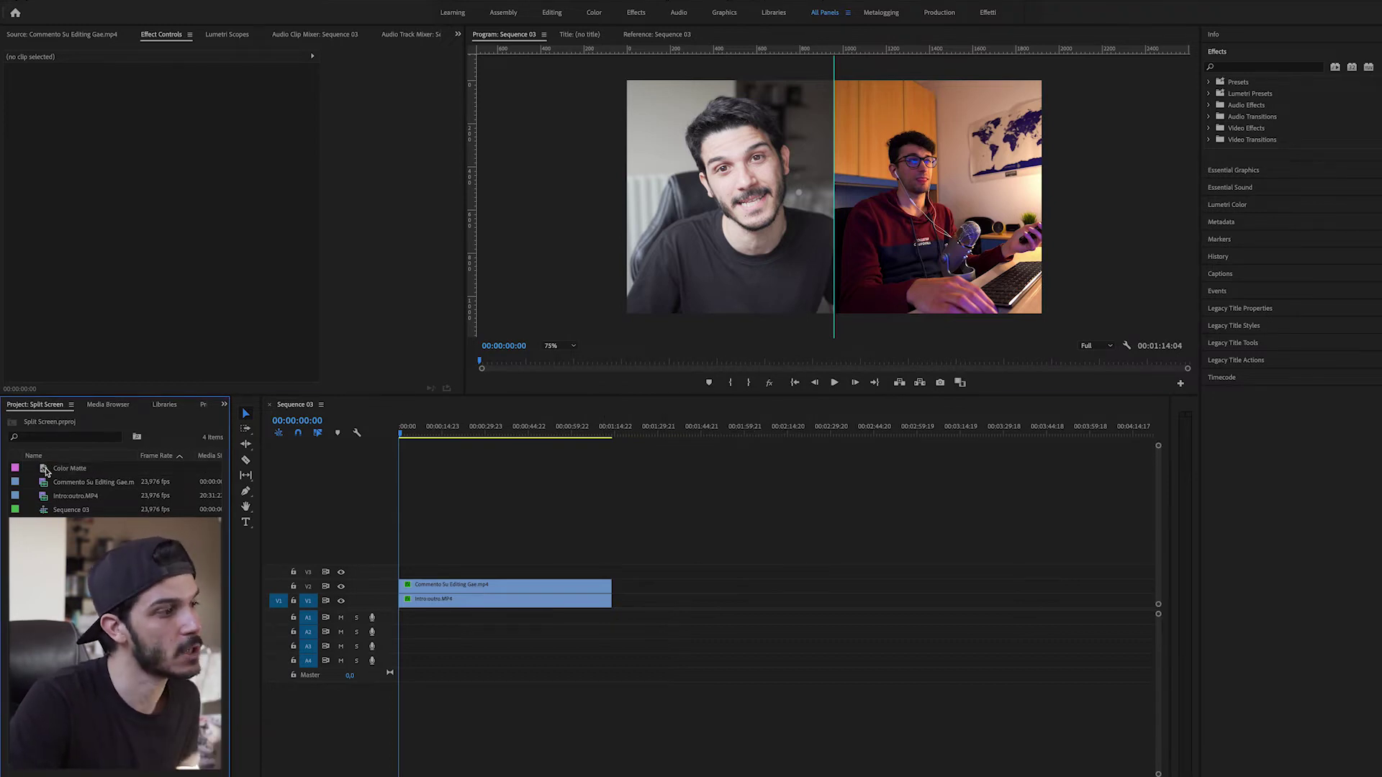
Place the Color Matte on track V3 and select it at 00:00:26:09.
drag(45, 471, 396, 582)
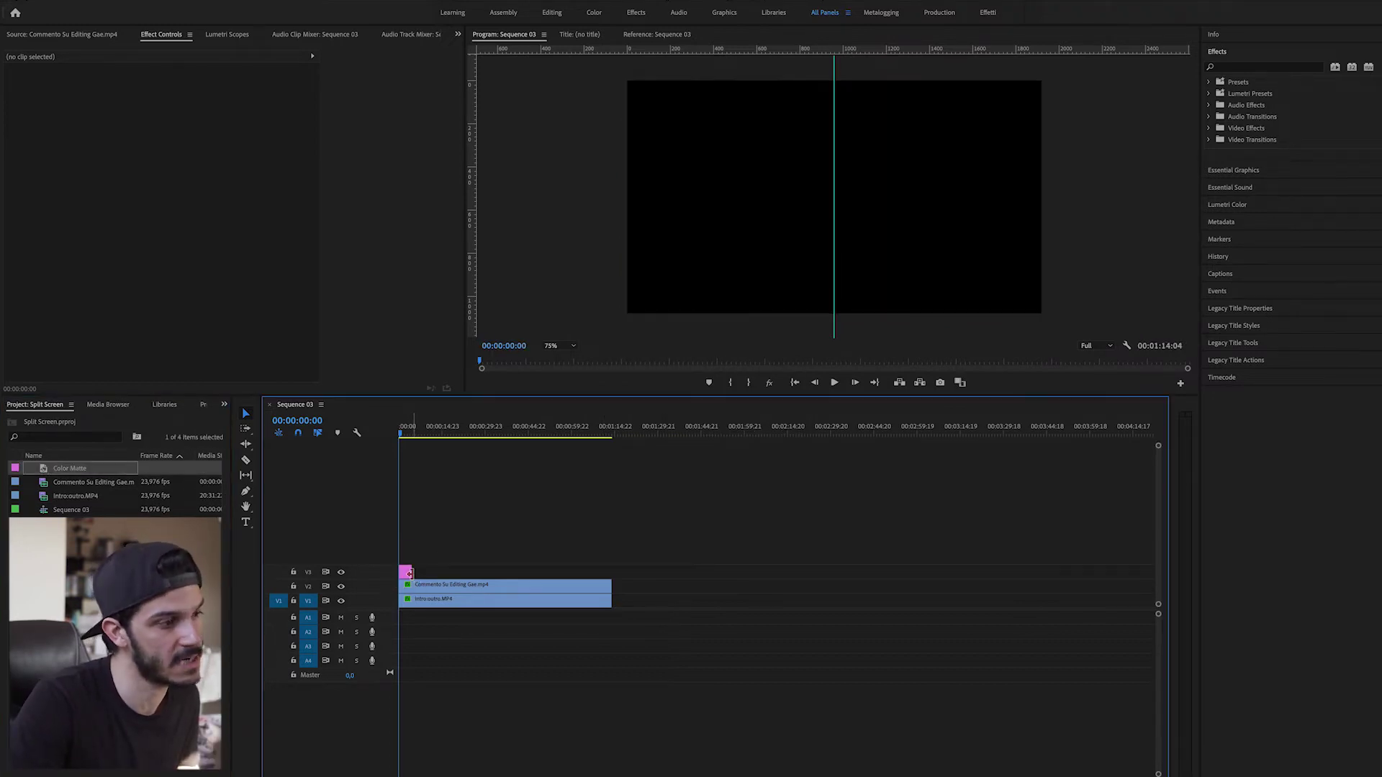
drag(405, 576, 407, 572)
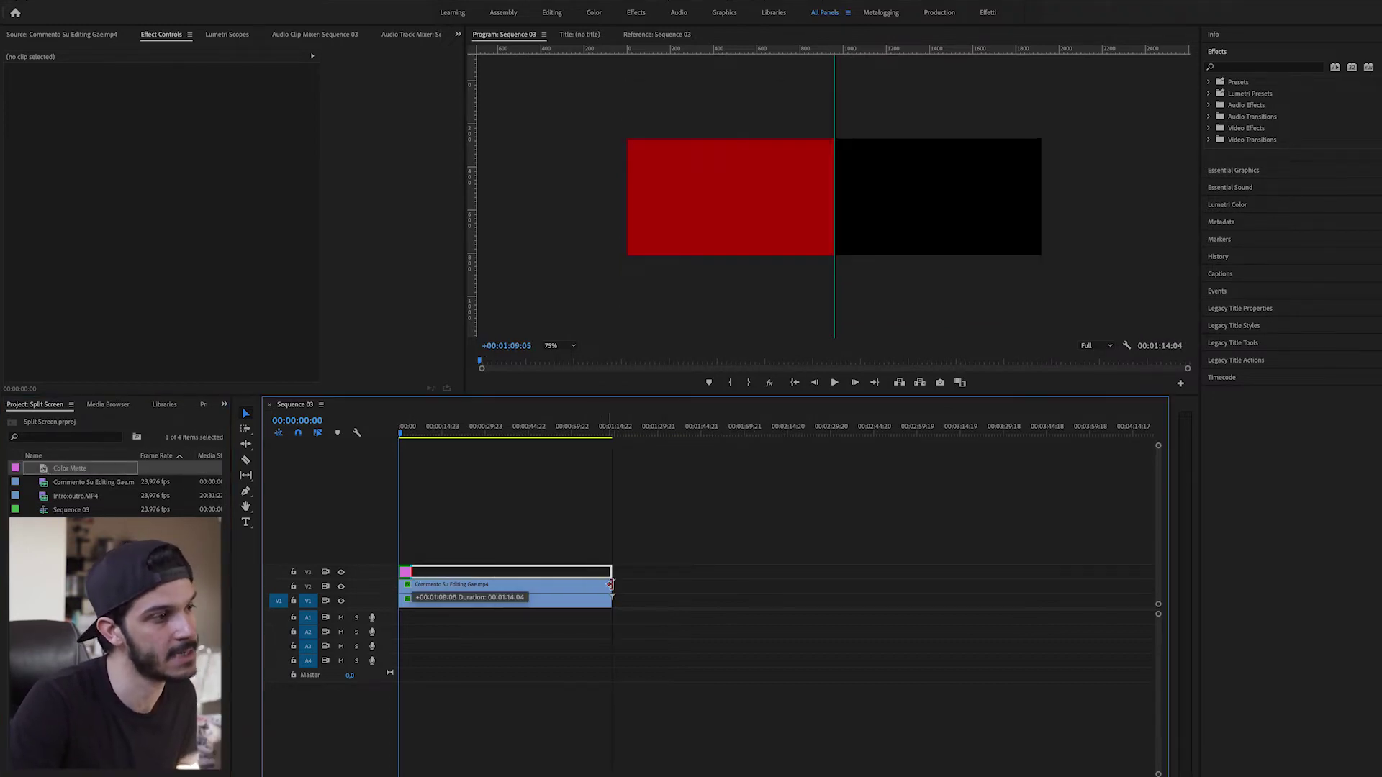
click(475, 428)
click(530, 572)
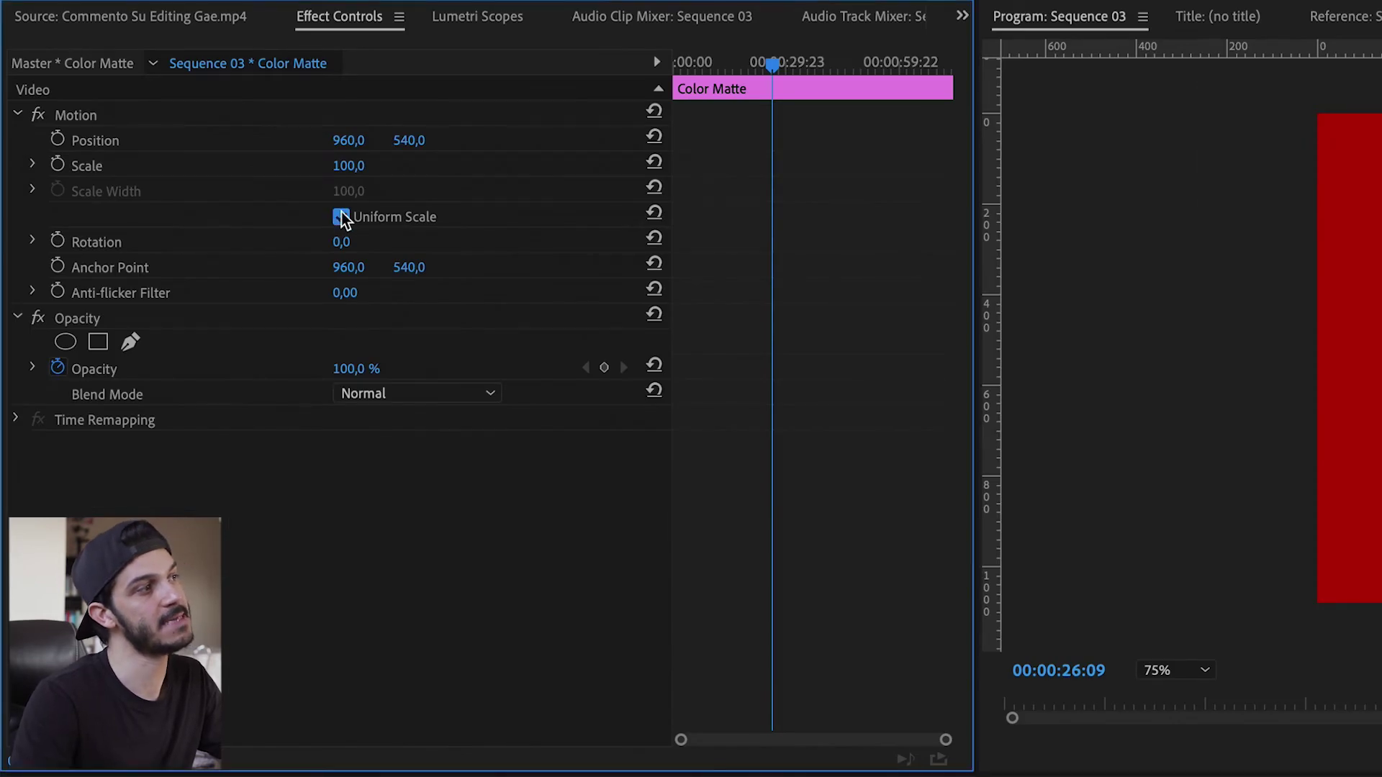
Turn off uniform scale on the Color Matte and apply the Crop effect to it.
click(341, 217)
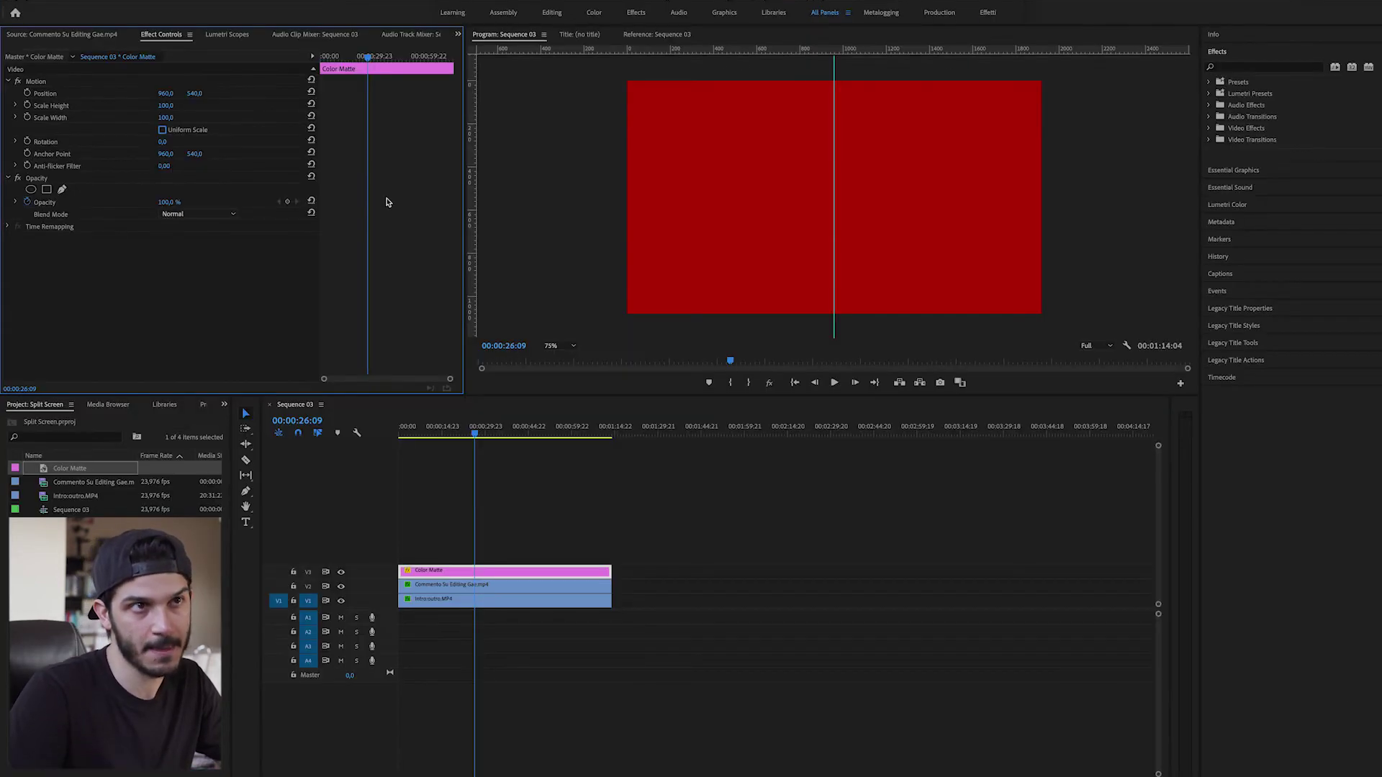
click(1263, 67)
text(crop)
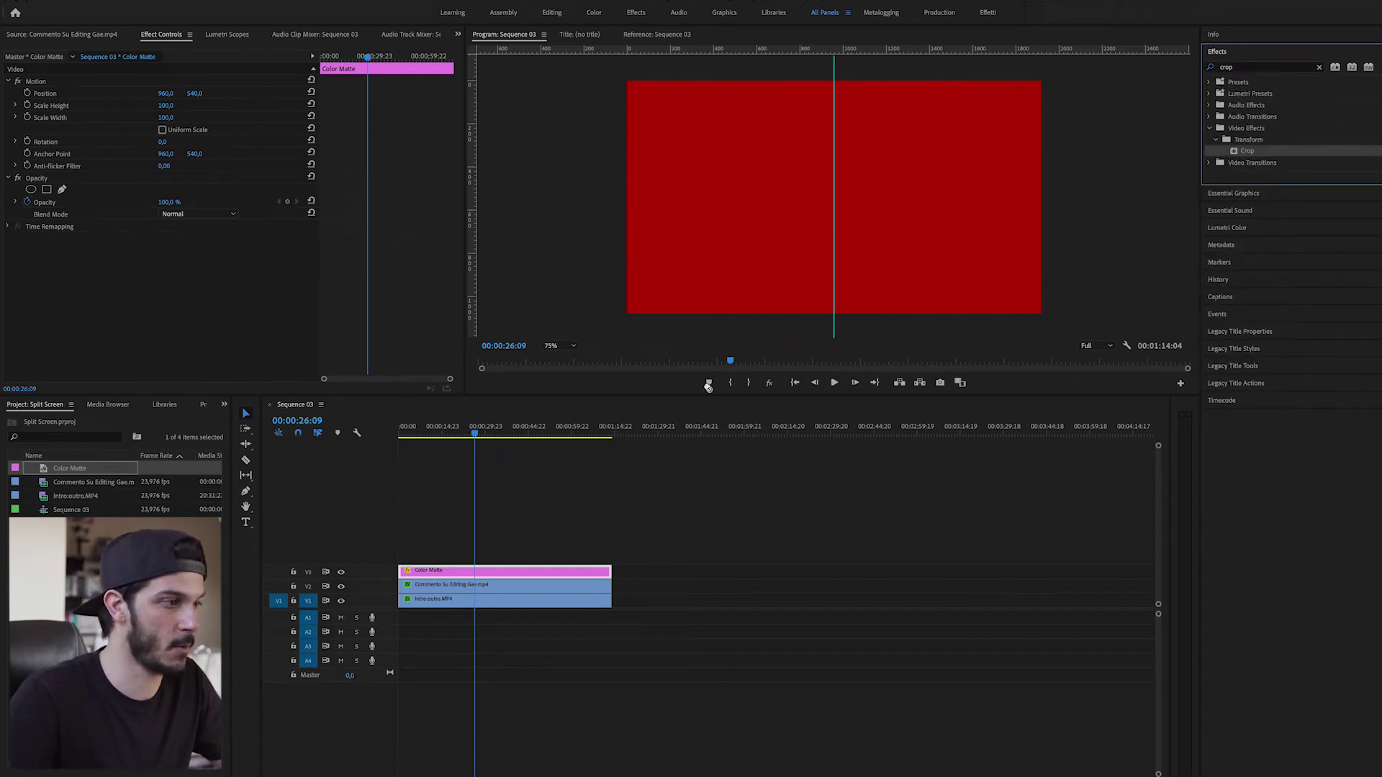
drag(1234, 153, 504, 572)
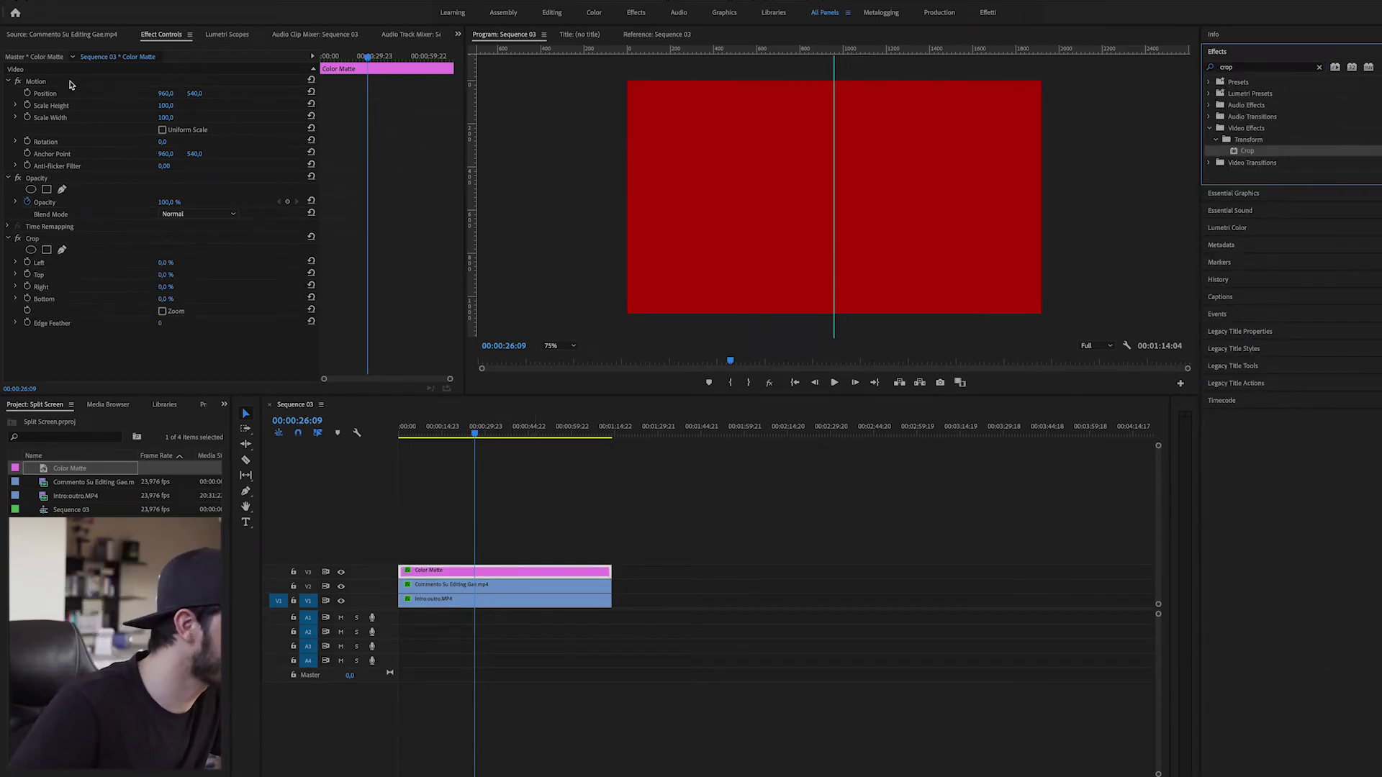
Crop the matte to Left and Right 49.3%, leaving a thin red bar, and remove the guide.
click(106, 247)
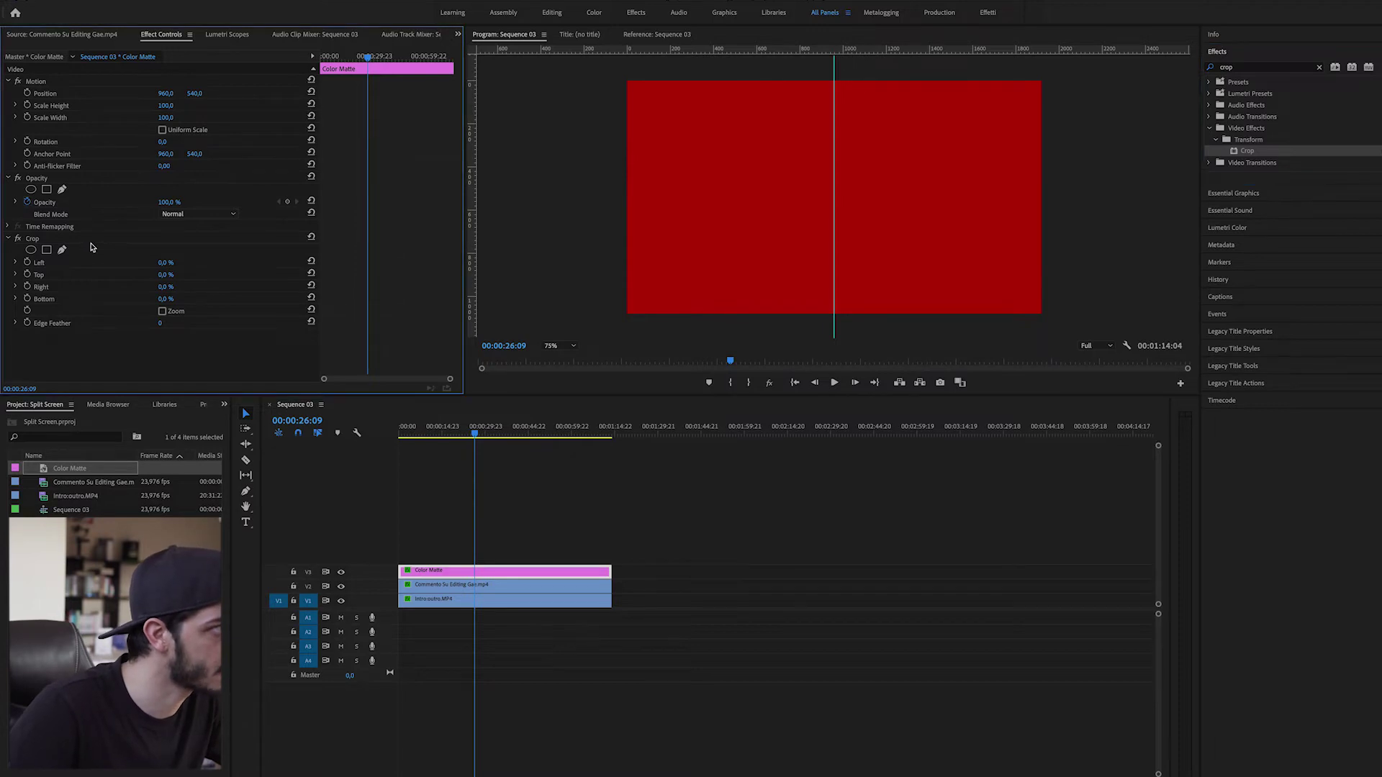
click(108, 239)
drag(1044, 198, 845, 223)
drag(625, 199, 828, 216)
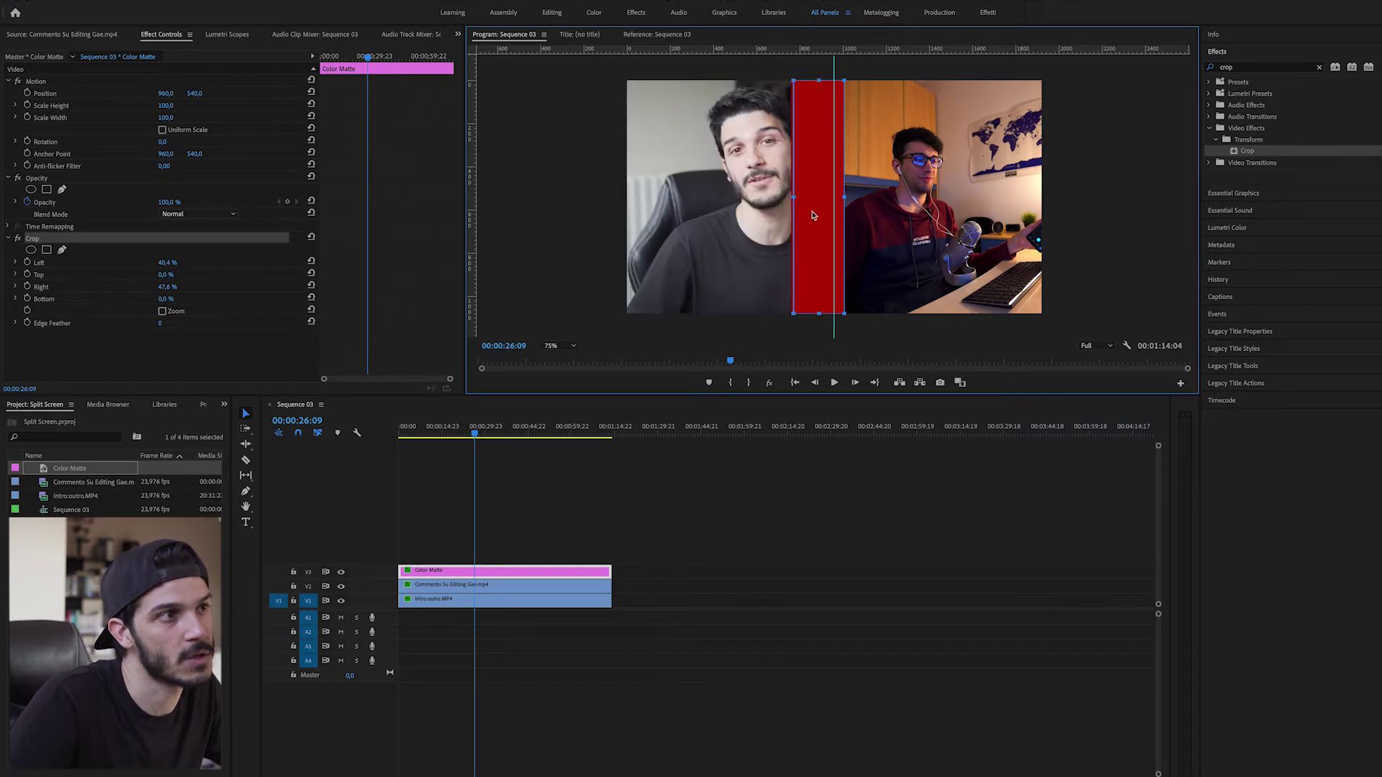
drag(828, 215, 832, 200)
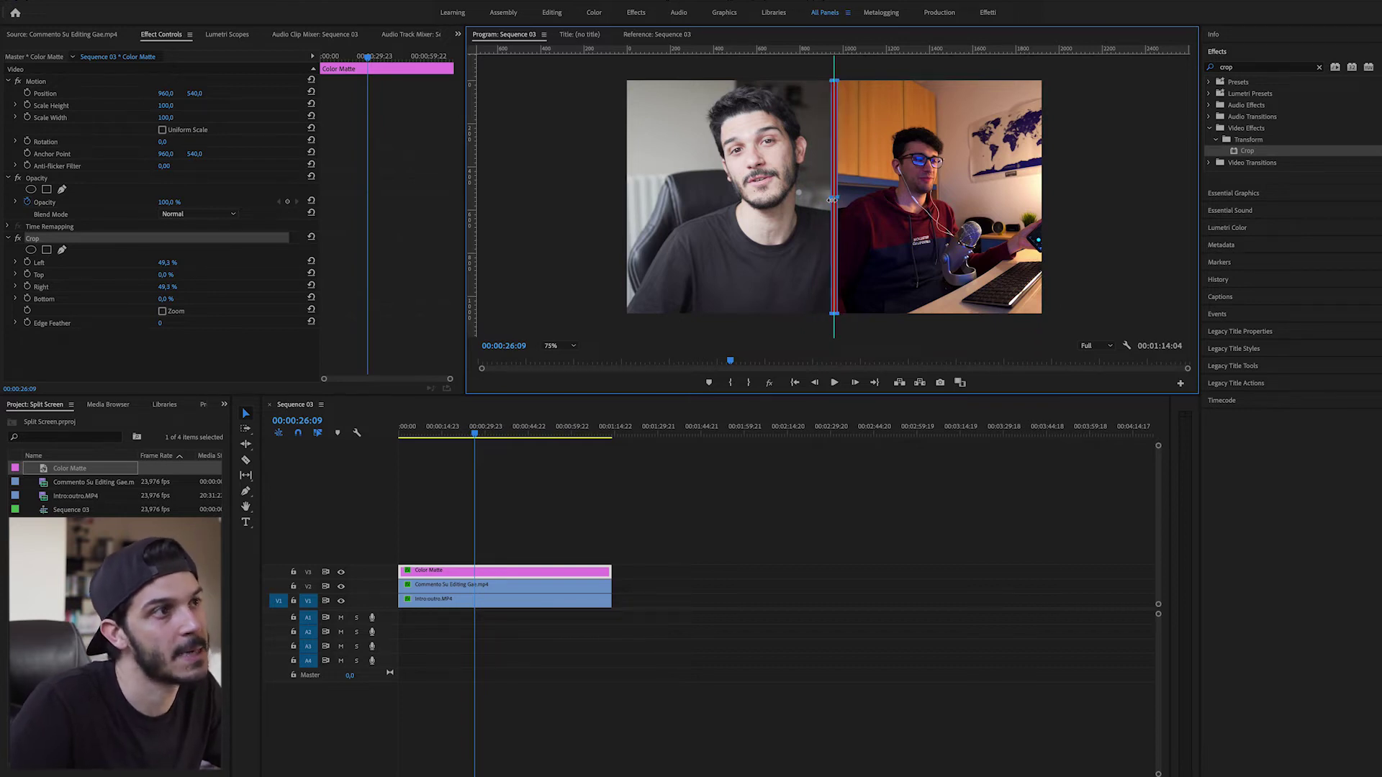
click(792, 557)
drag(834, 62, 640, 702)
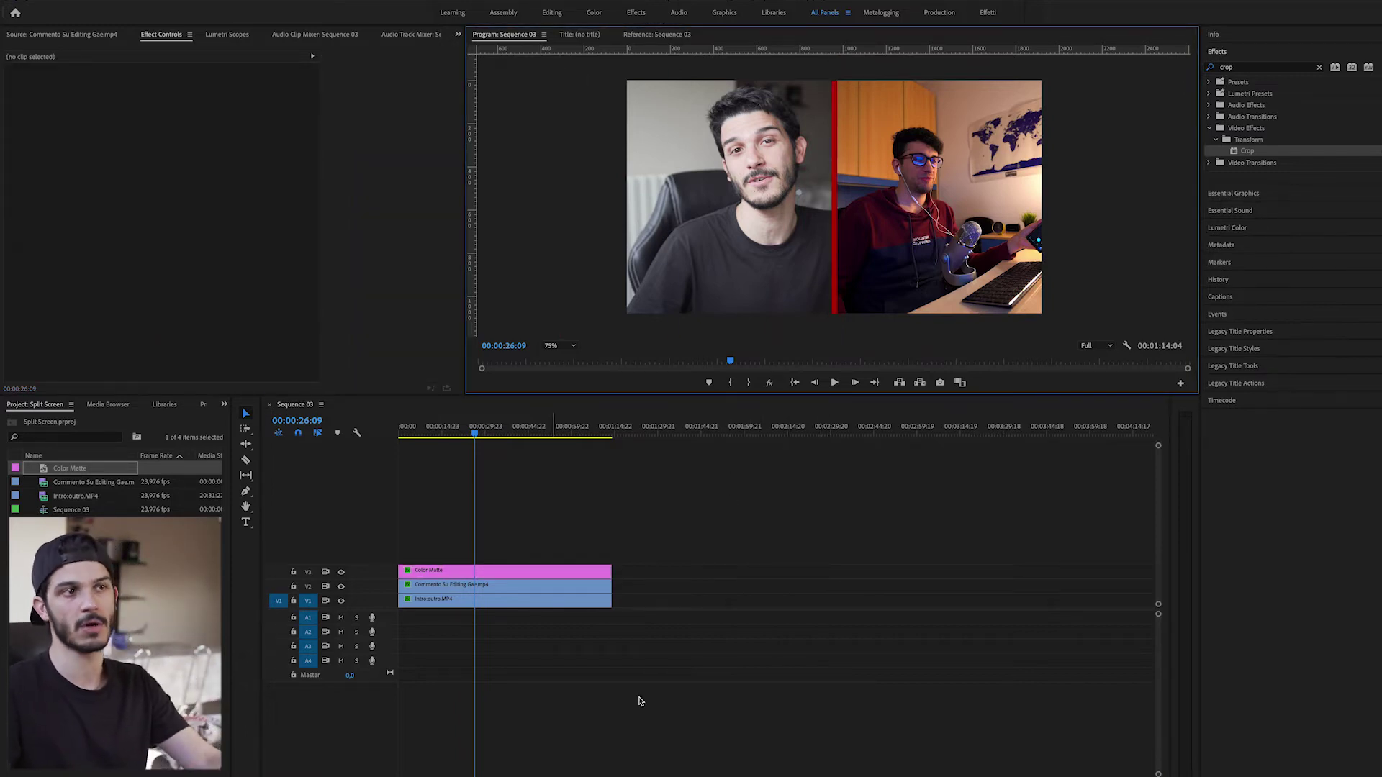
Delete the red Color Matte divider and shift the clips to X 1614 and 543, leaving a dark gap.
click(590, 571)
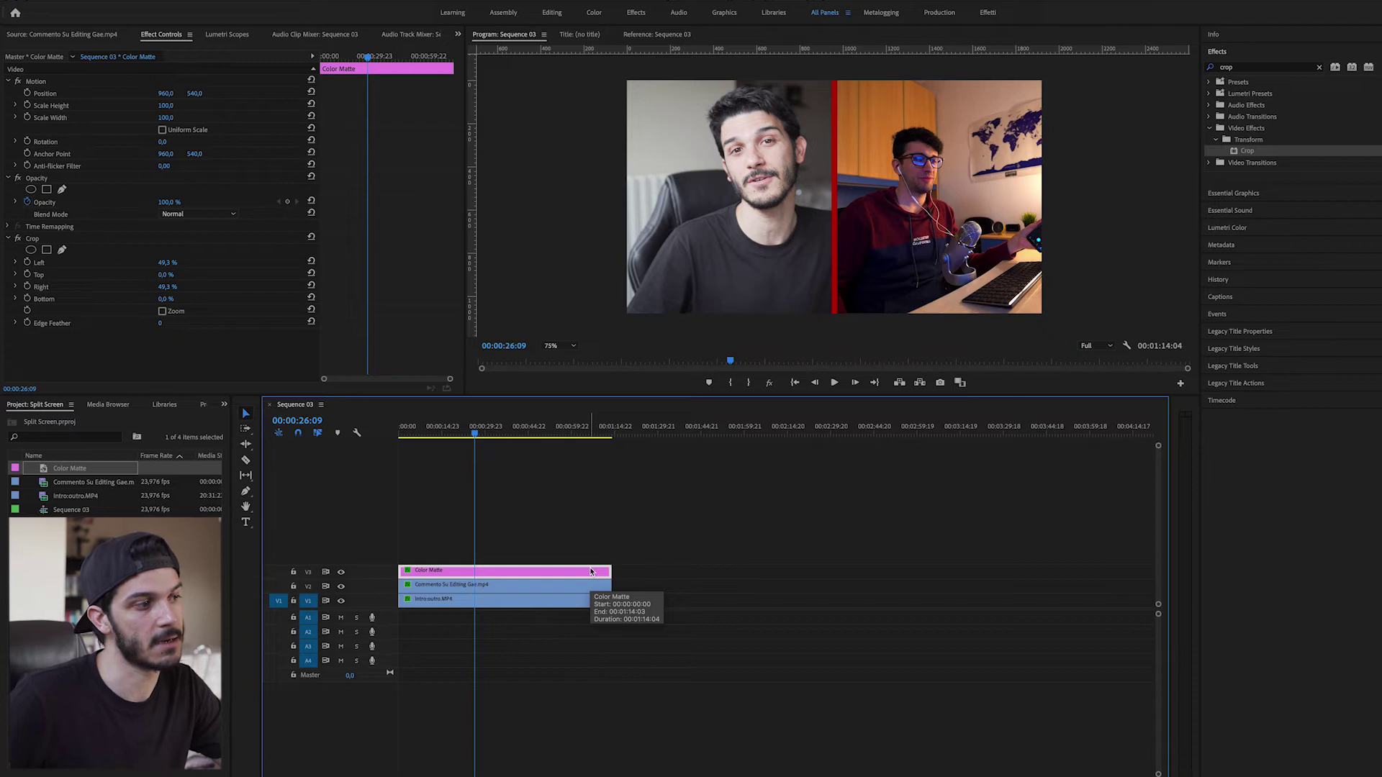
key(Delete)
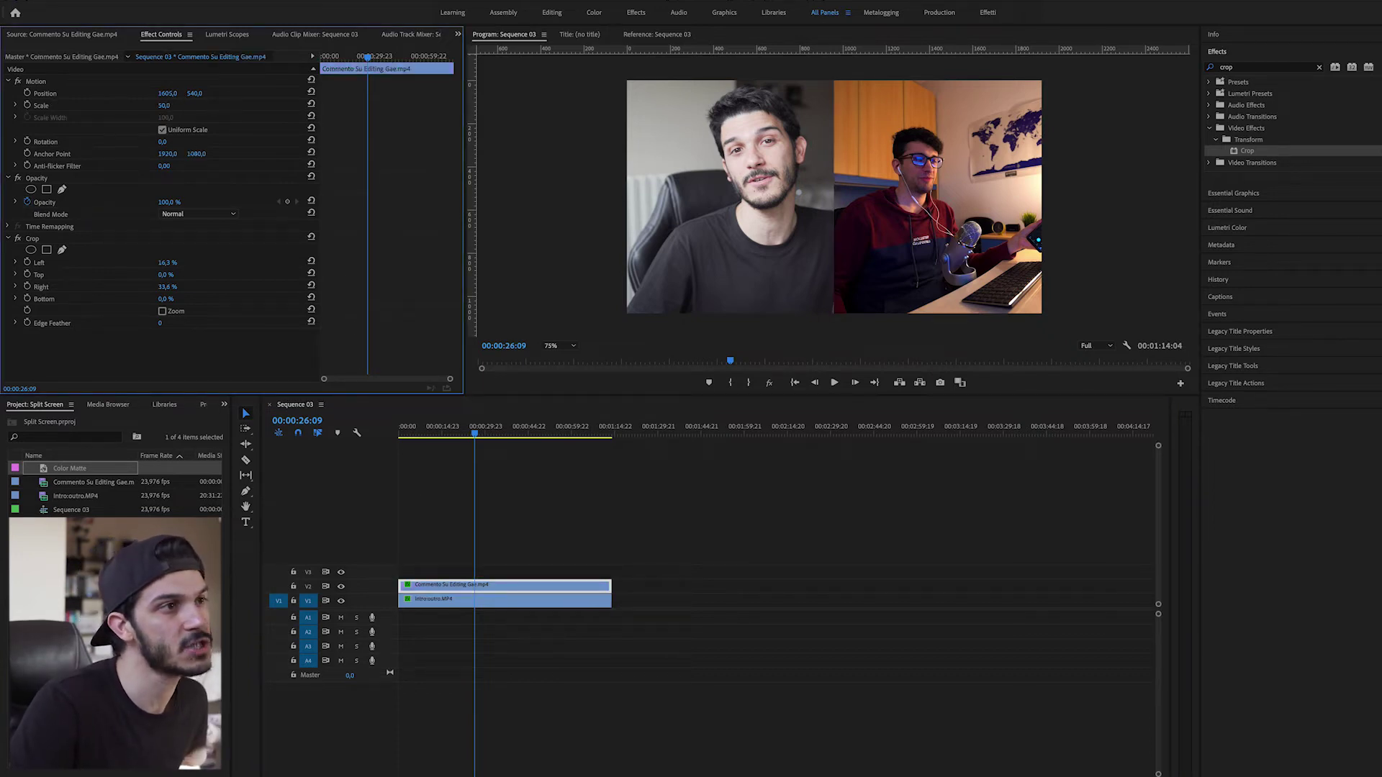
drag(167, 93, 175, 93)
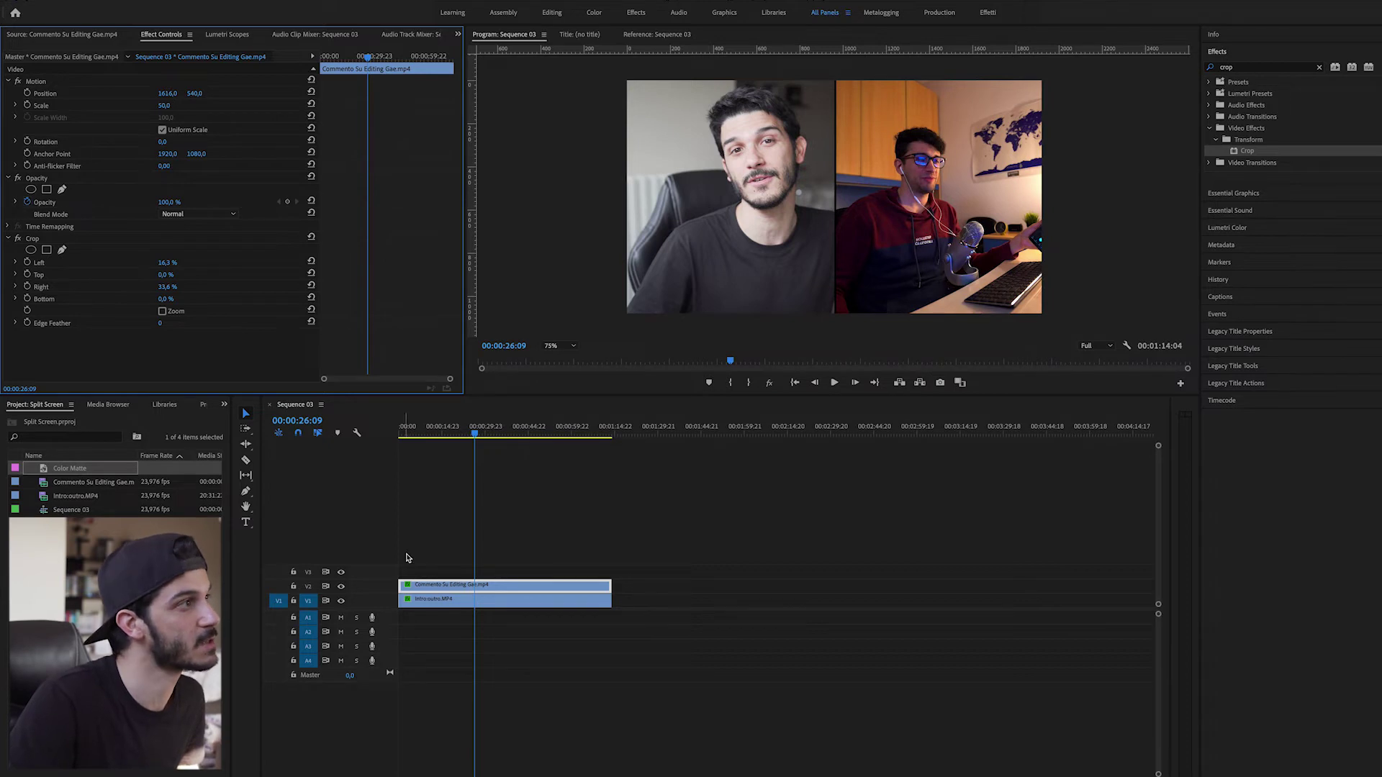
click(424, 599)
drag(163, 93, 161, 92)
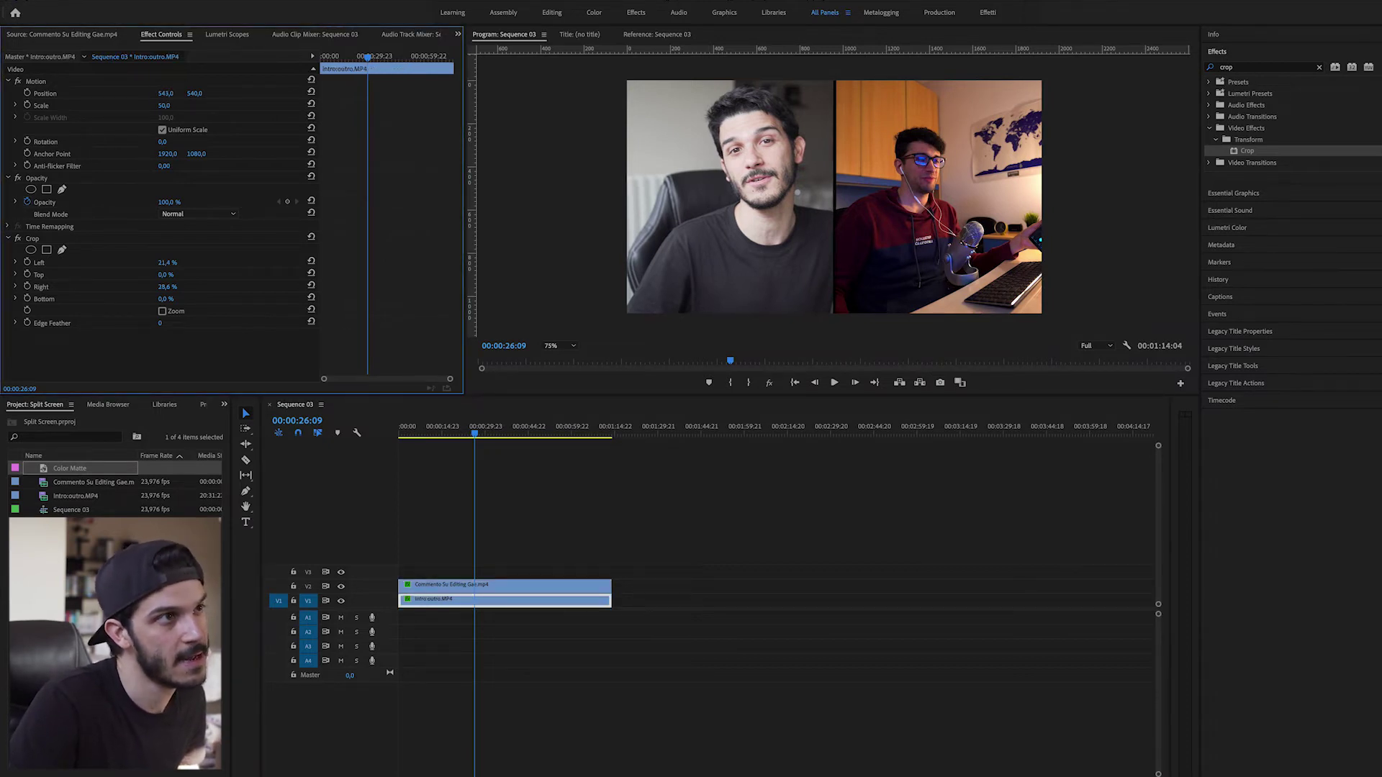
click(688, 518)
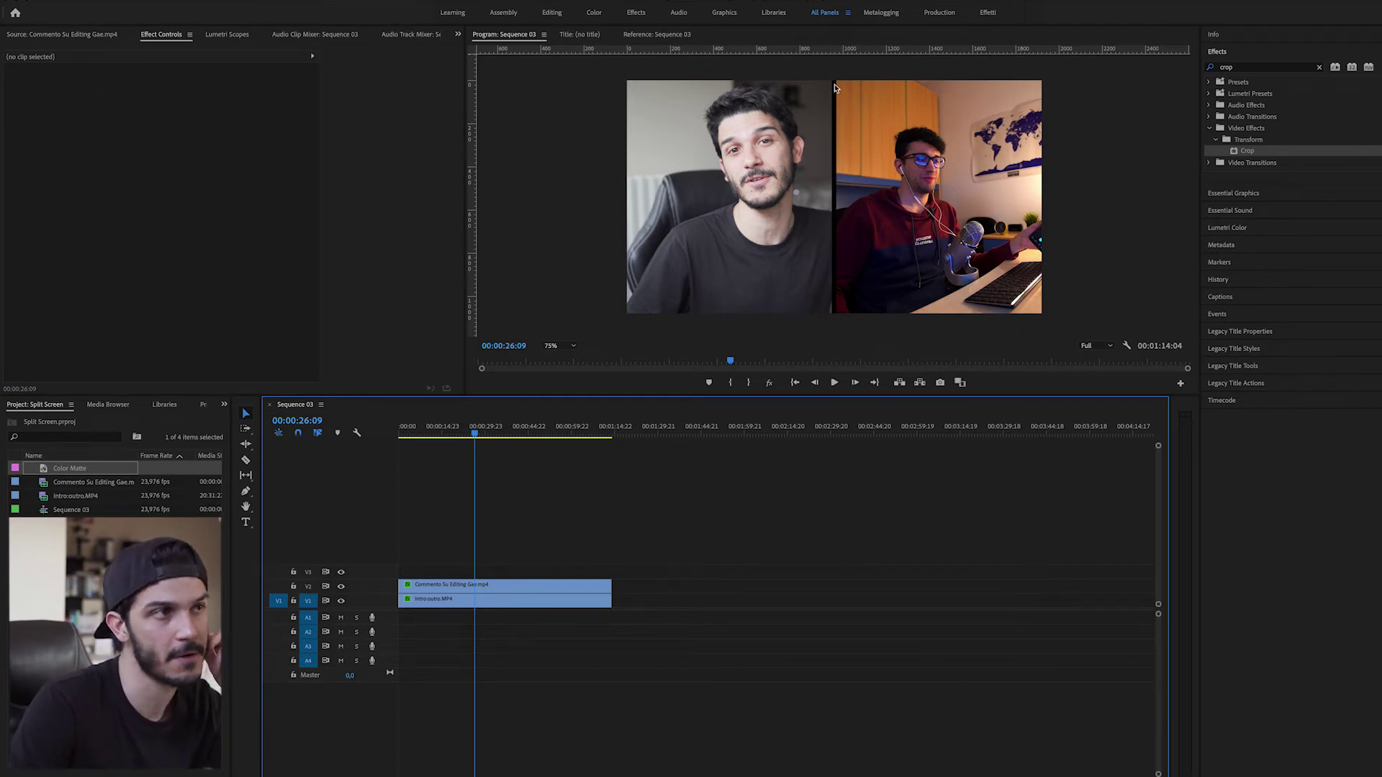
click(835, 87)
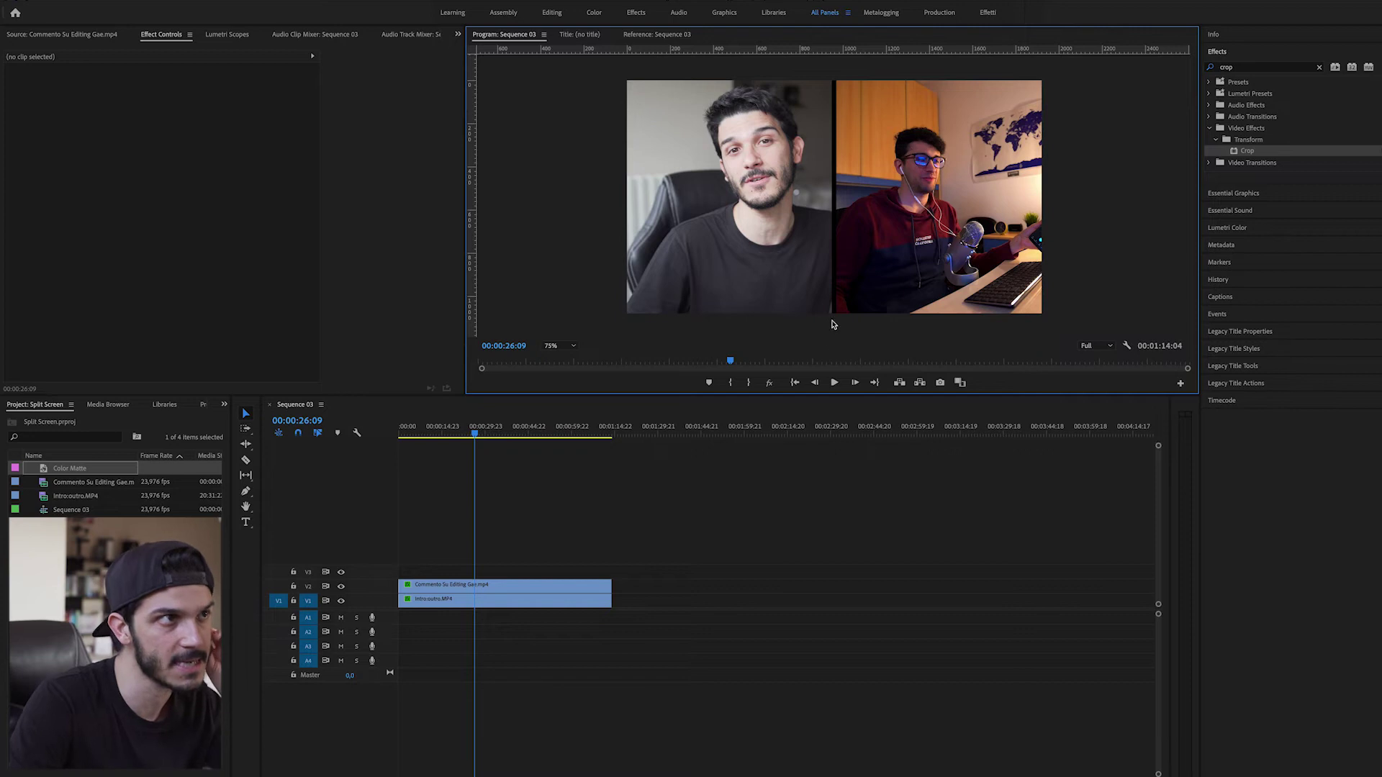
key(Home)
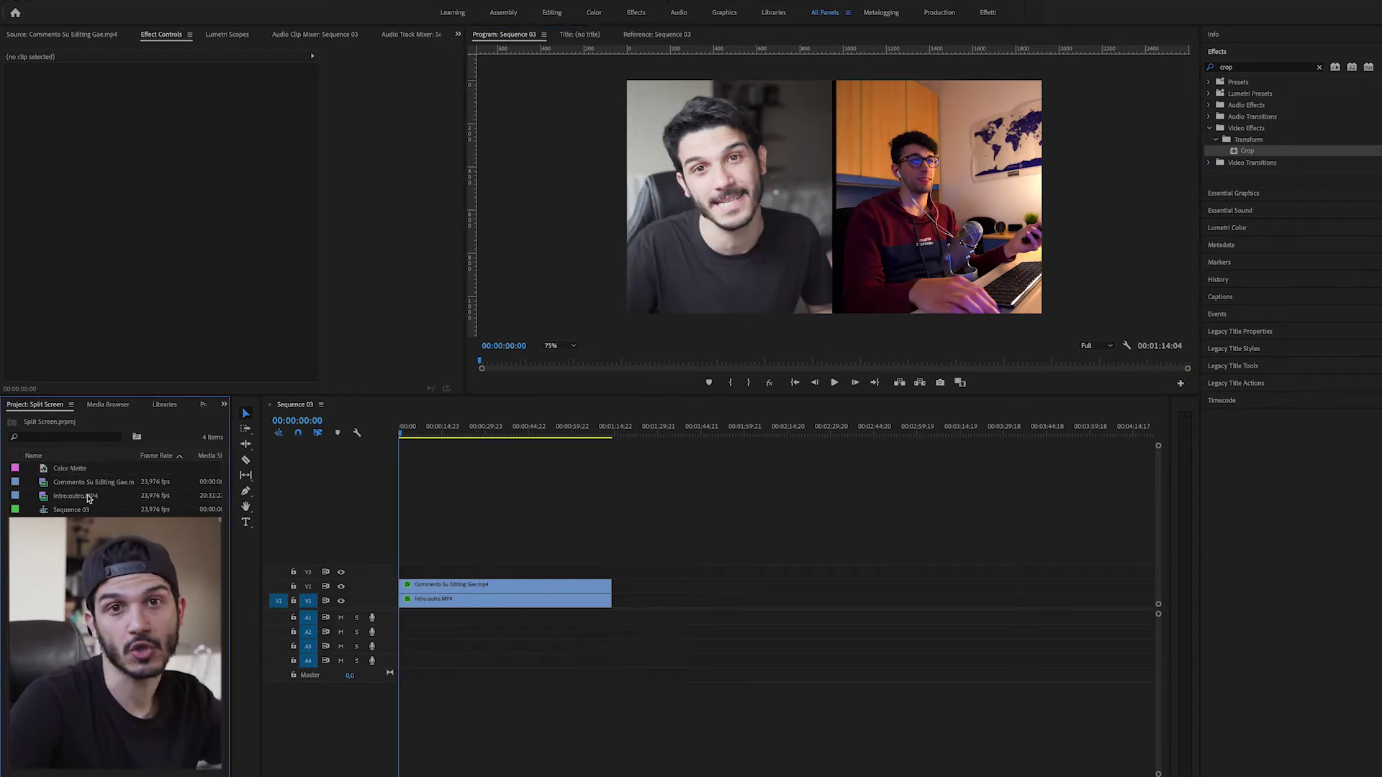
Mark a section of Commento Su Editing Gae.mp4 in the Source Monitor and drop it onto V3.
click(52, 482)
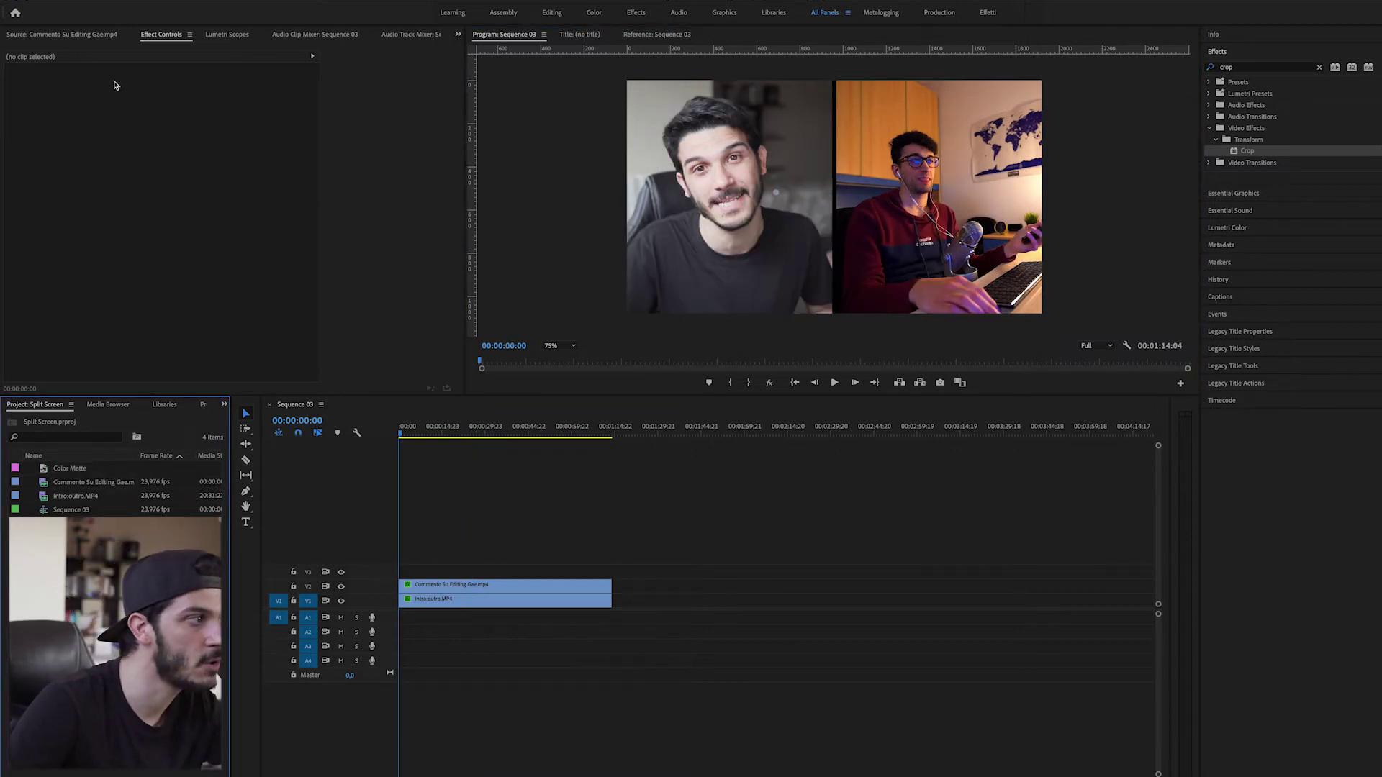
double_click(72, 482)
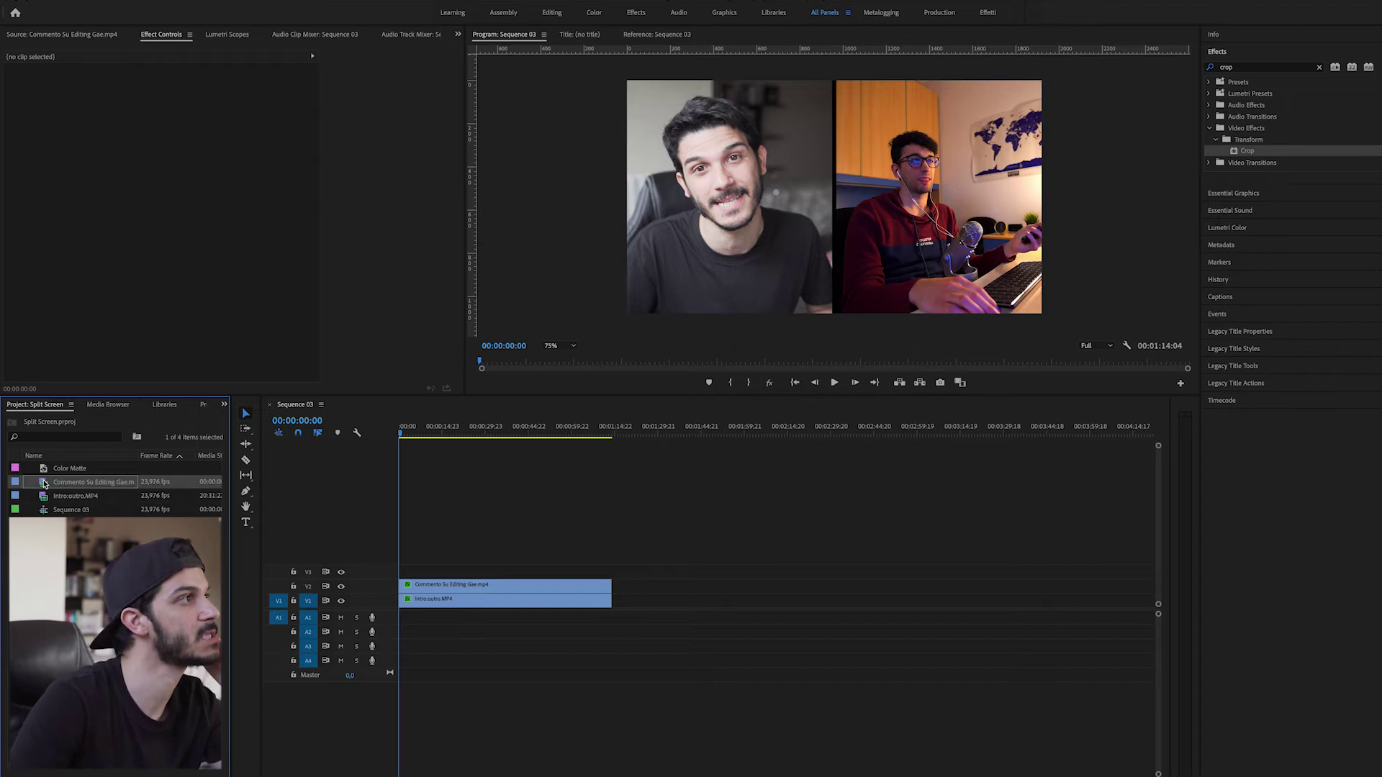
drag(173, 364, 190, 363)
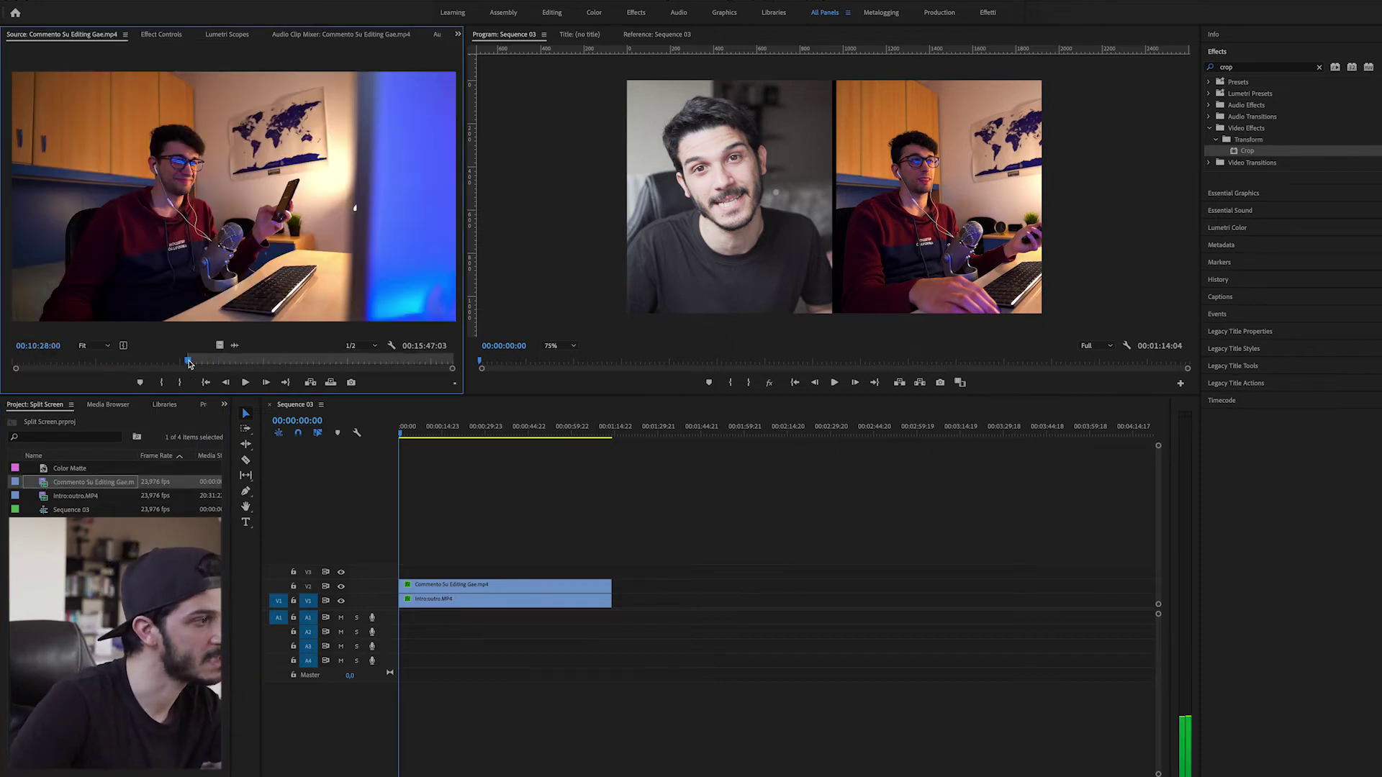
click(229, 362)
key(o)
mouse_move(388, 495)
mouse_down()
mouse_move(760, 573)
mouse_move(611, 576)
mouse_up()
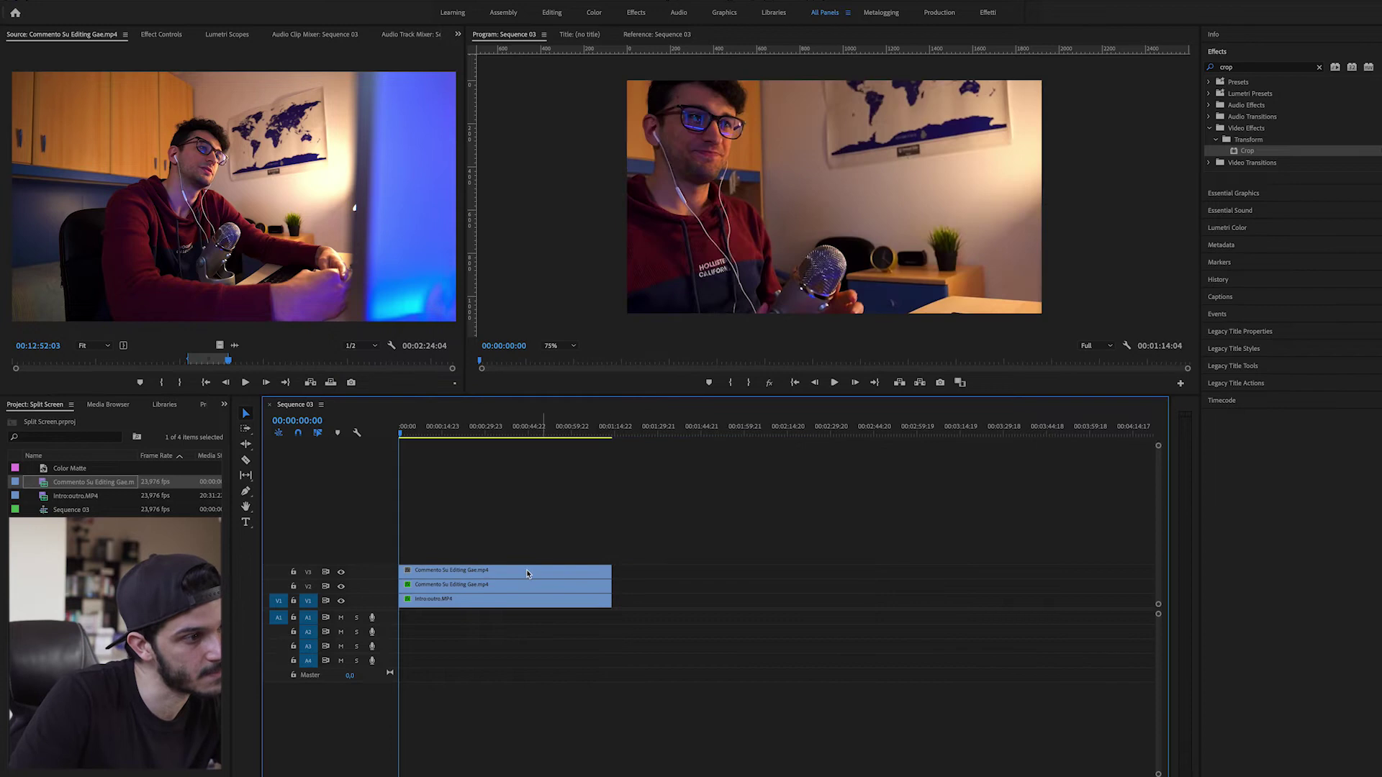
click(167, 33)
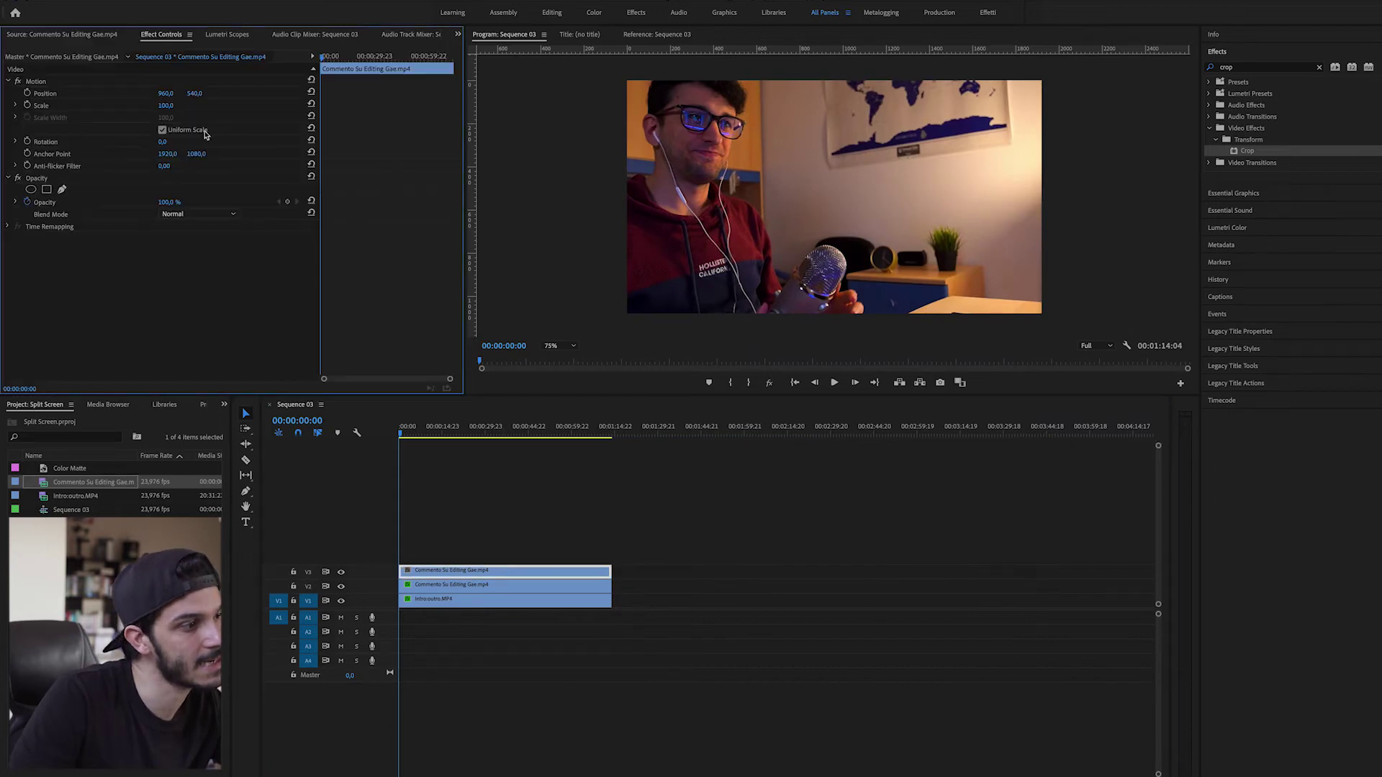
Scale the V3 clip to 26% at Position 490, 801 and add a mid-height horizontal guide.
drag(165, 105, 110, 105)
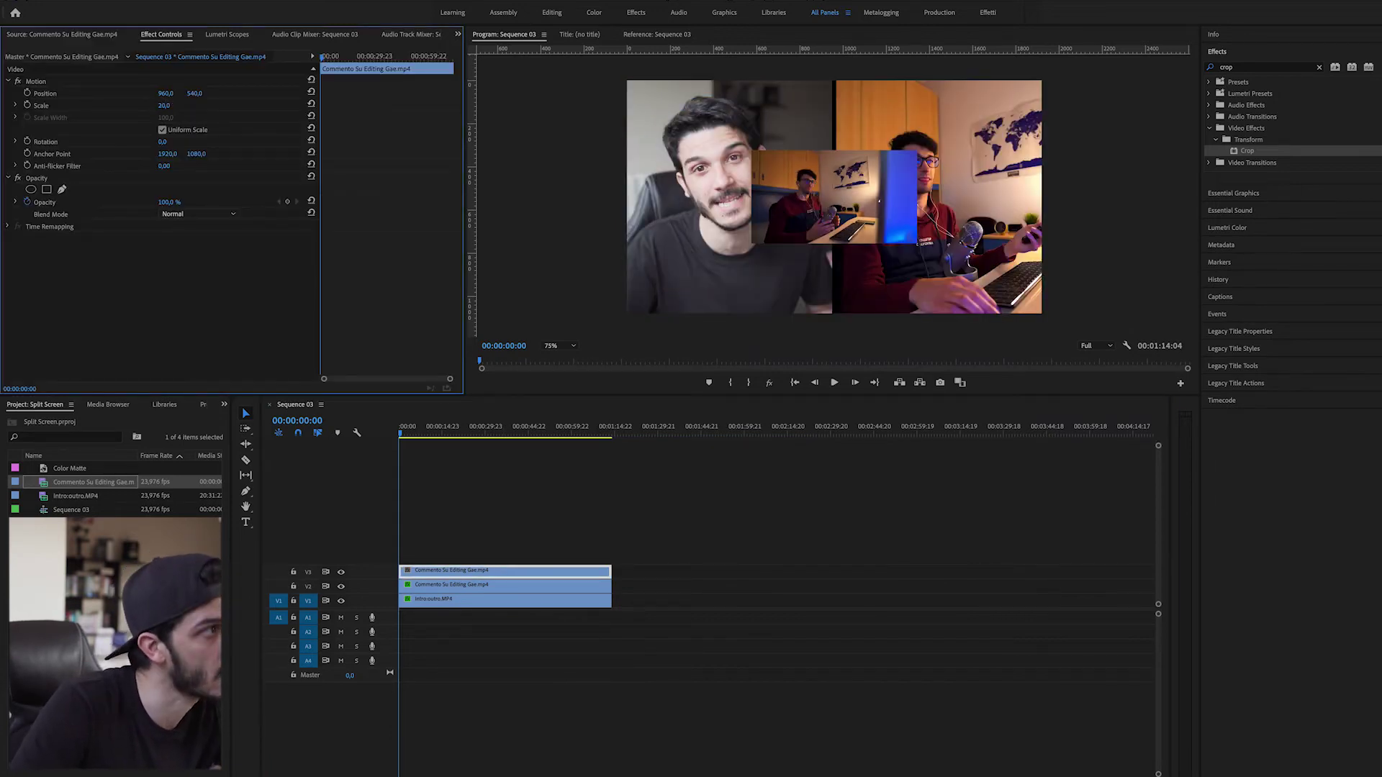
drag(888, 202, 892, 258)
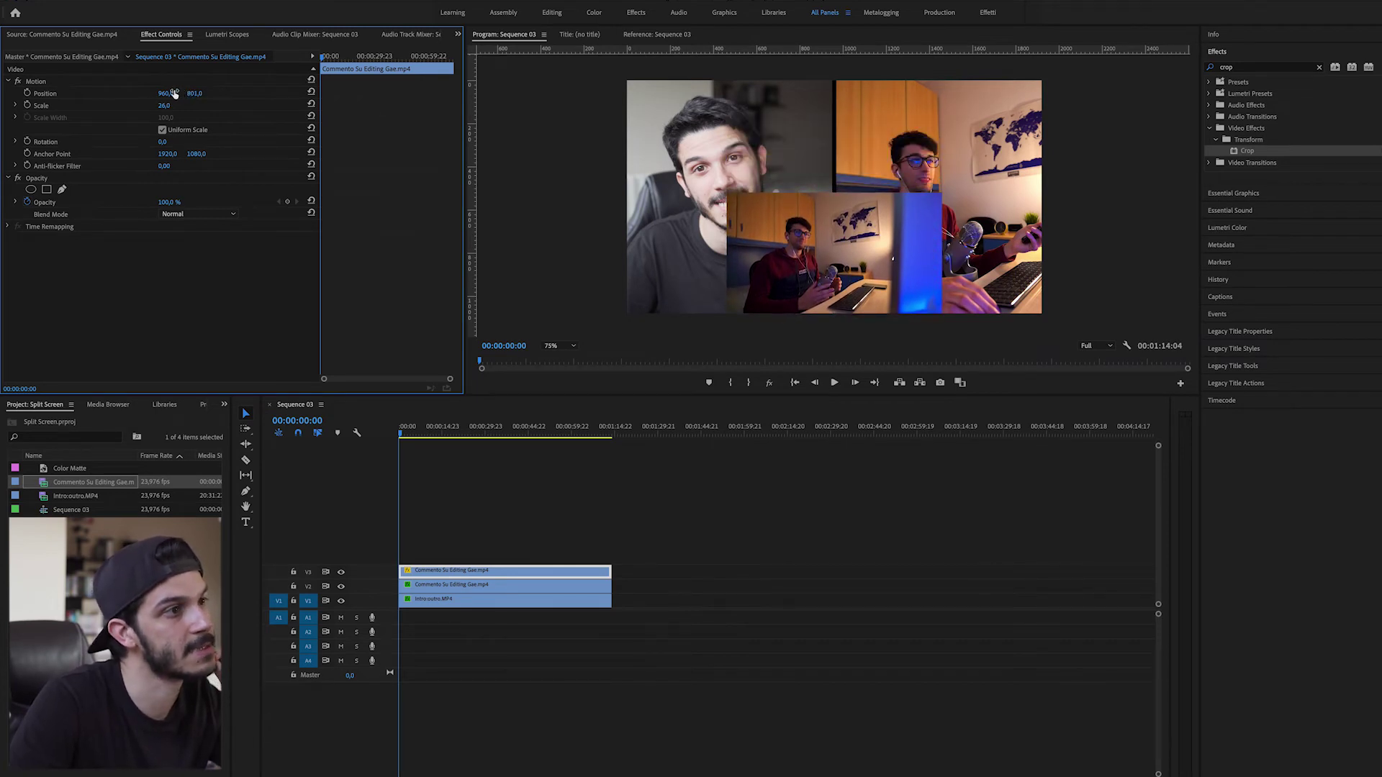
drag(180, 93, 130, 94)
drag(549, 49, 553, 196)
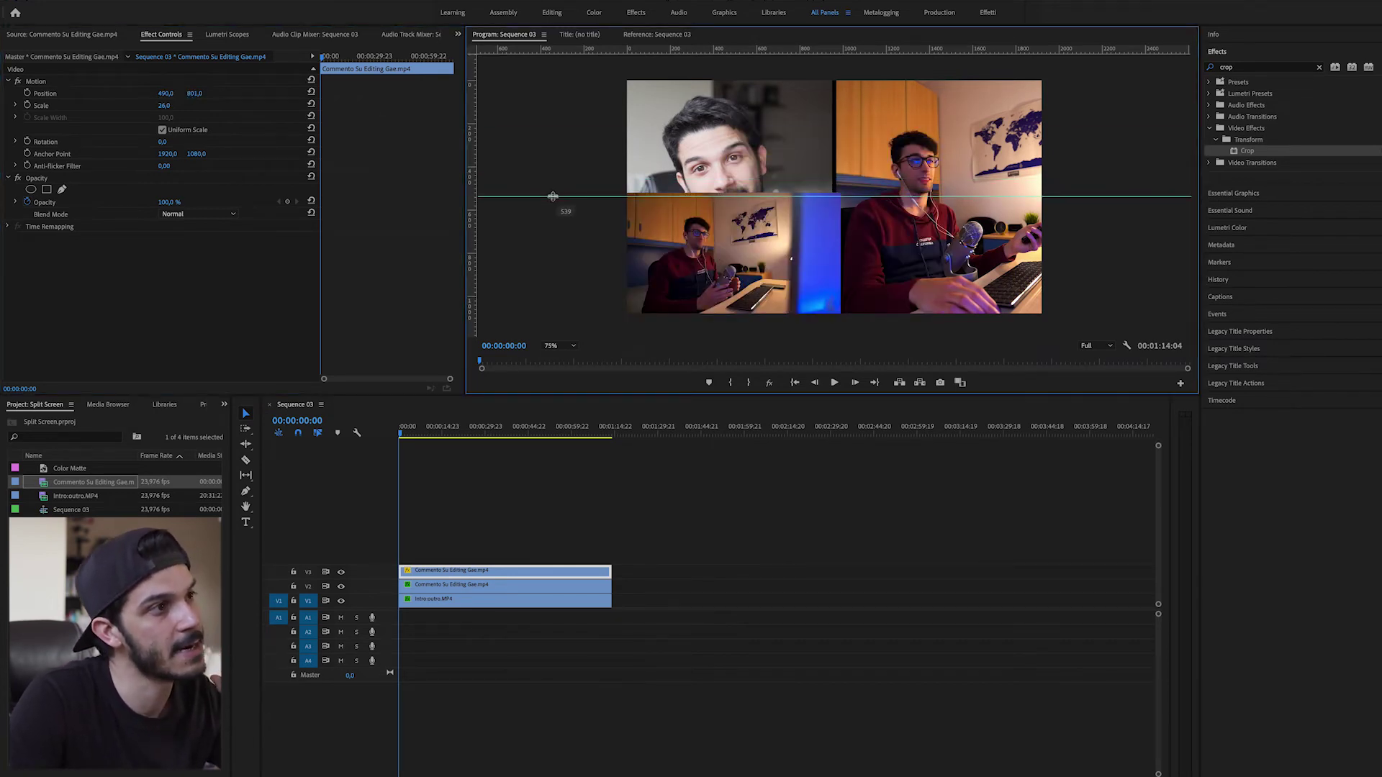
drag(552, 196, 554, 196)
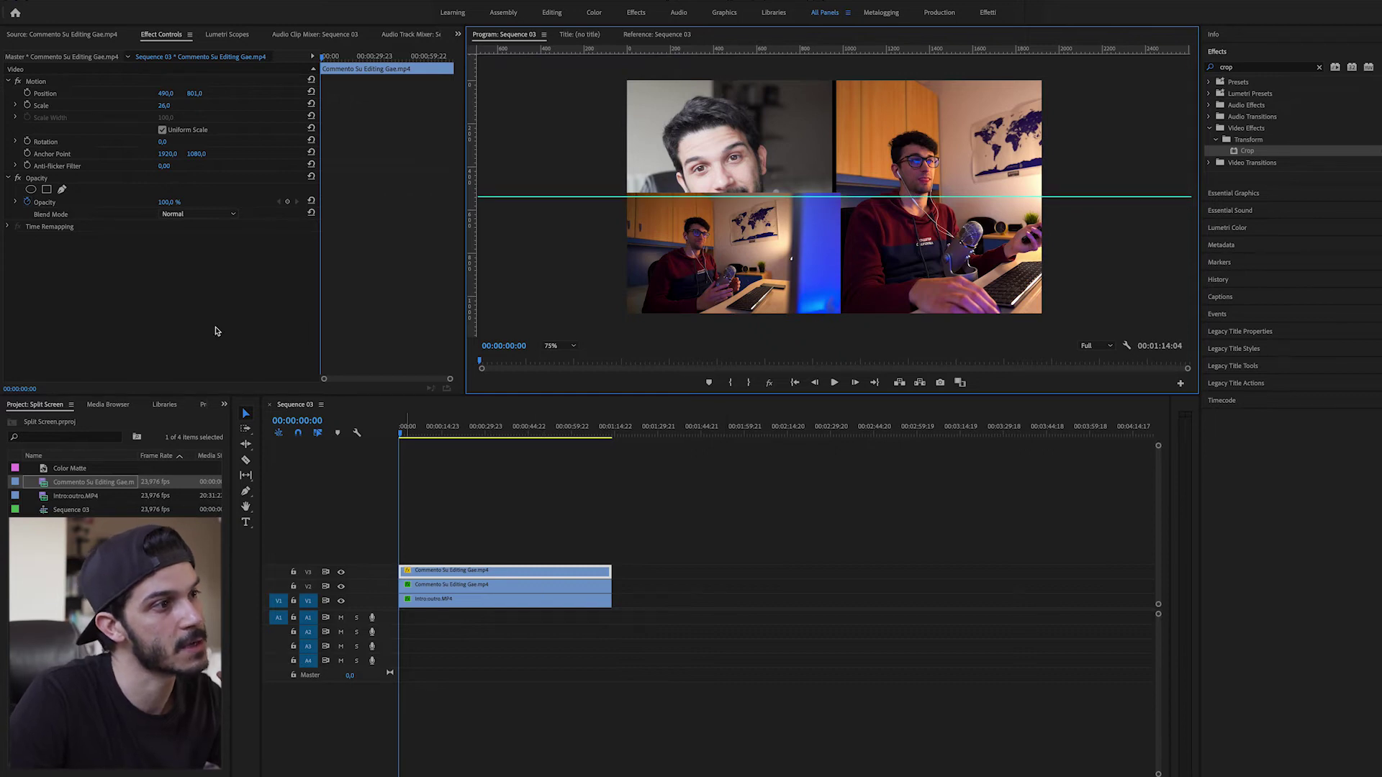
Apply Crop to the V3 clip and trim its top and right edges to fit the quarter.
drag(1233, 152, 503, 571)
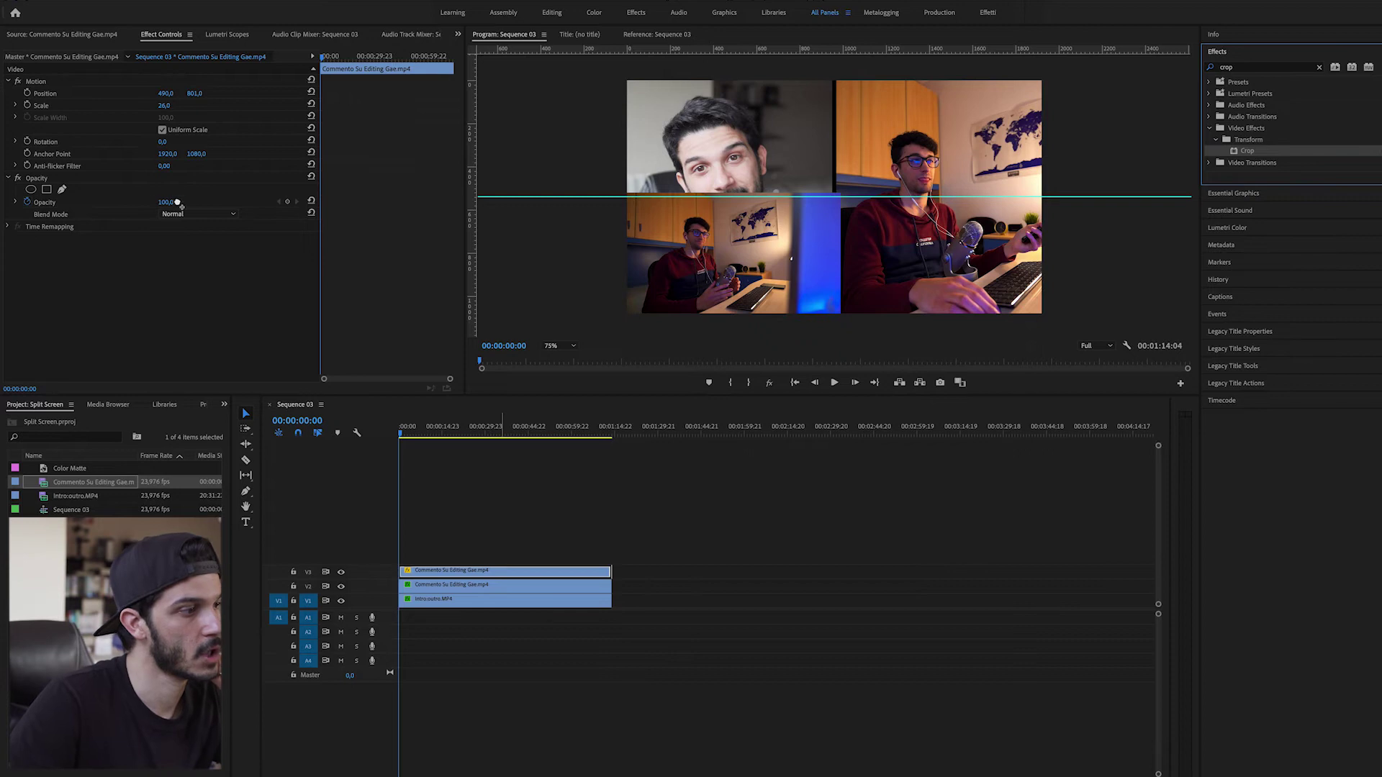
click(504, 571)
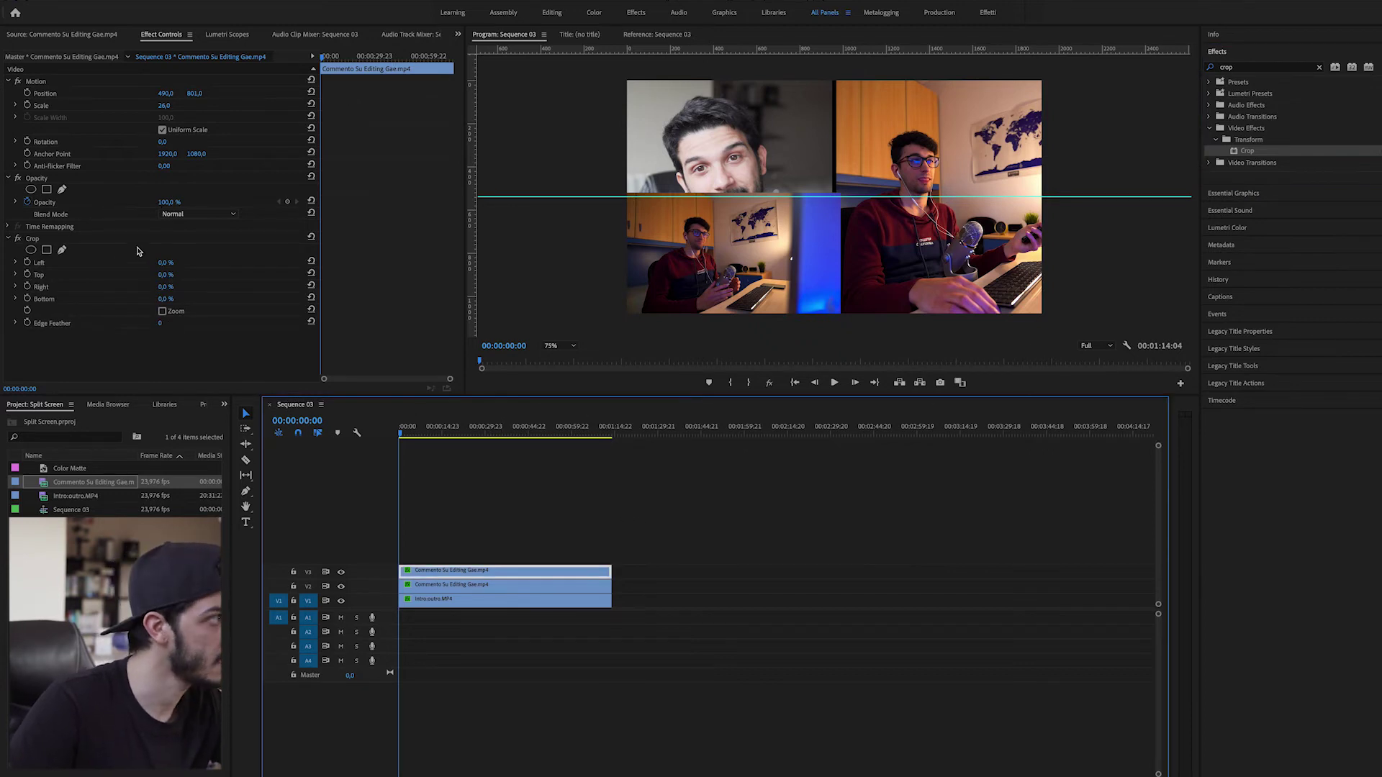
click(33, 238)
drag(732, 192, 731, 199)
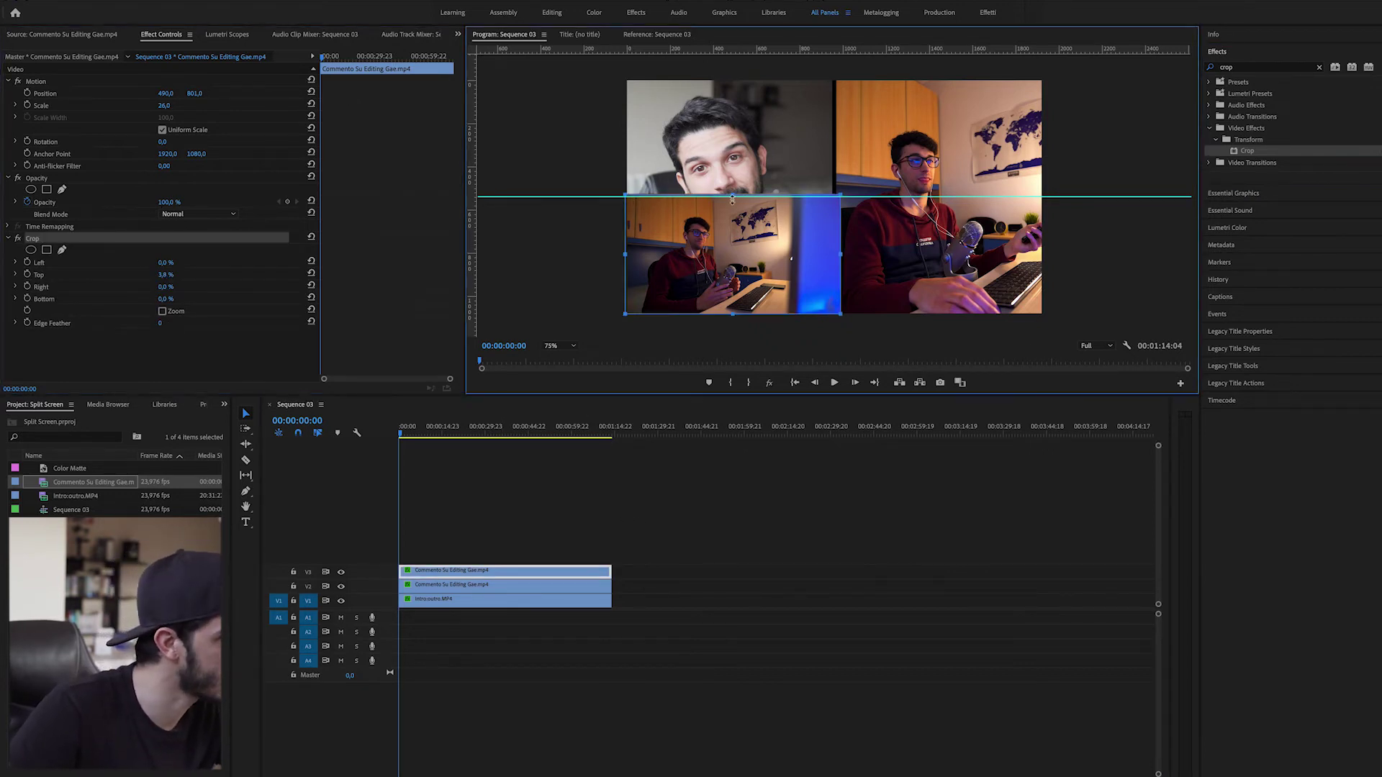
drag(842, 255, 831, 256)
click(812, 484)
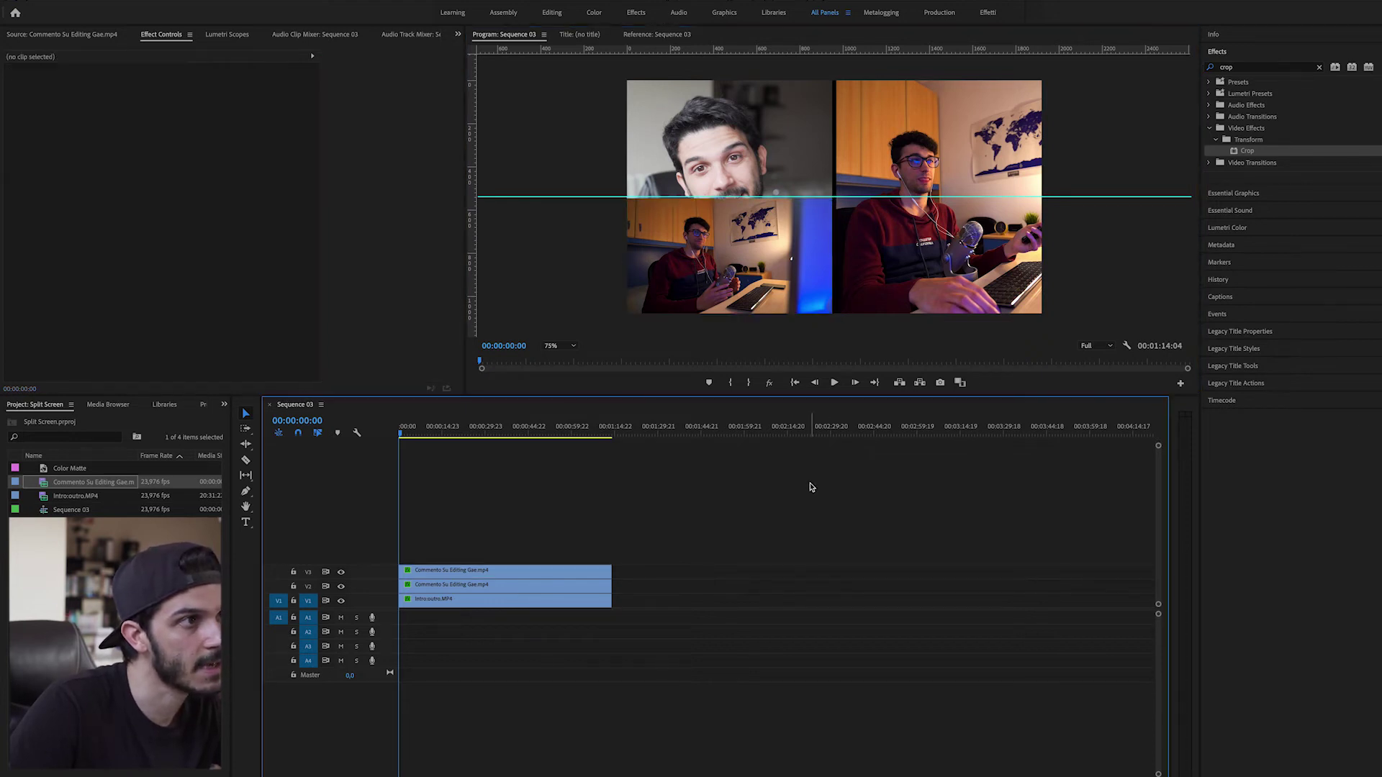
click(484, 601)
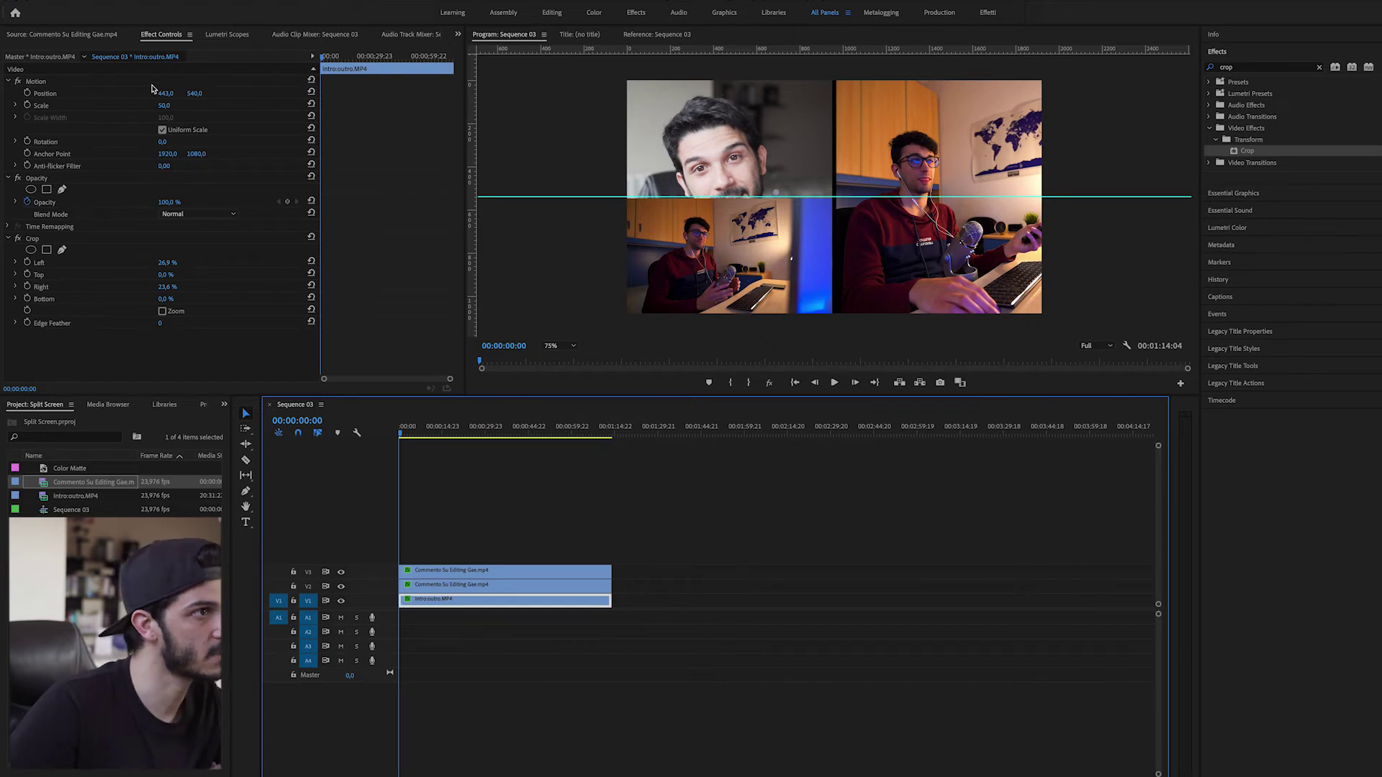
Move the V1 intro-outro clip to Y 405 and crop its bottom up to the guide.
drag(167, 94, 205, 97)
click(32, 238)
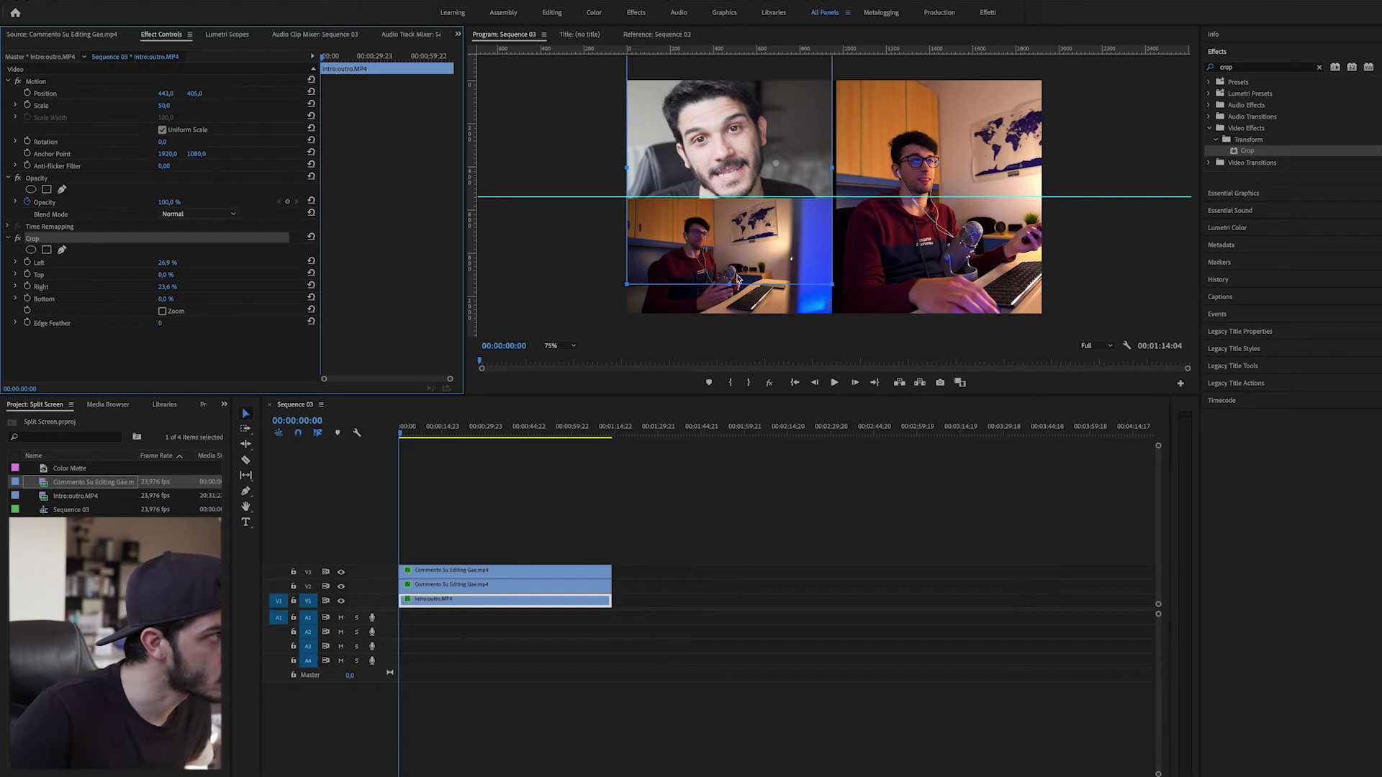
drag(730, 284, 731, 265)
drag(741, 207, 743, 197)
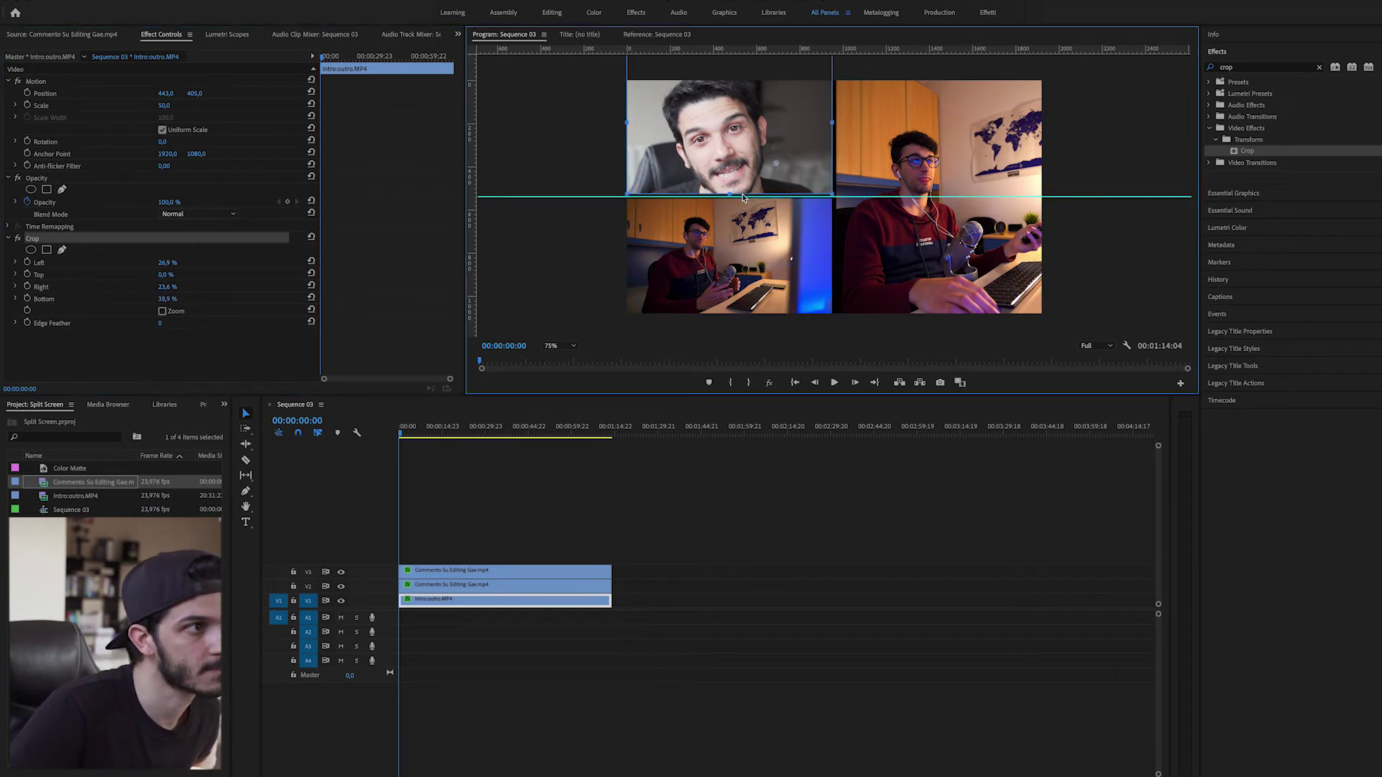
click(811, 461)
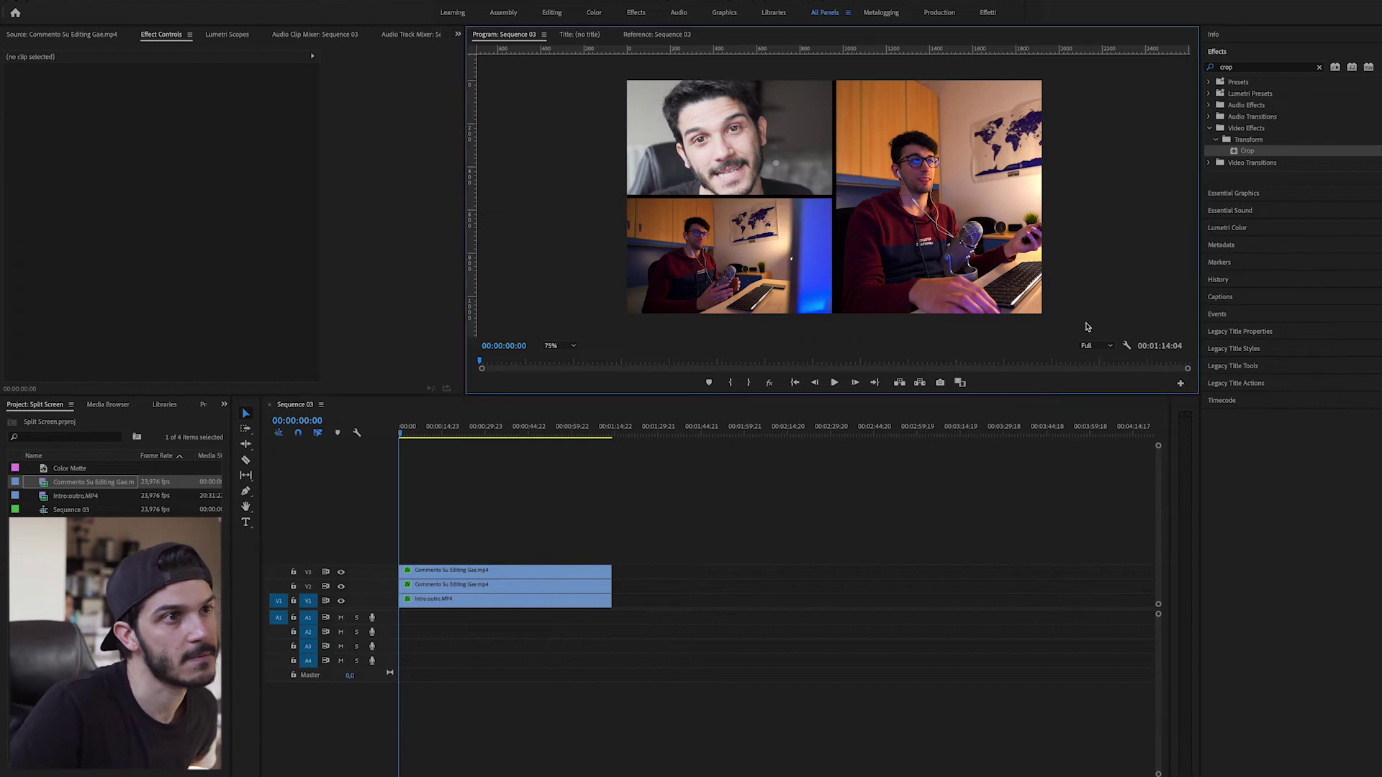
click(729, 259)
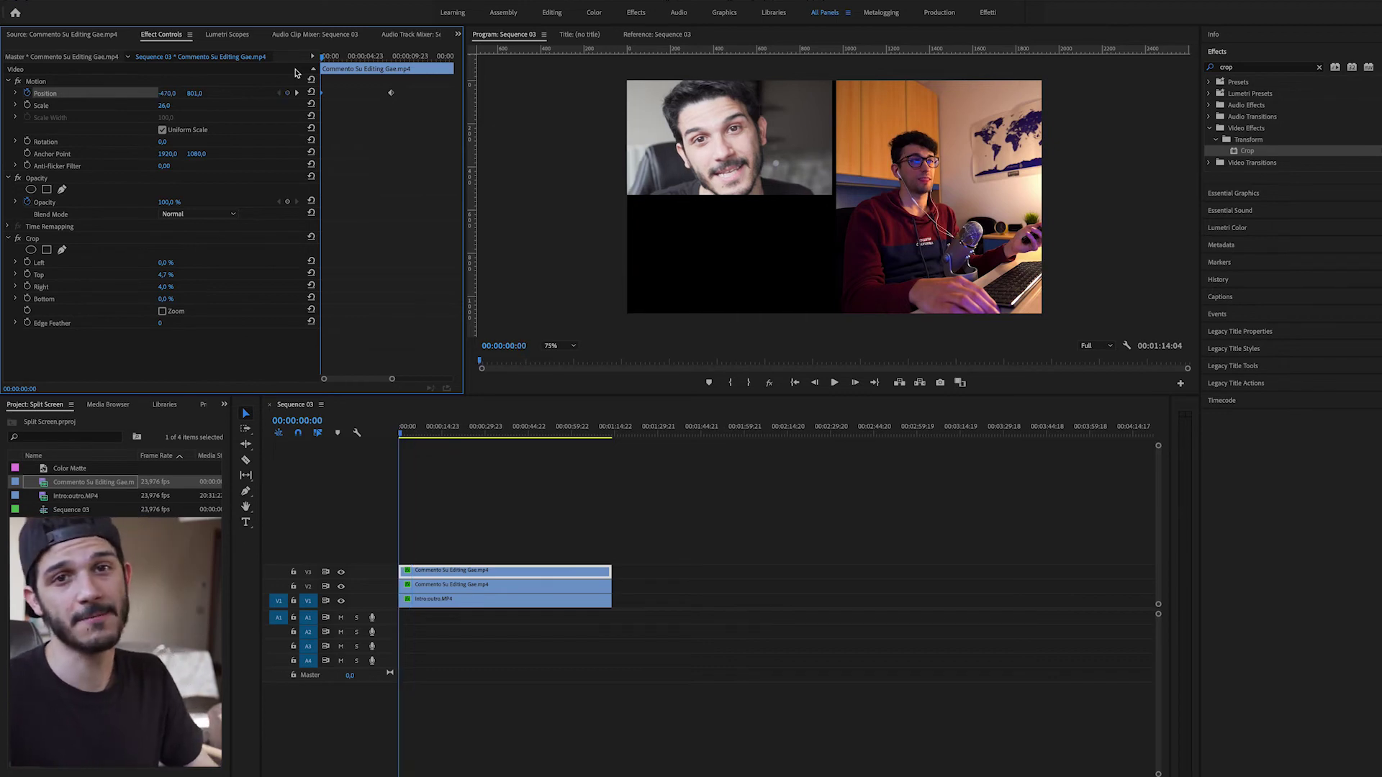
Drag the inset's second Position keyframe slightly earlier and preview the slide-in.
key(Home)
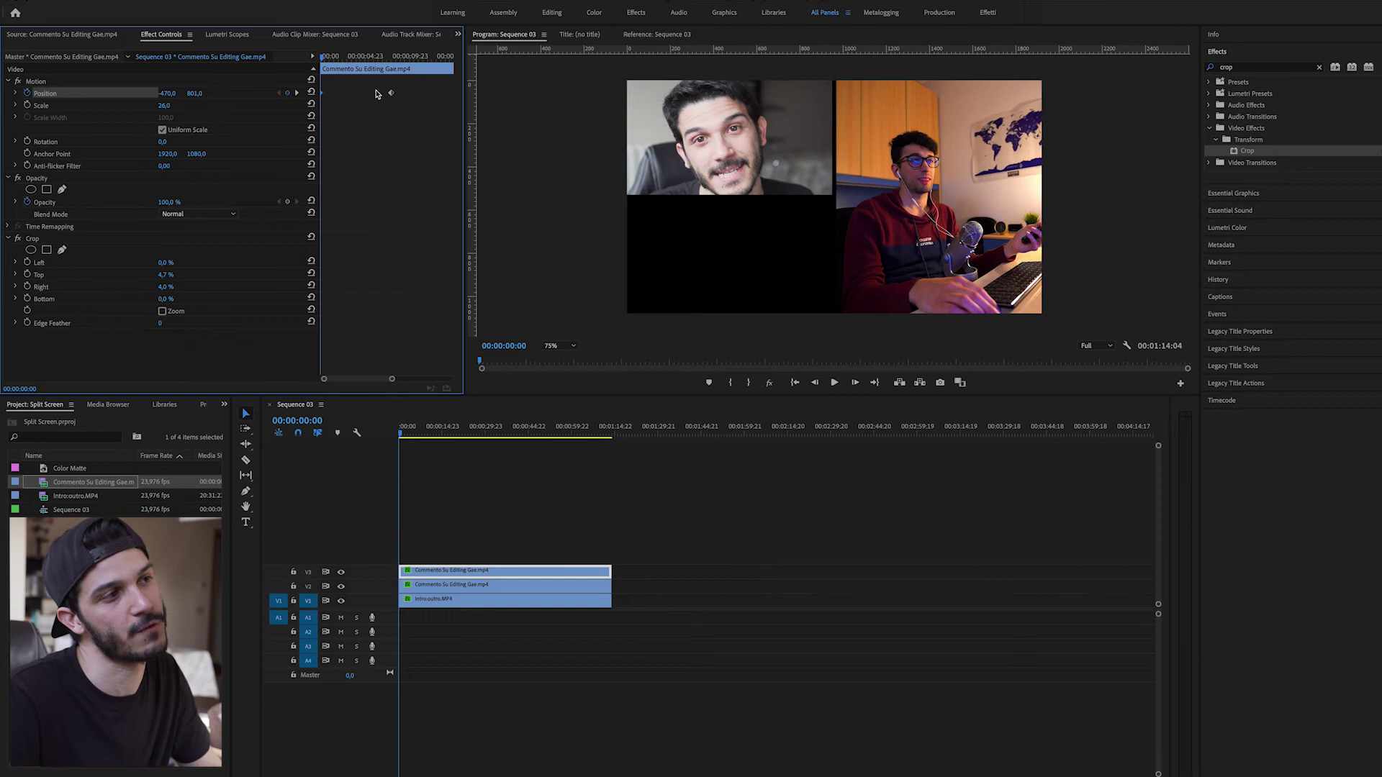
drag(382, 56, 411, 57)
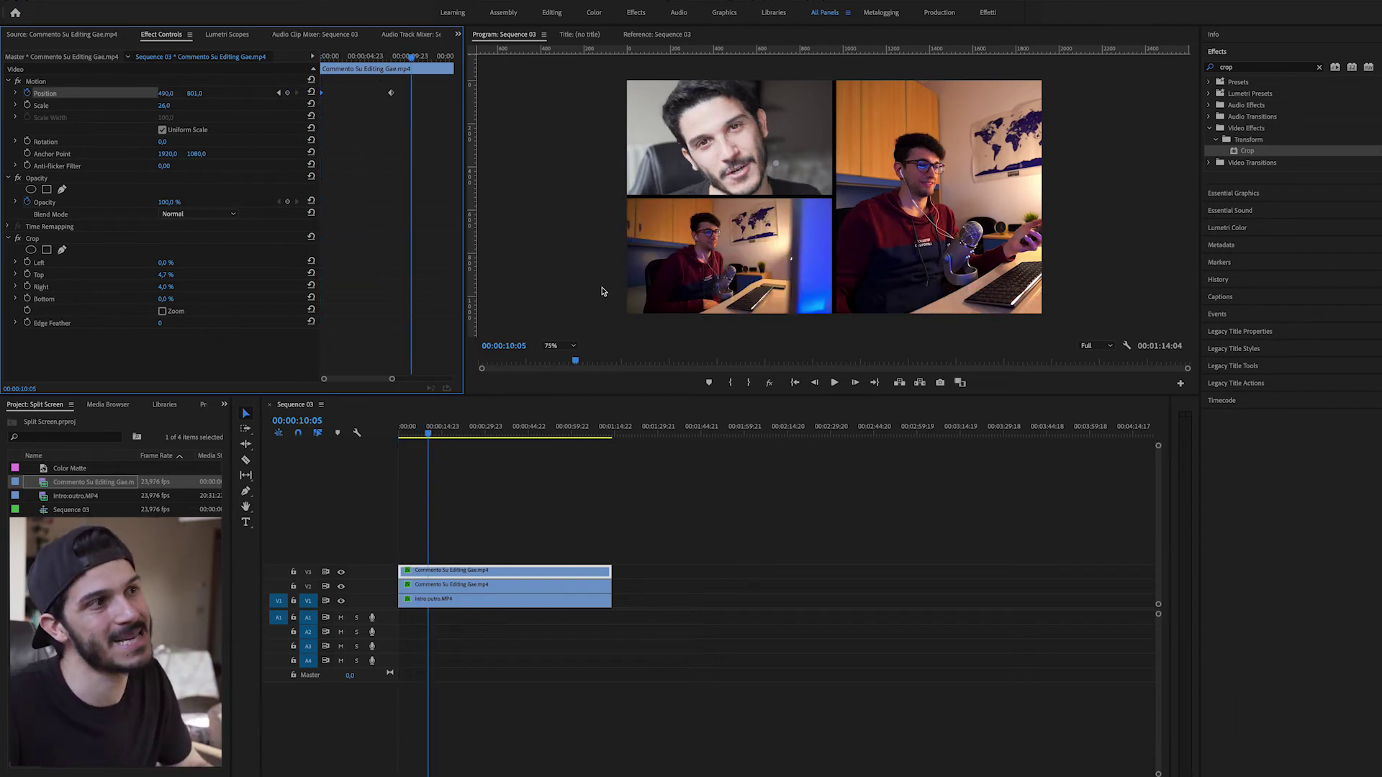
key(Home)
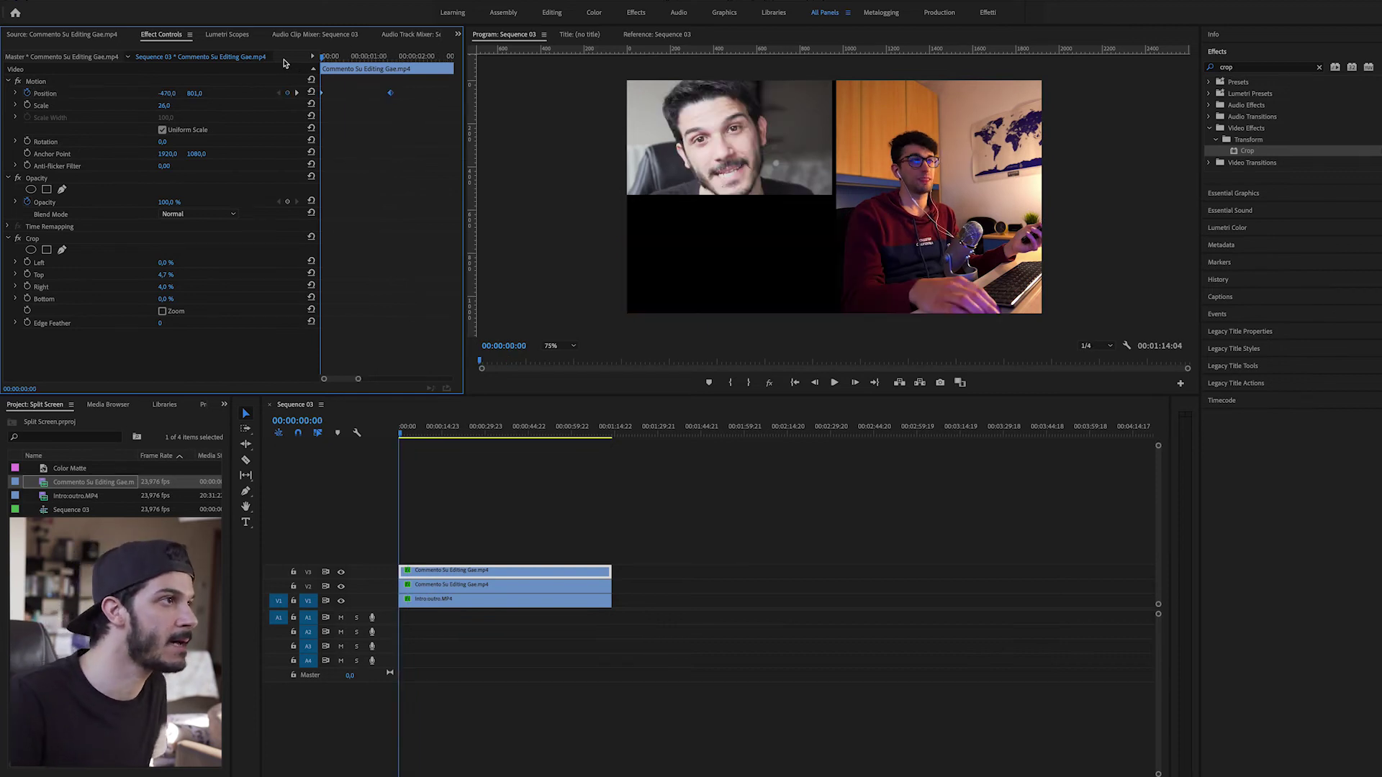
drag(390, 93, 348, 93)
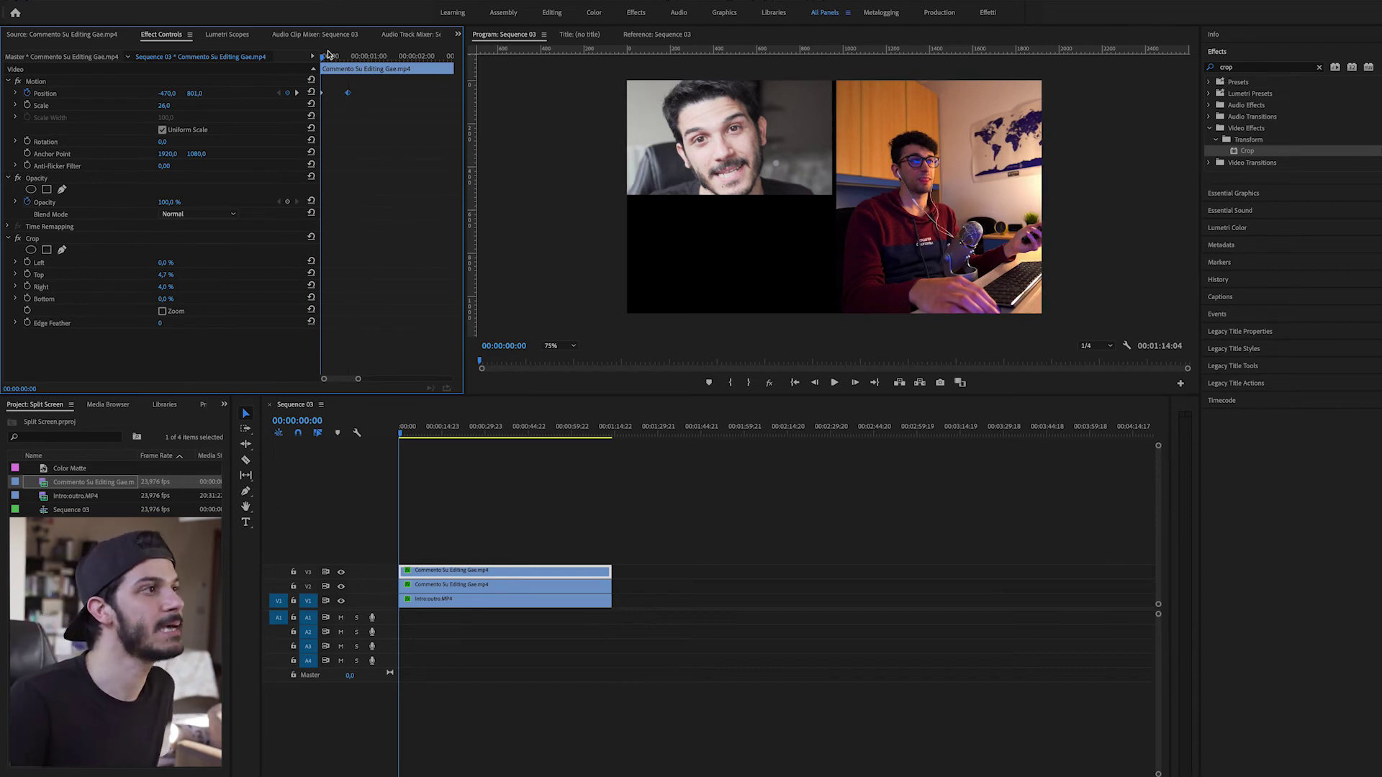
key(space)
key(space)
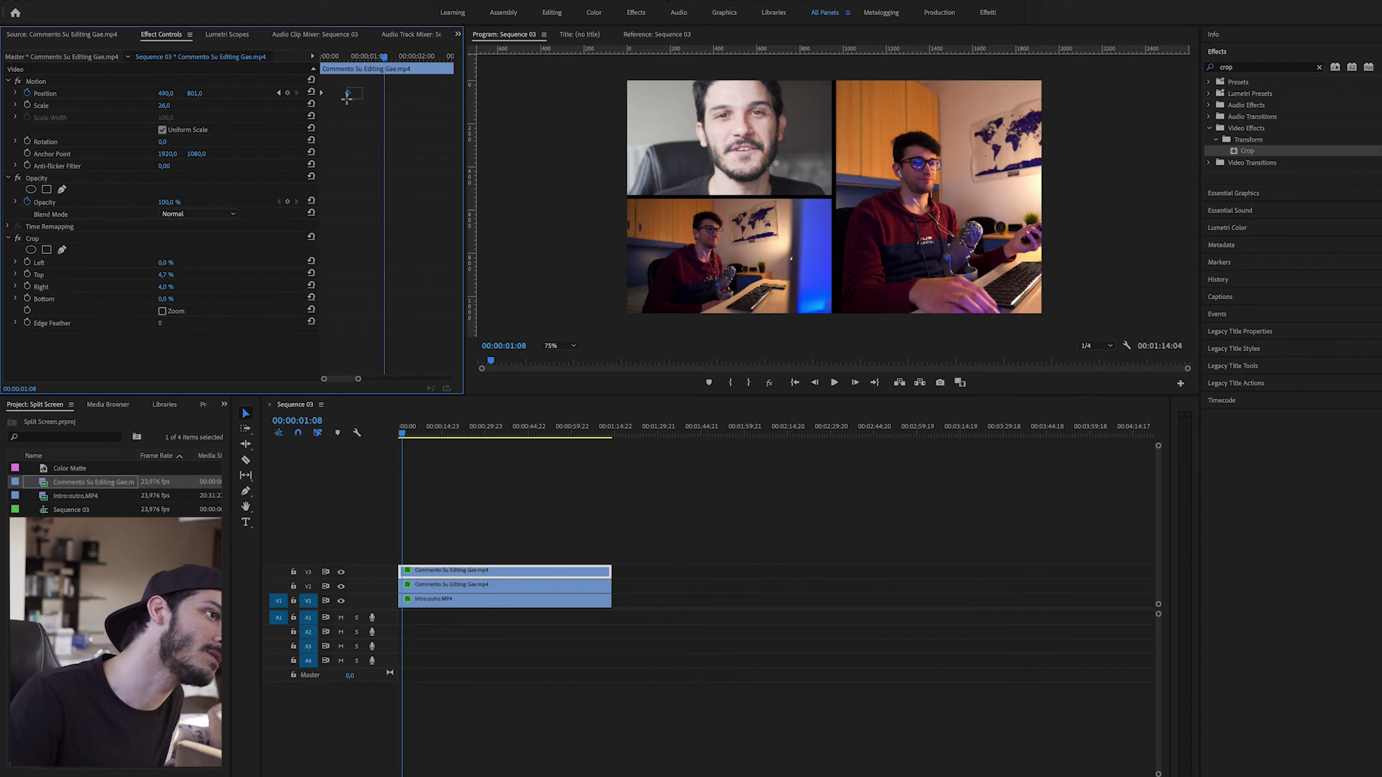
Apply Ease In and Ease Out temporal interpolation to the Position keyframe and replay from the start.
right_click(347, 94)
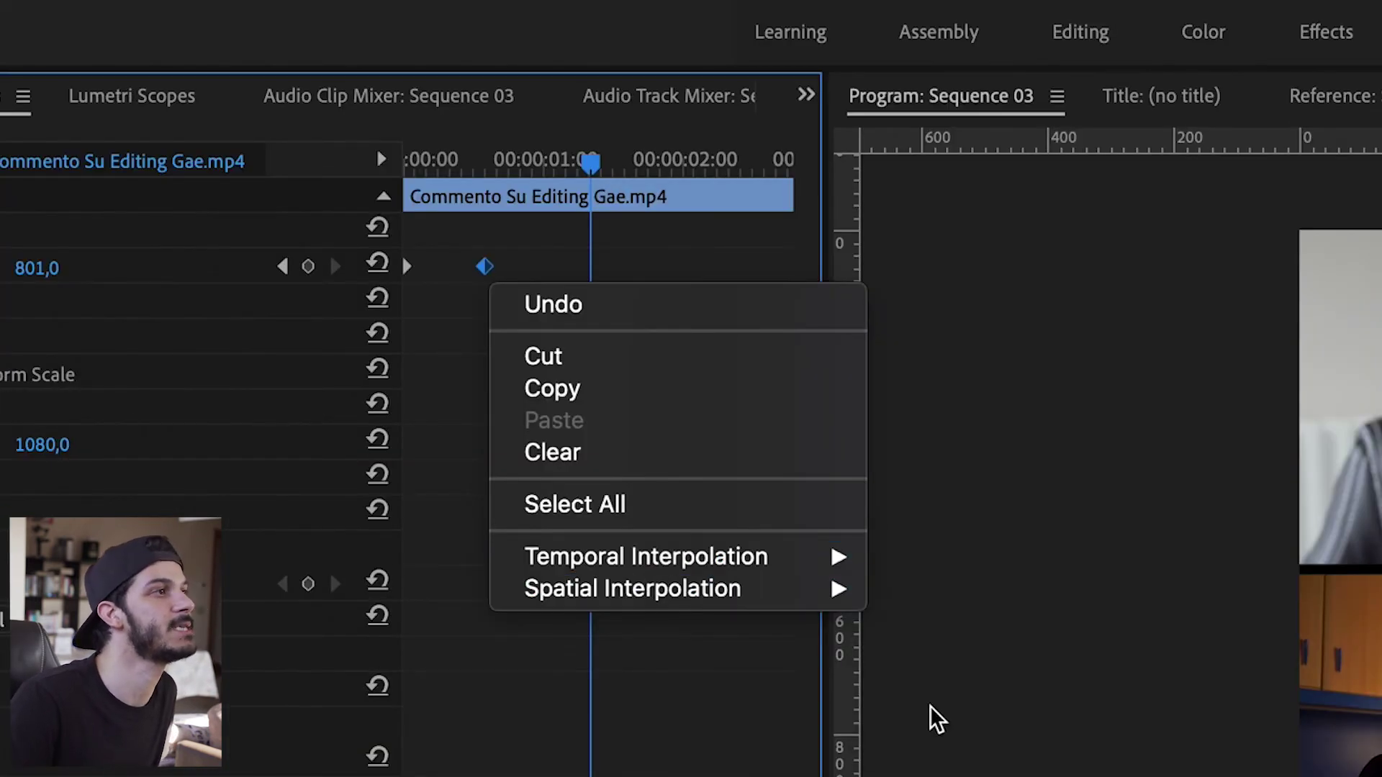
mouse_move(827, 568)
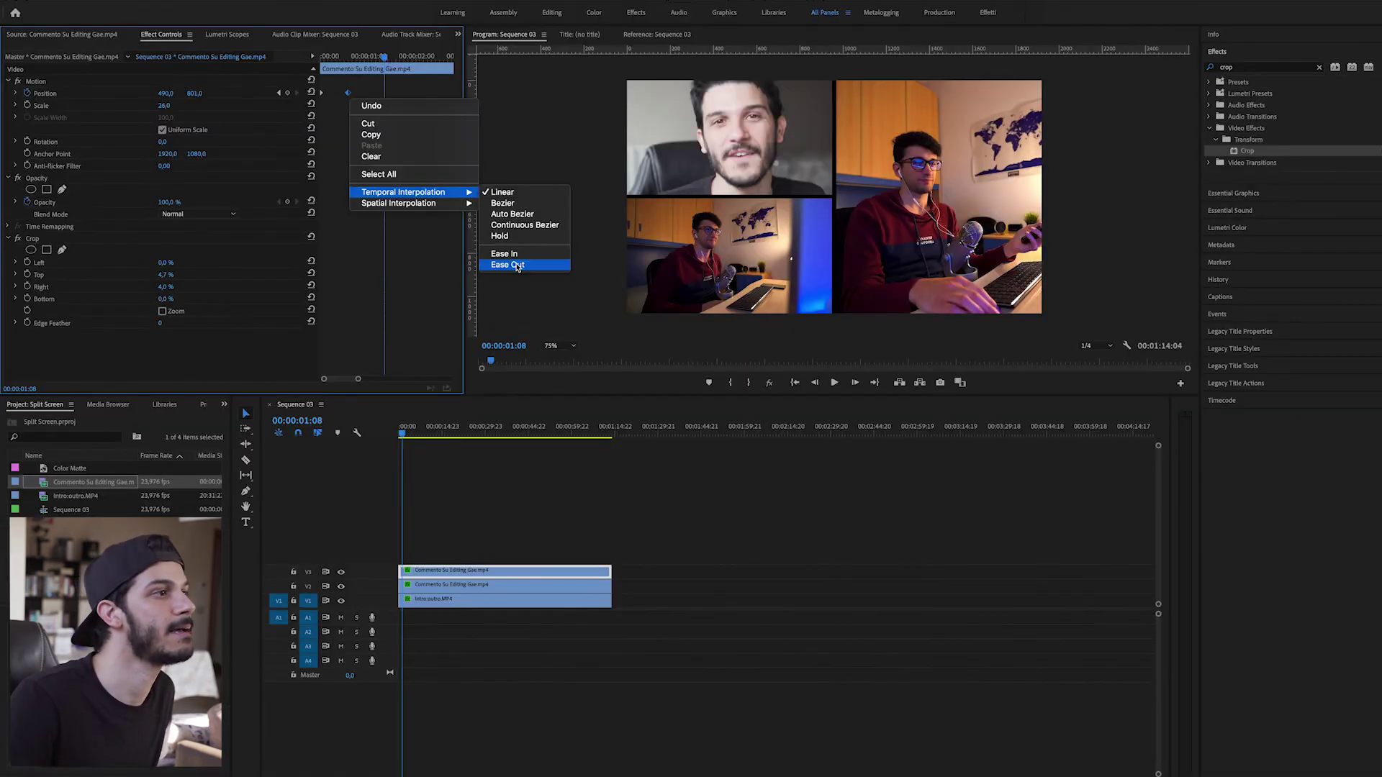
click(514, 257)
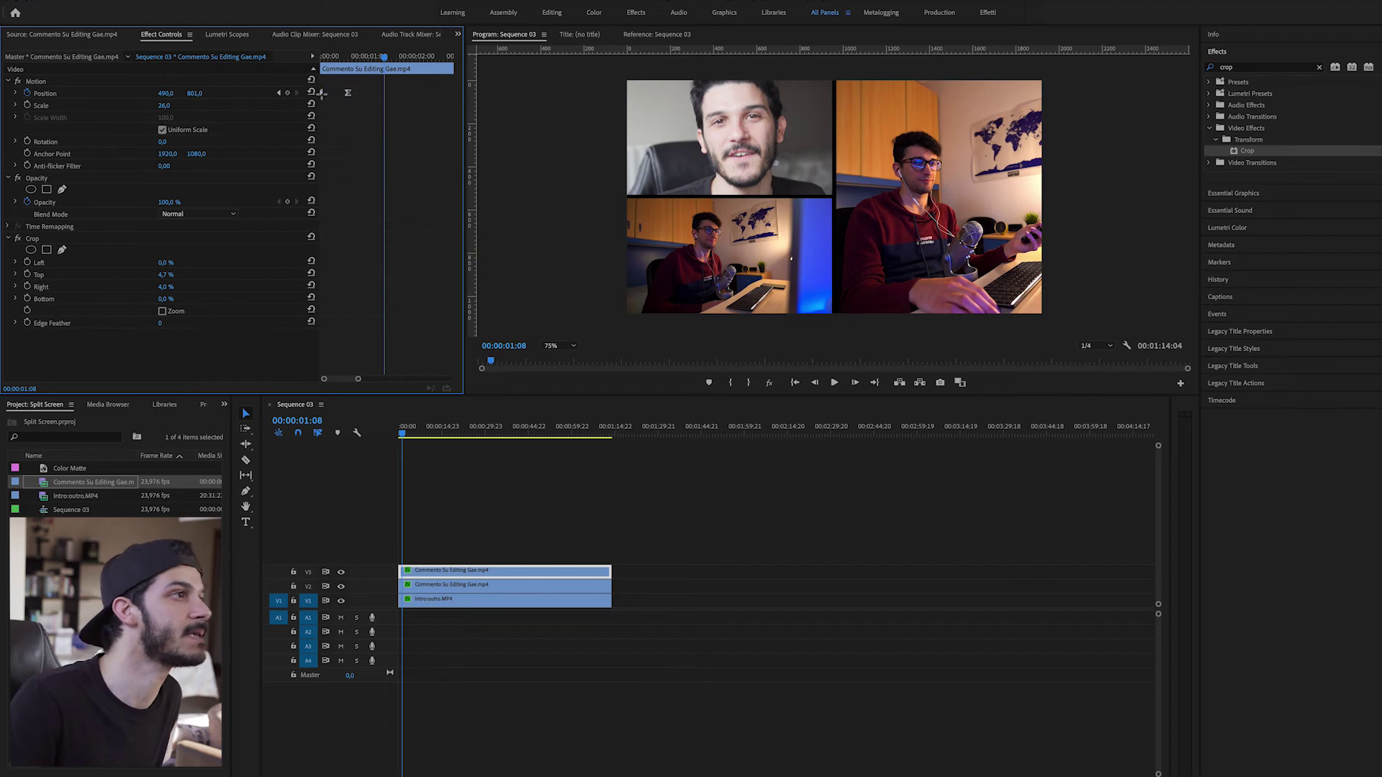
right_click(323, 96)
mouse_move(399, 196)
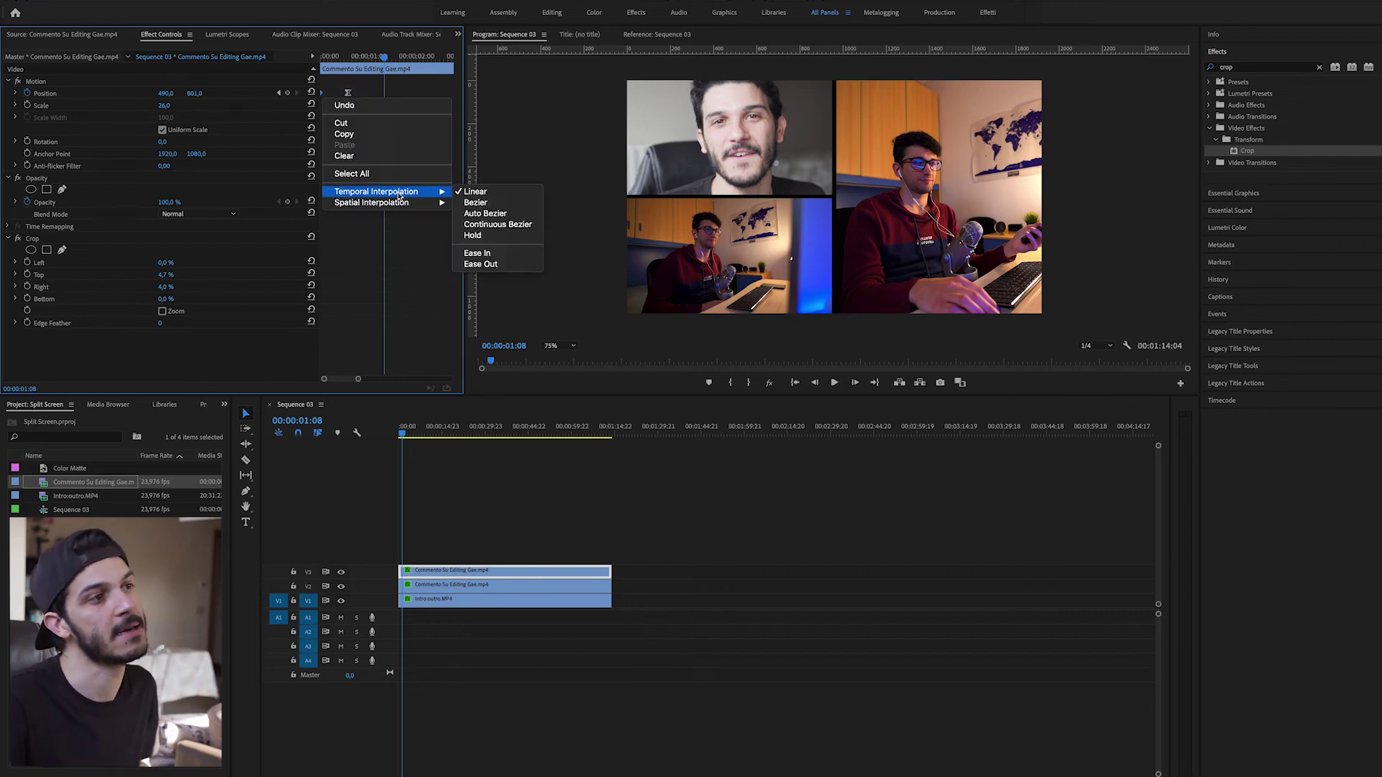
click(480, 265)
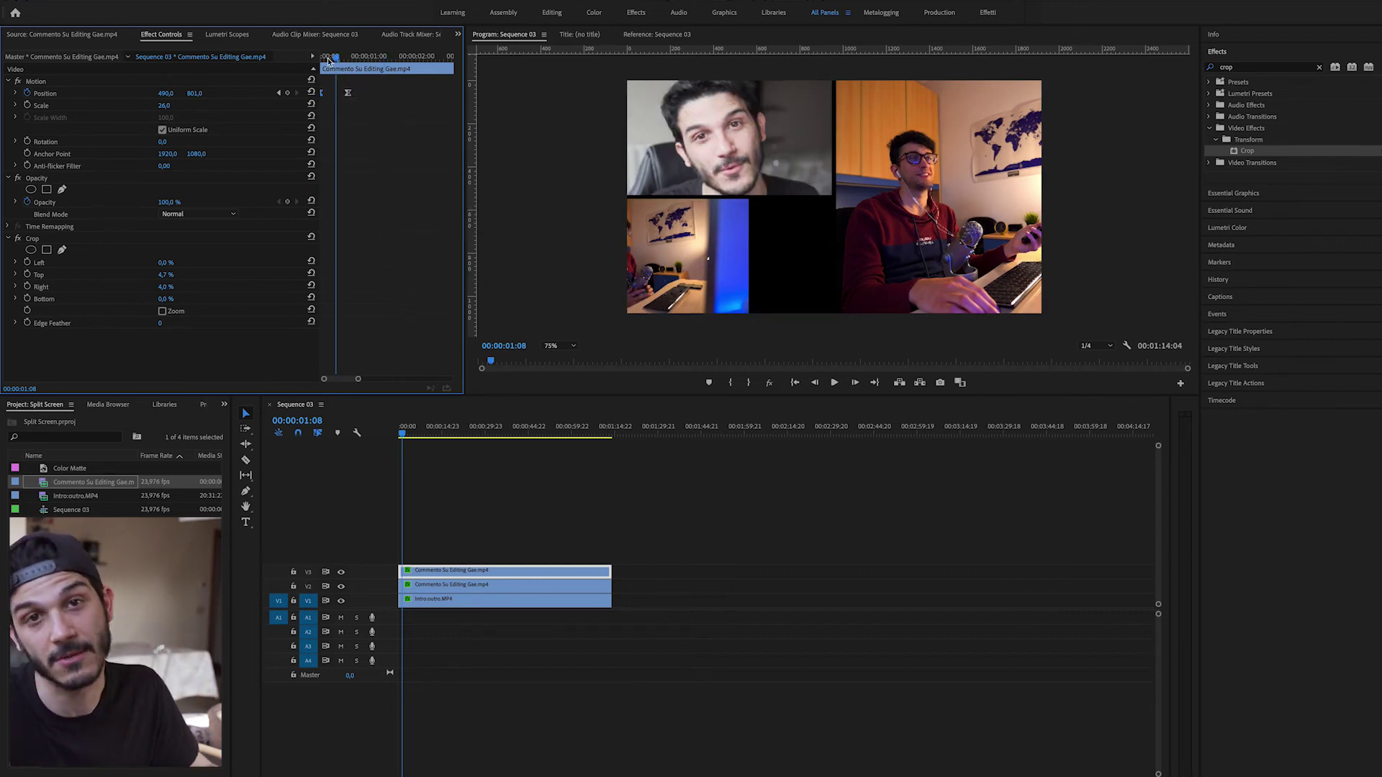
key(Home)
key(space)
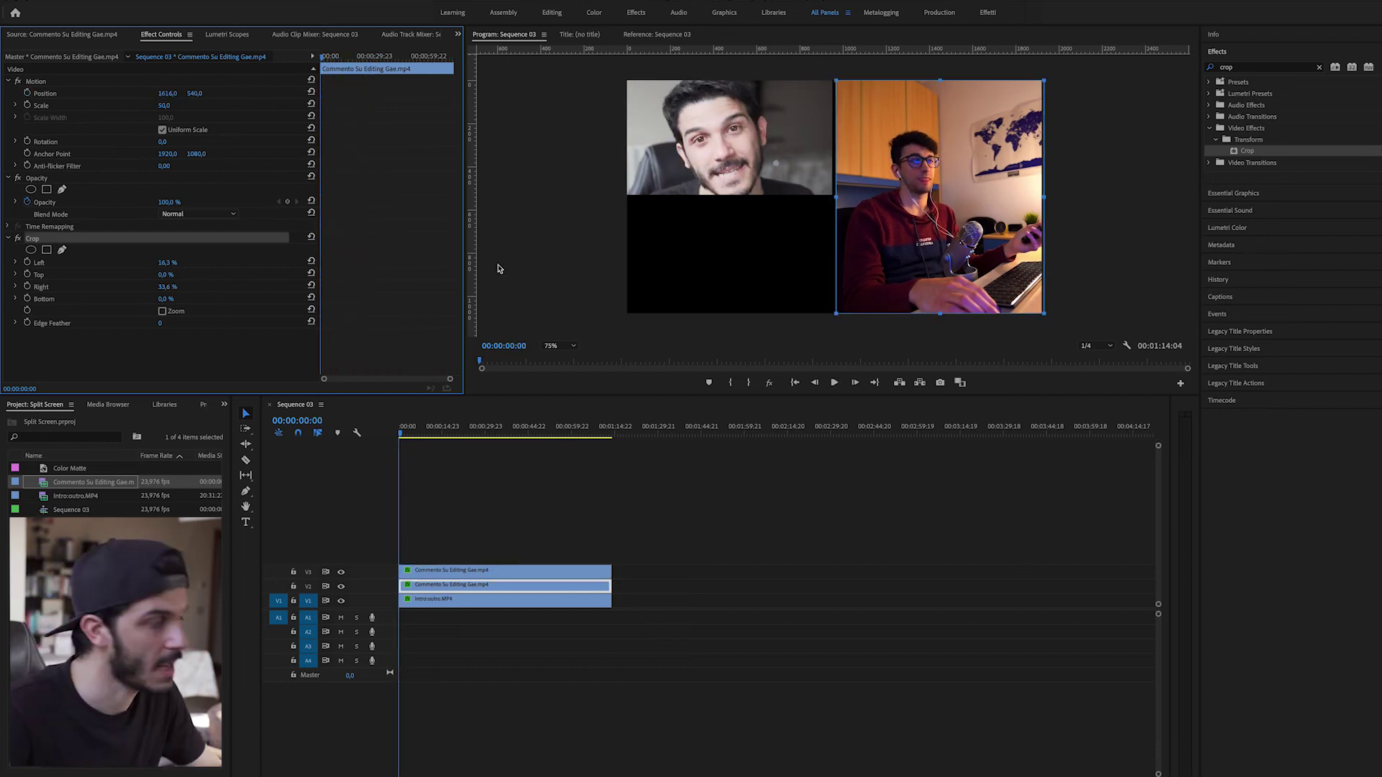
Set the intro clip's Position Y to 540 and move the playhead to 00:00:00:14.
click(535, 604)
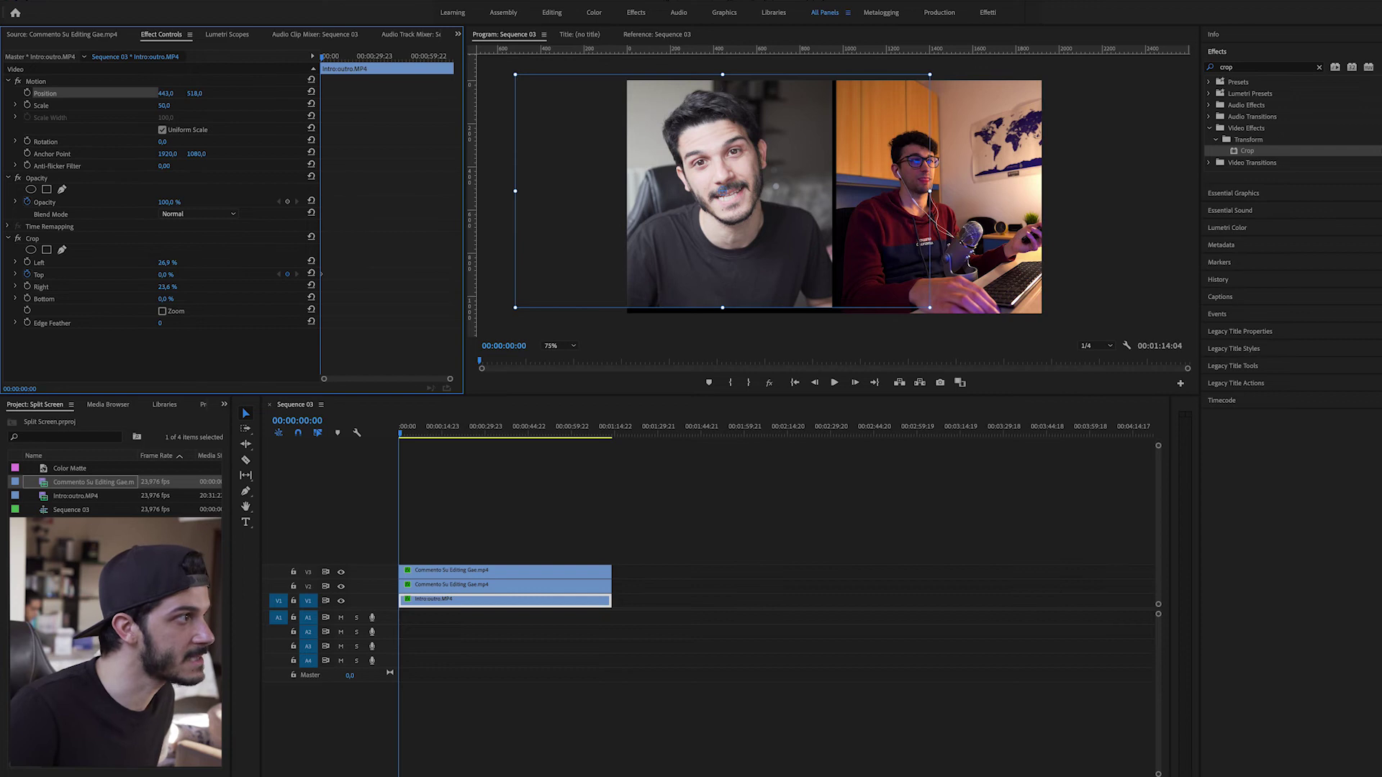
drag(193, 93, 210, 93)
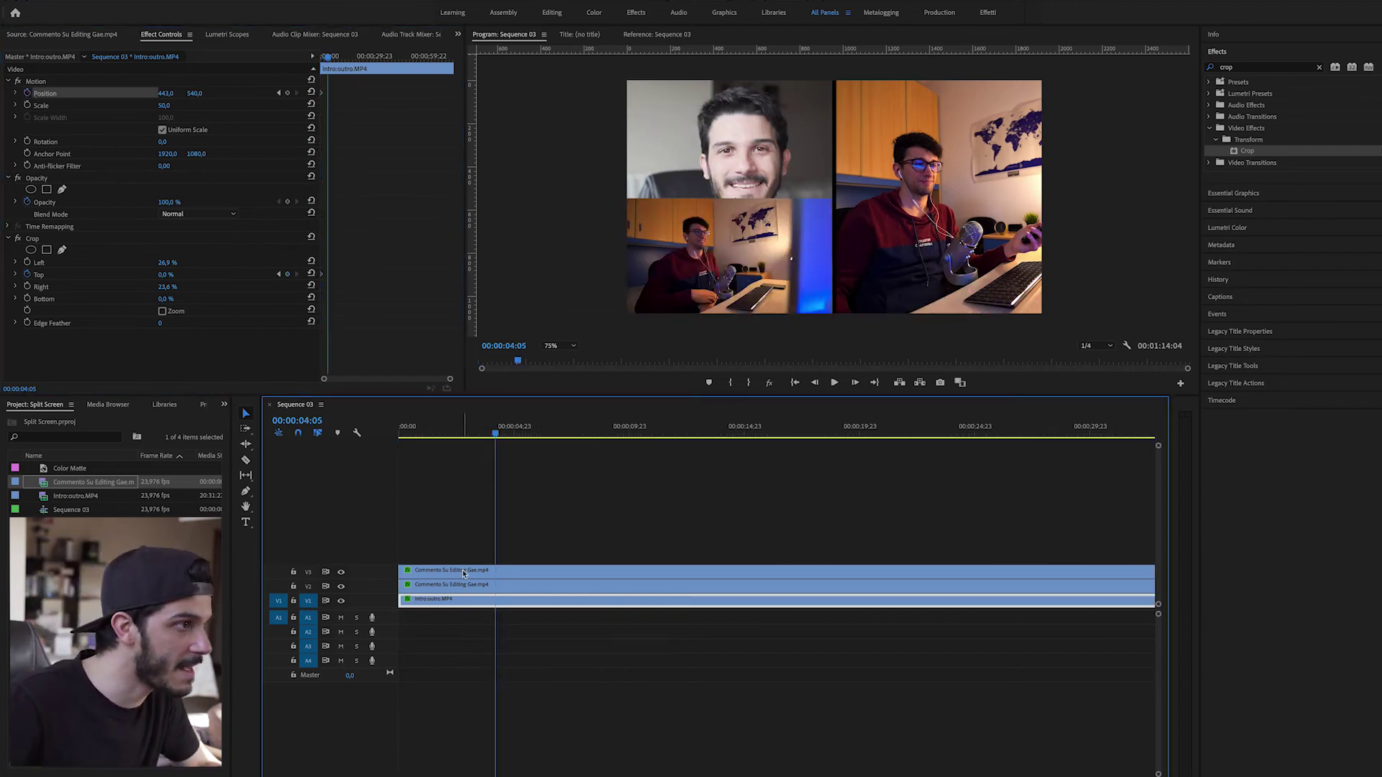
click(464, 573)
drag(462, 432, 455, 433)
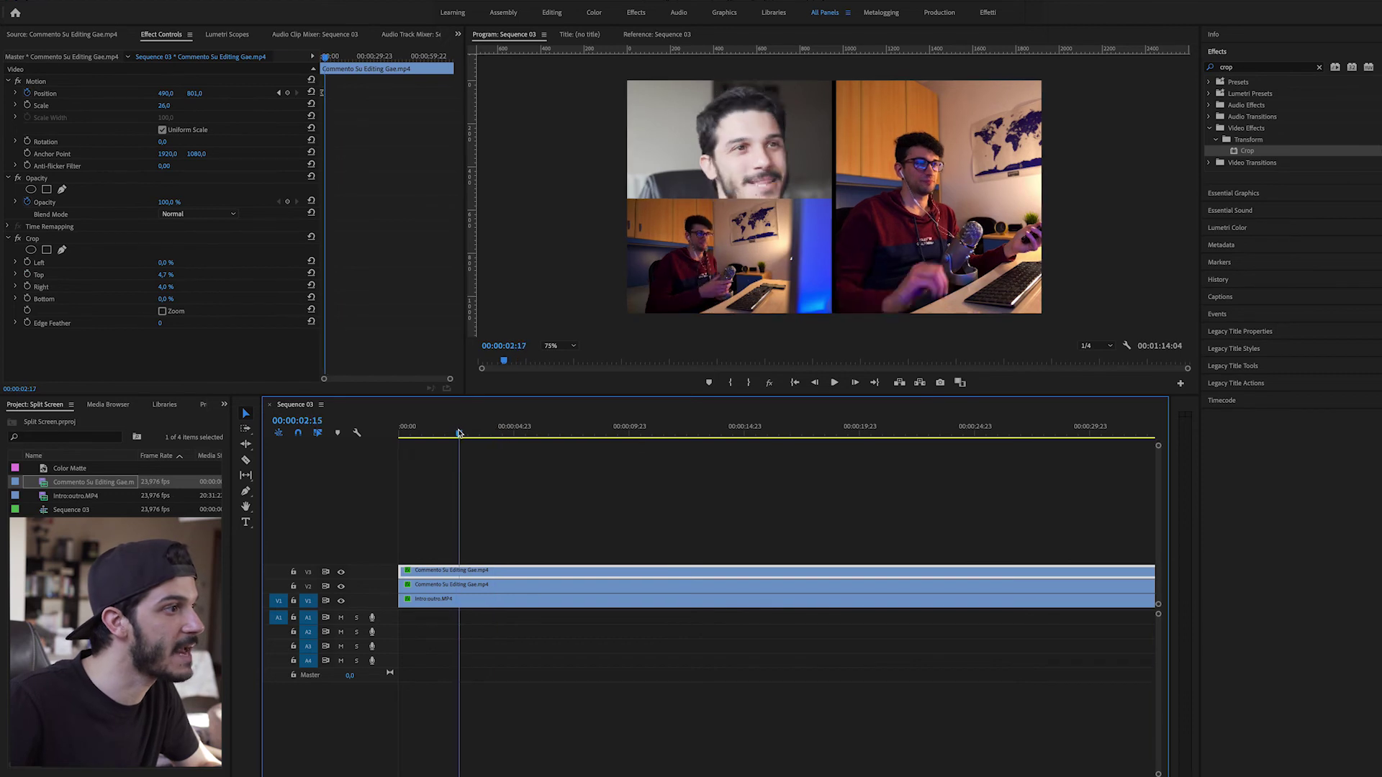
drag(451, 382, 421, 385)
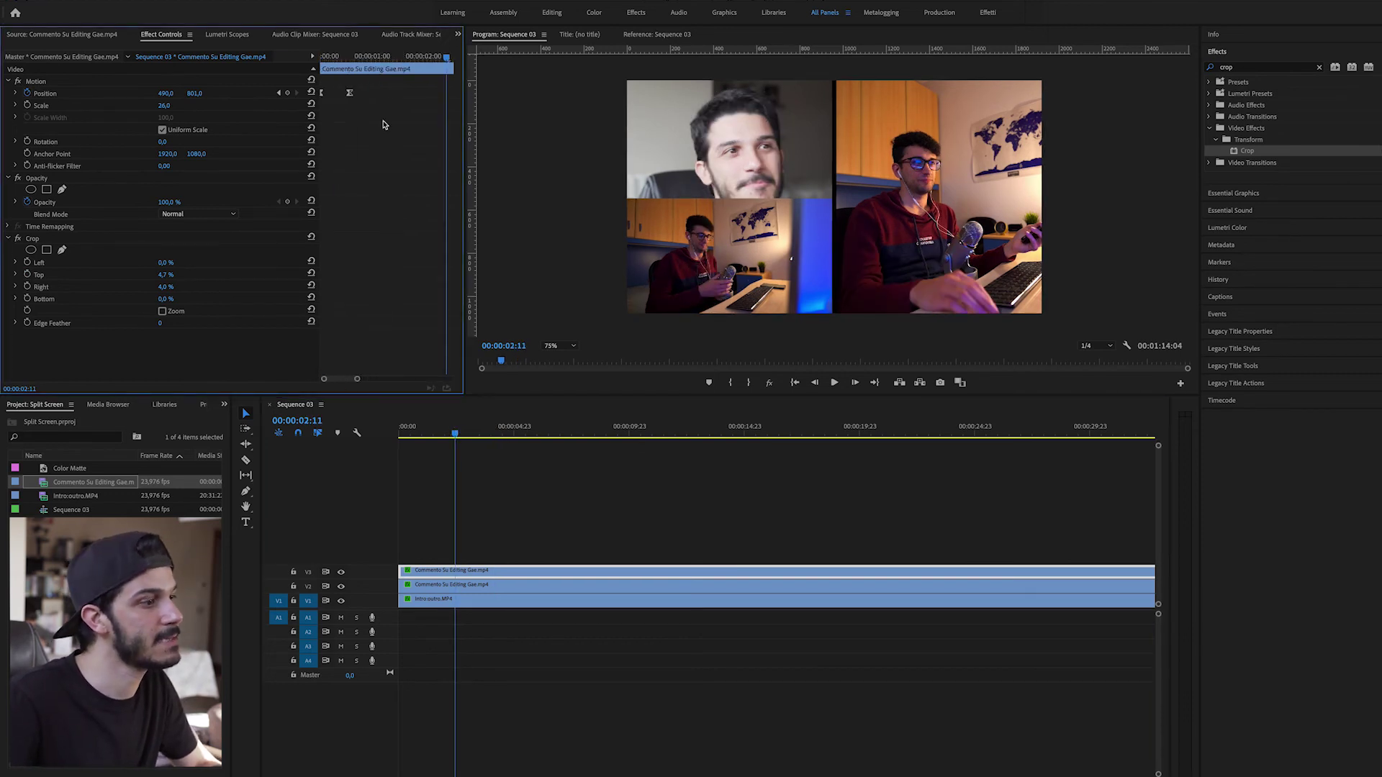
drag(350, 59, 353, 61)
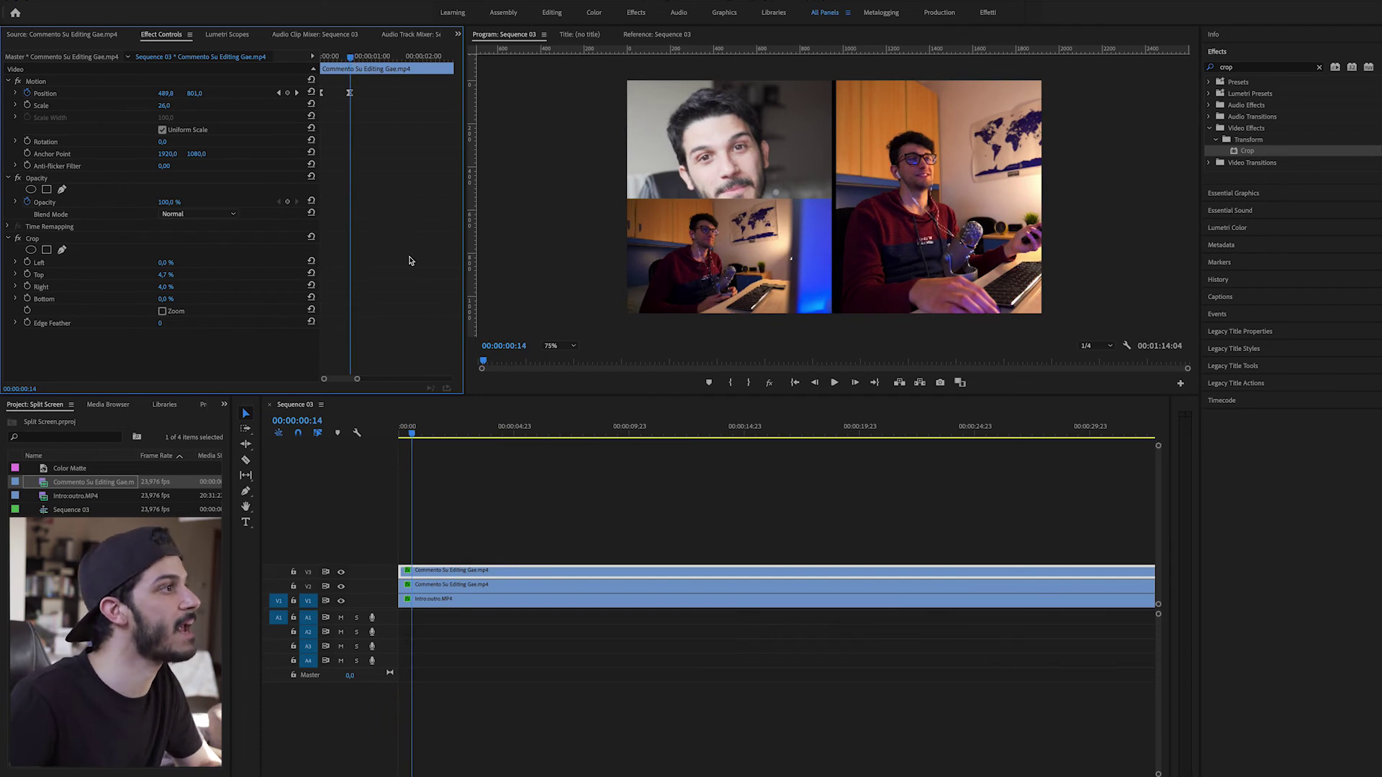
Keyframe the intro clip at Position Y 451 and Crop Bottom 50%, then preview the animation.
click(422, 603)
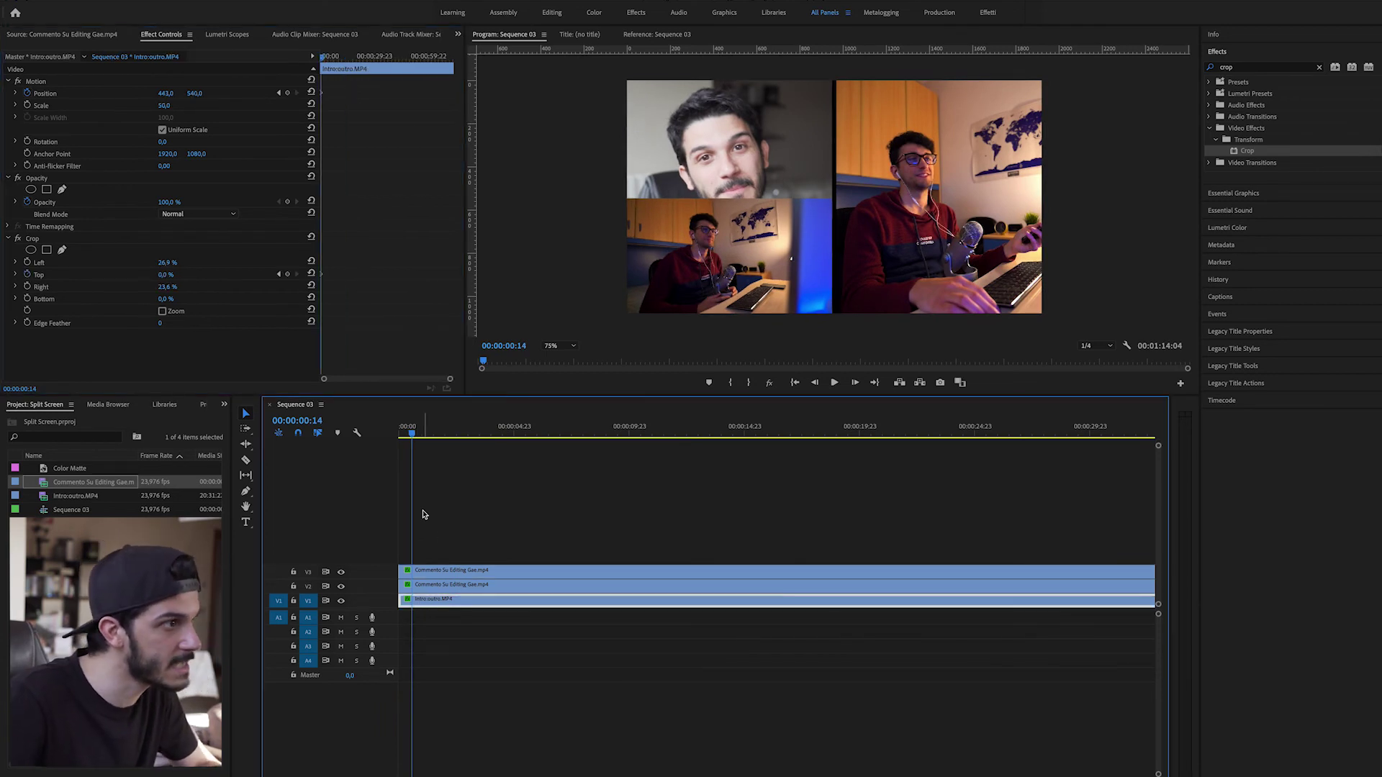
drag(449, 378, 330, 382)
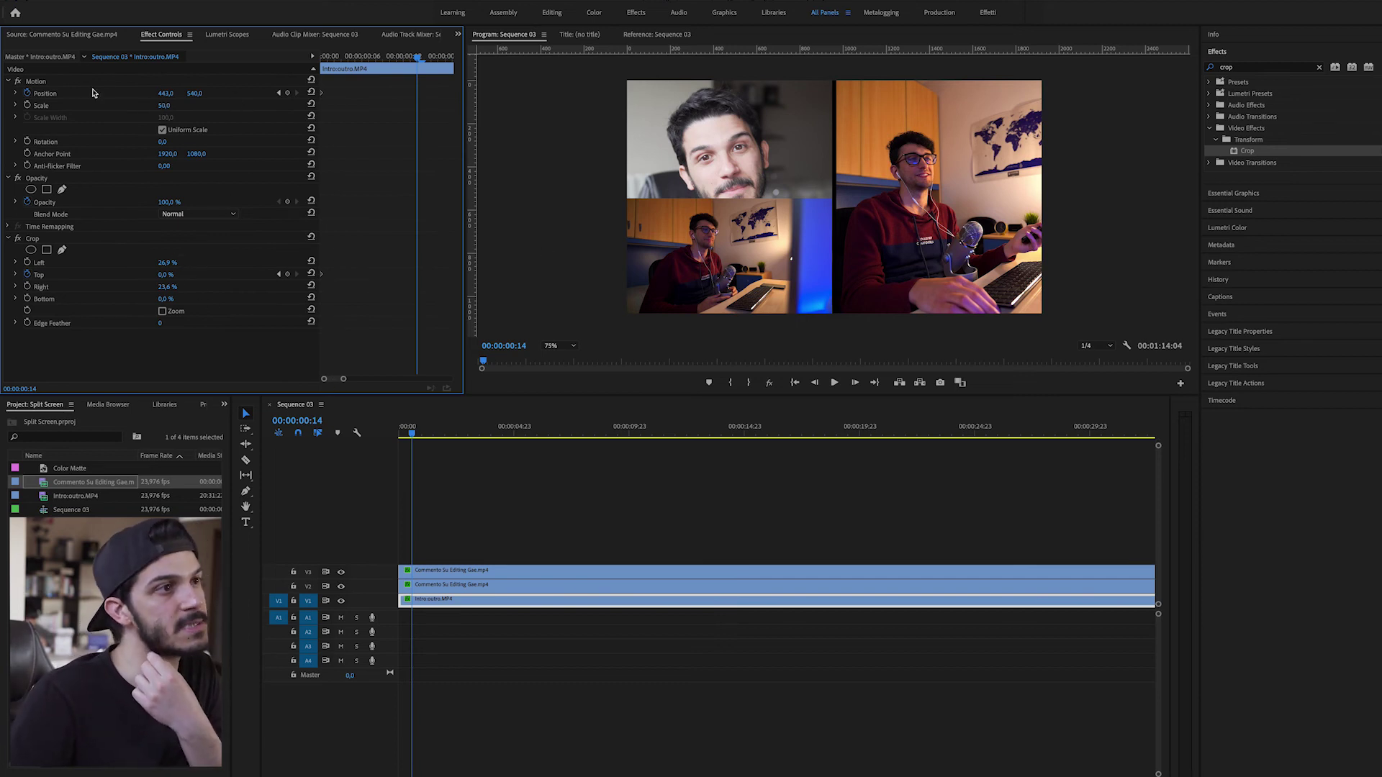
click(115, 84)
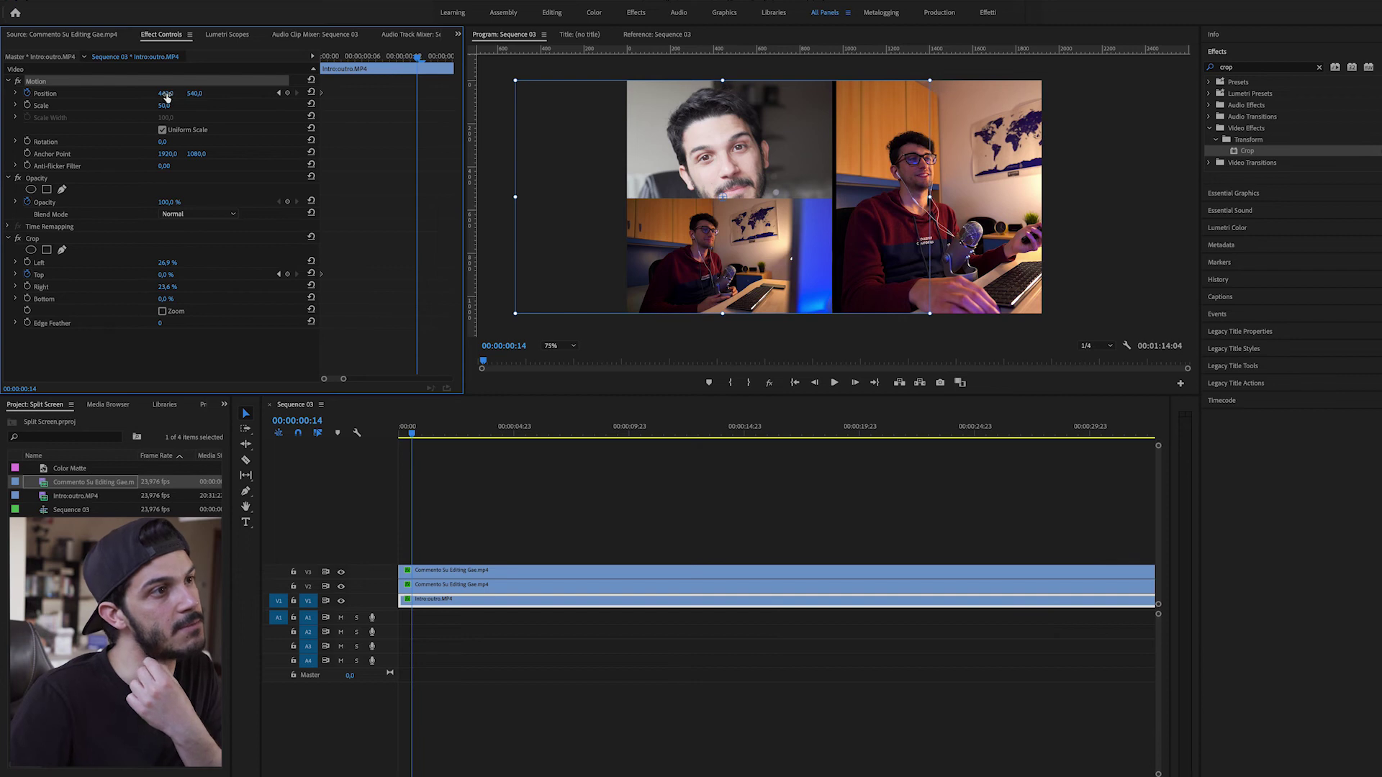
drag(195, 93, 131, 94)
drag(164, 299, 200, 299)
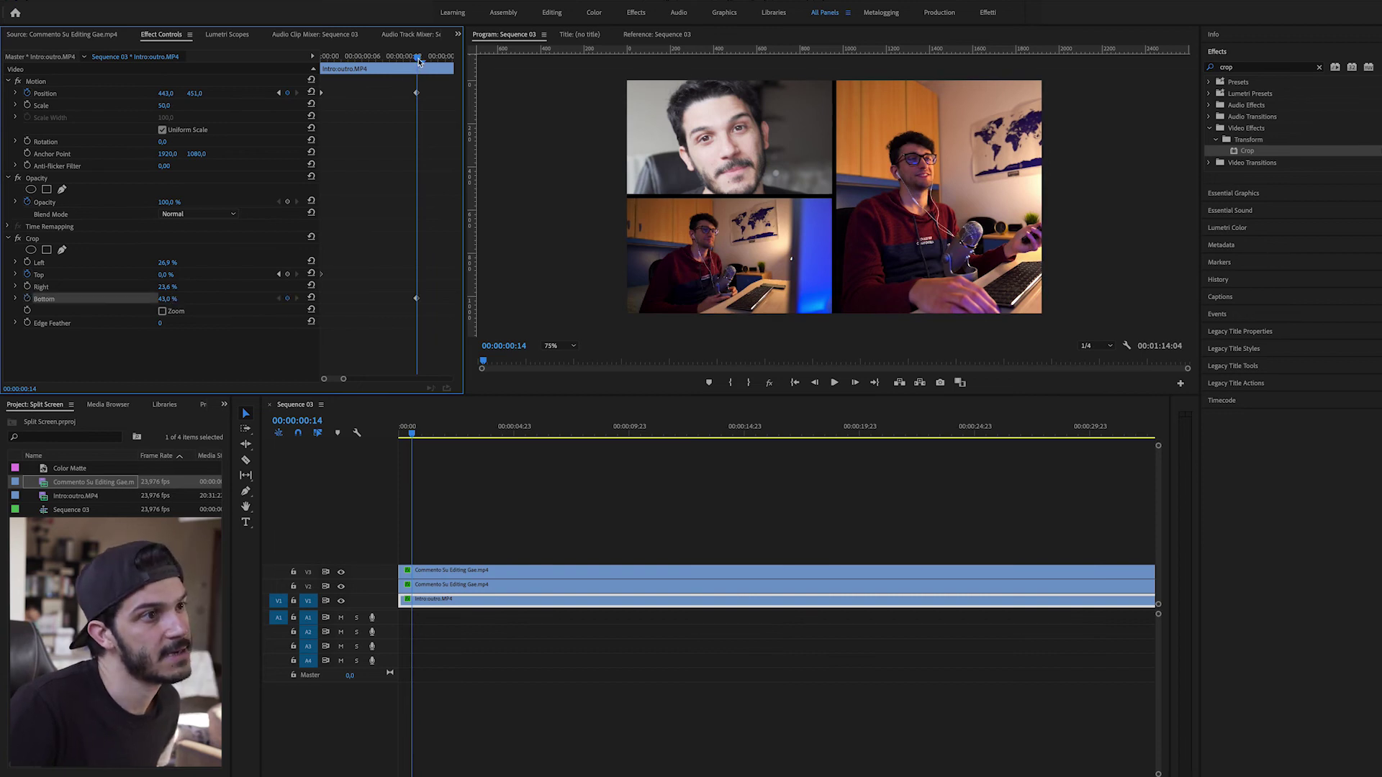
key(Home)
click(619, 688)
key(space)
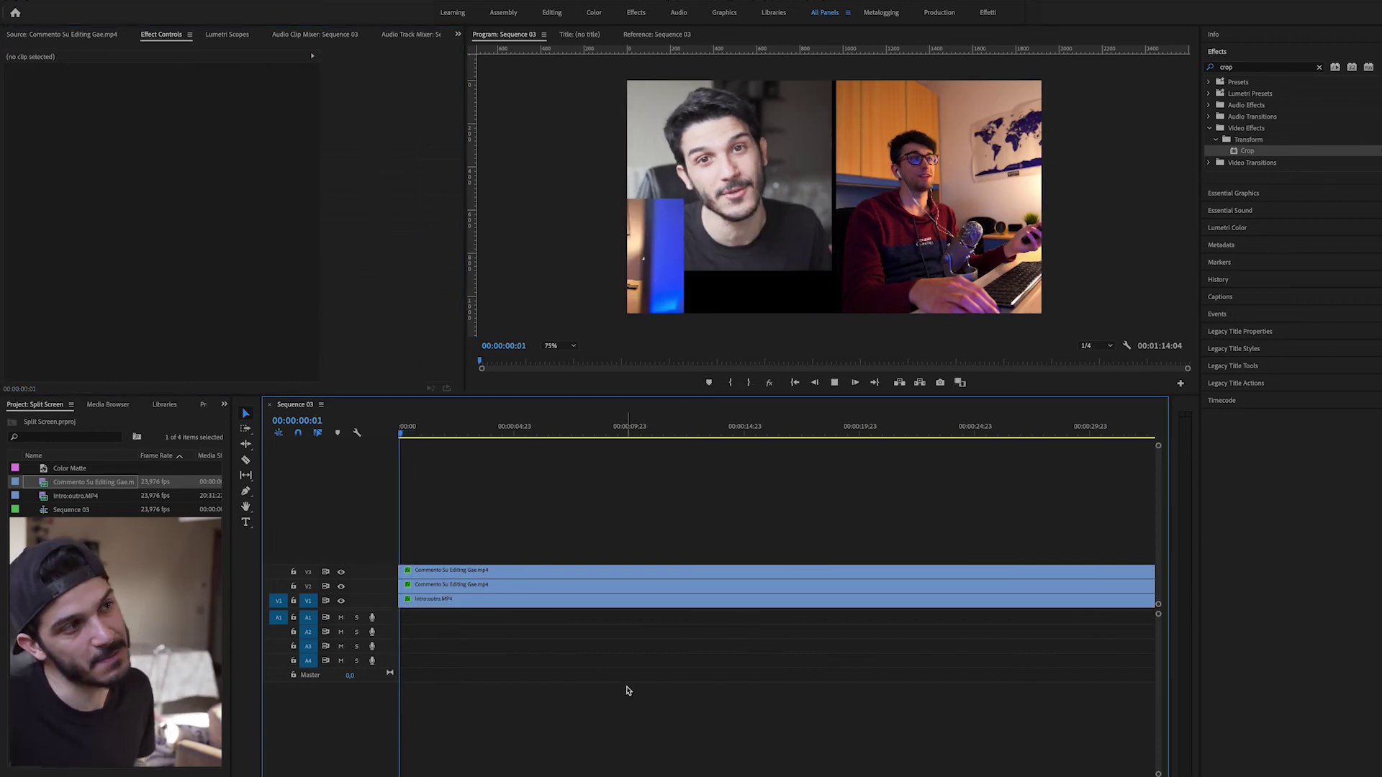
Apply Ease In to the intro clip's Position and Bottom crop keyframes.
key(space)
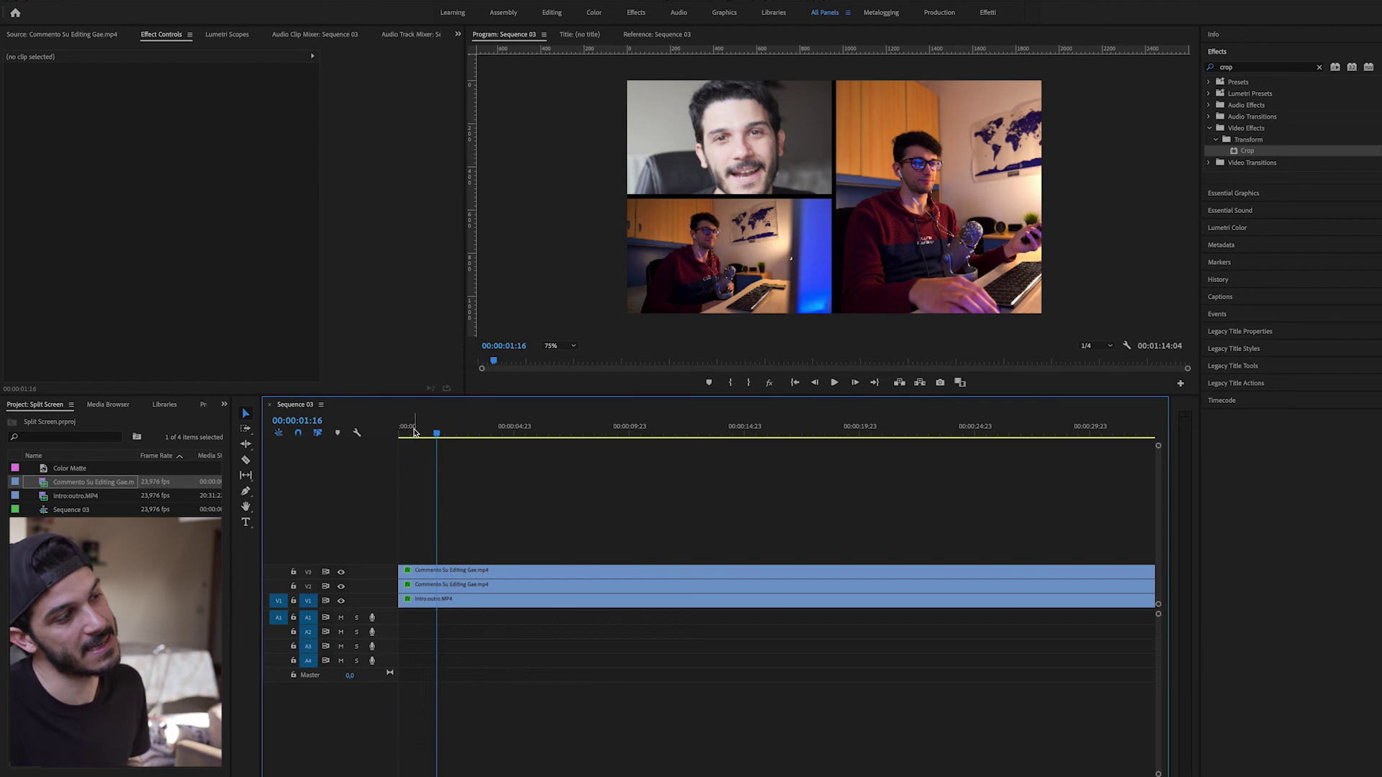
click(414, 431)
key(Home)
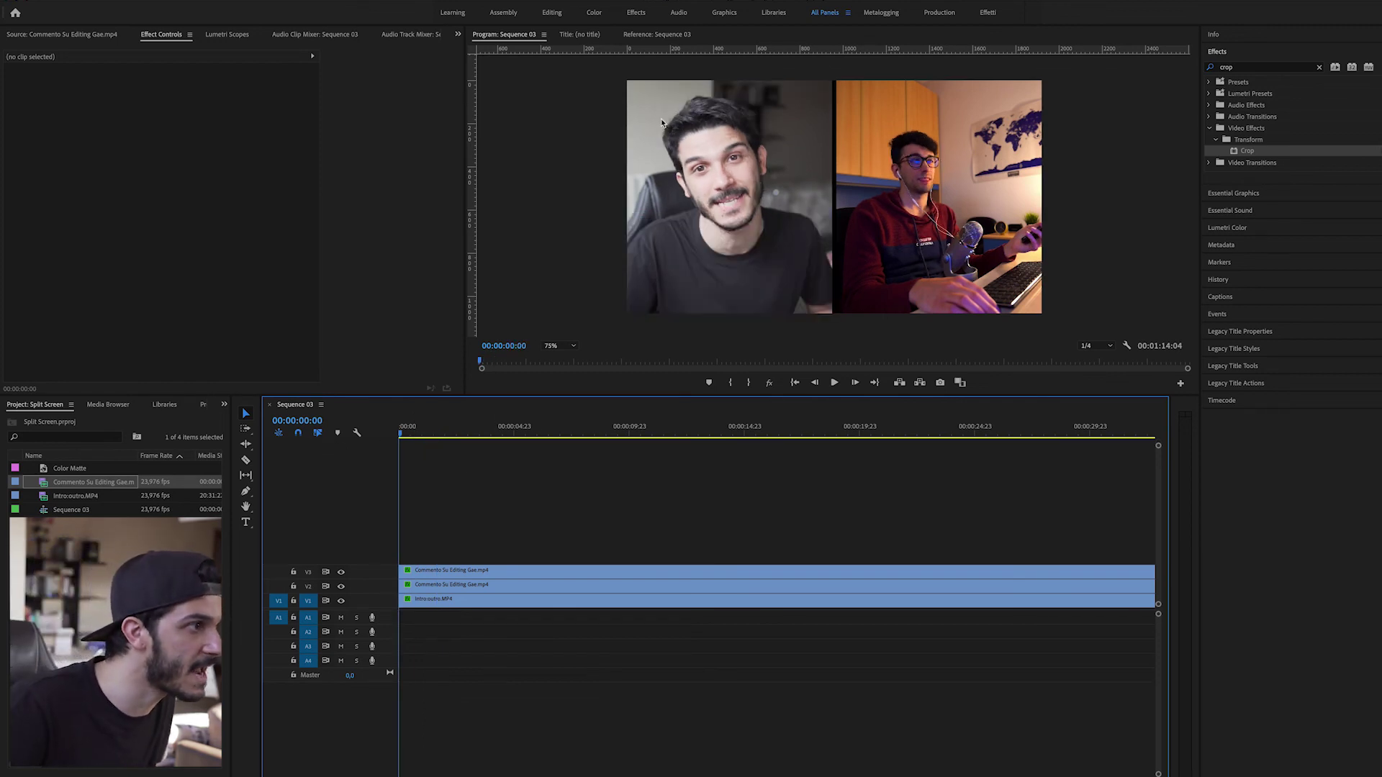
click(462, 605)
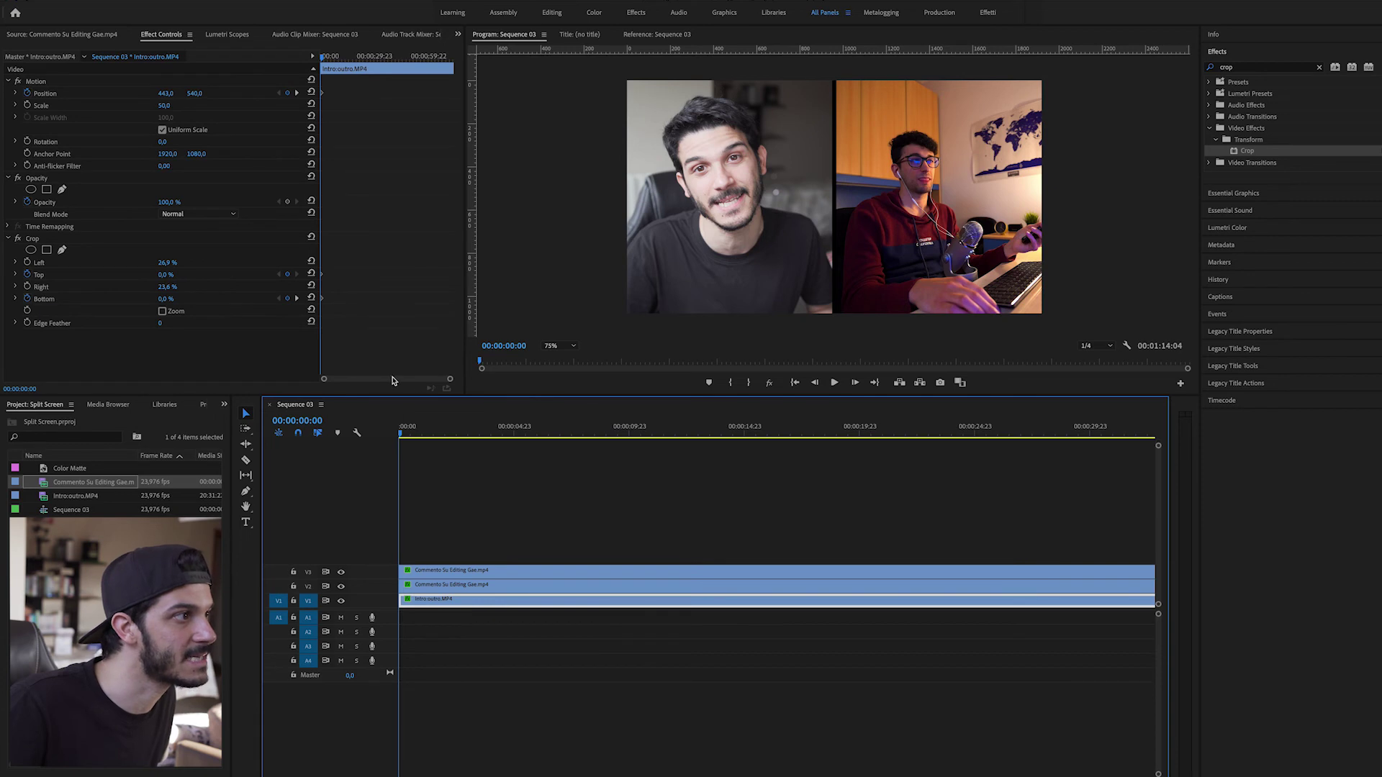
click(441, 385)
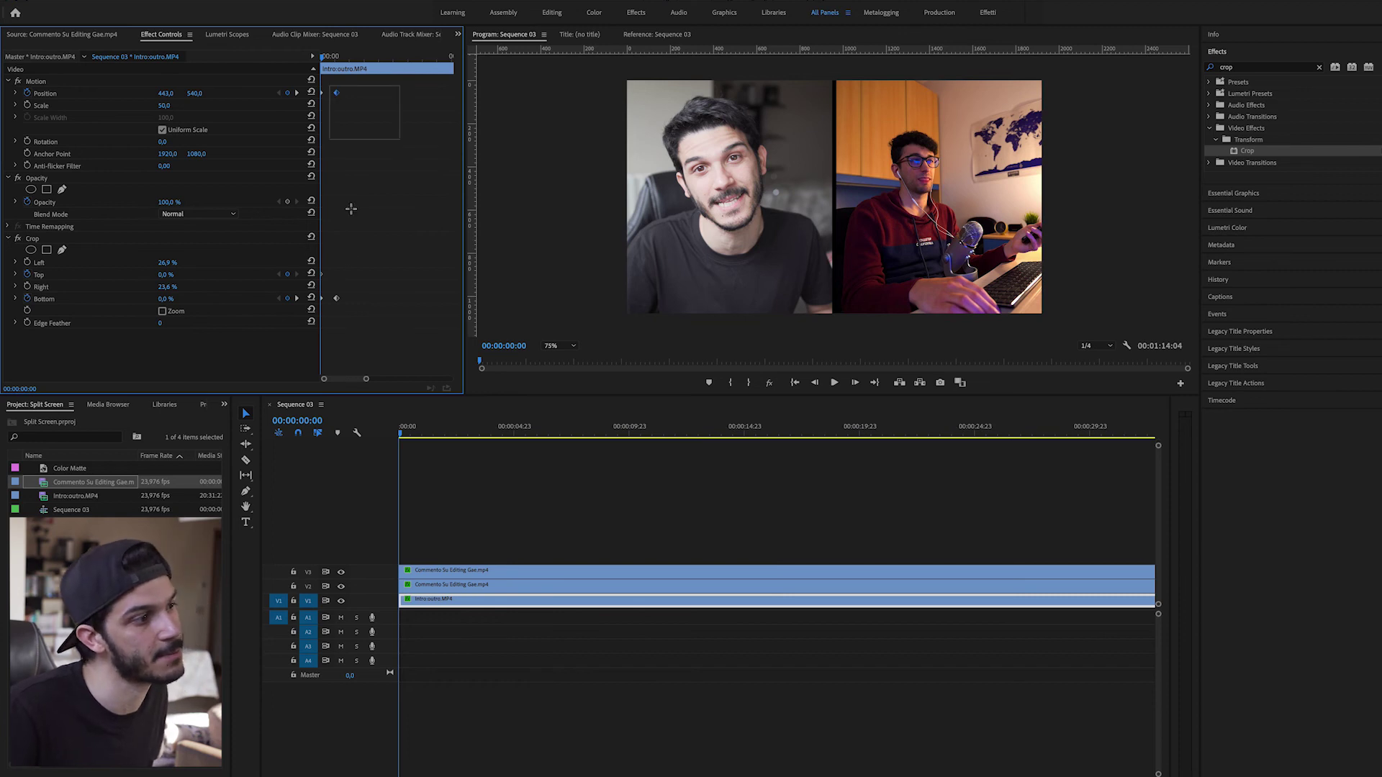
right_click(337, 298)
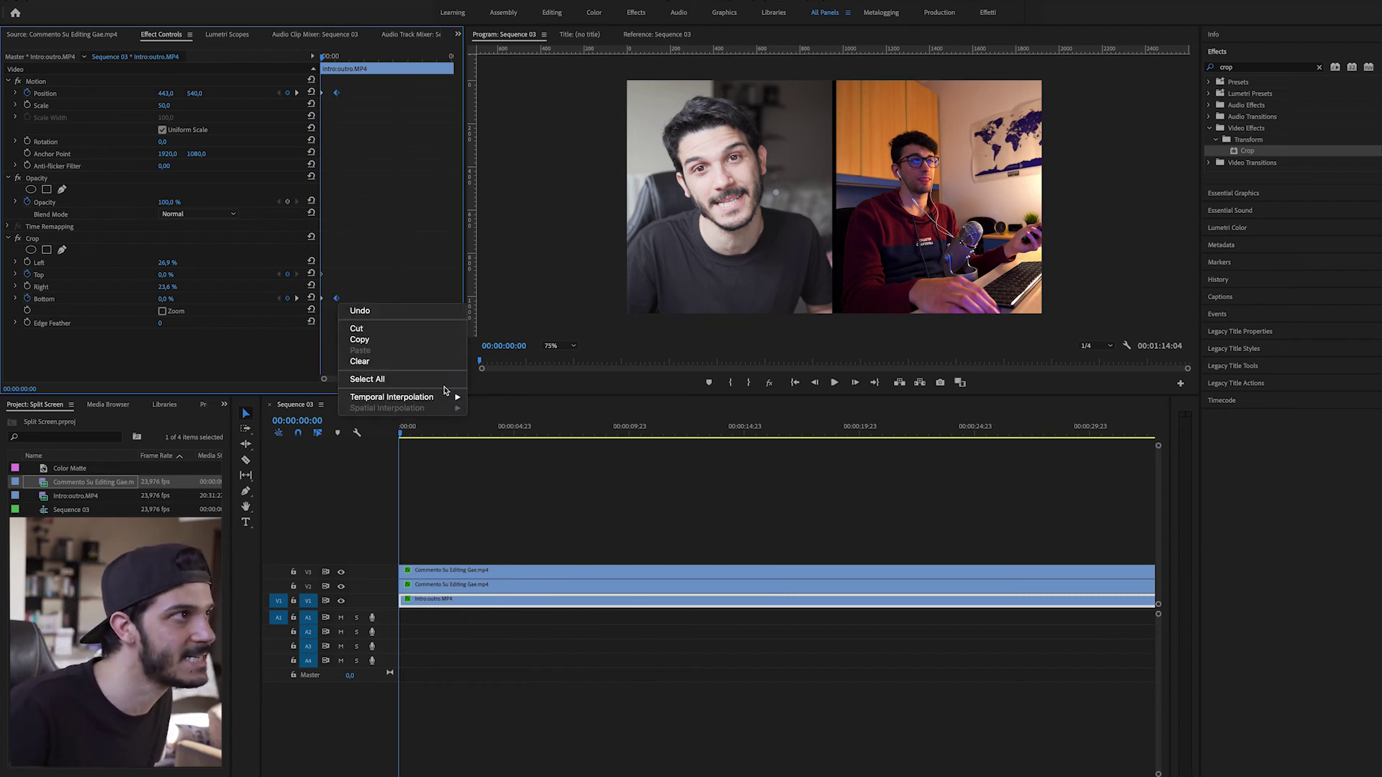
mouse_move(445, 396)
click(492, 459)
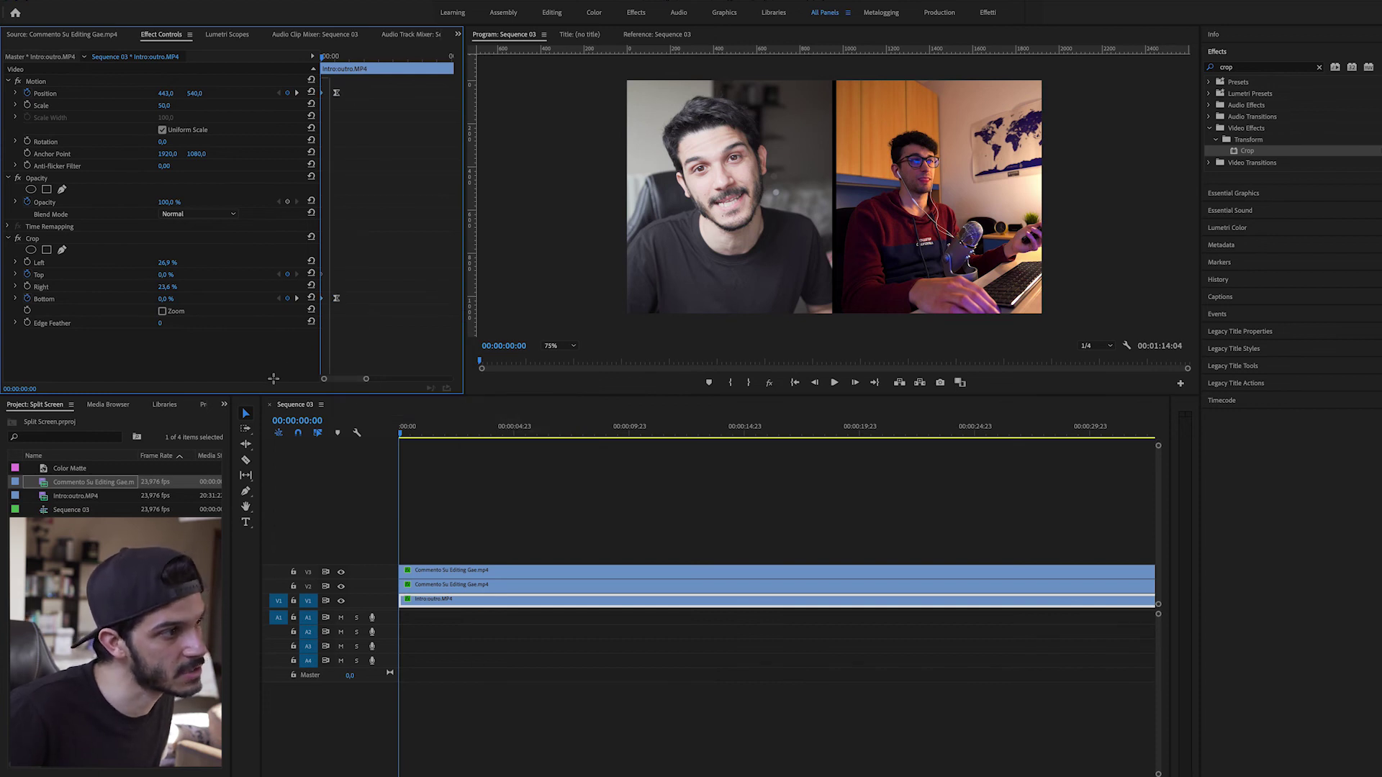
Add Ease Out to those keyframes and play back the finished grid.
right_click(322, 304)
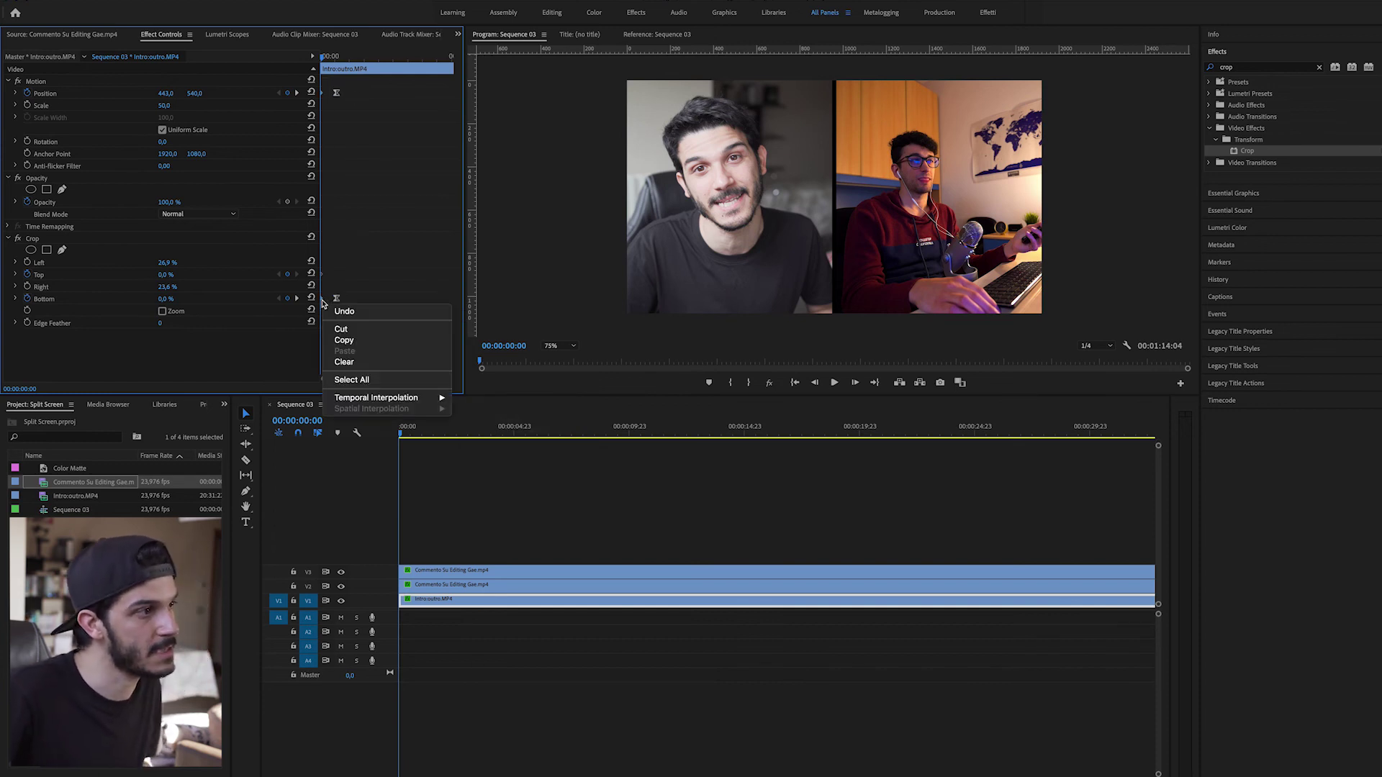
mouse_move(403, 400)
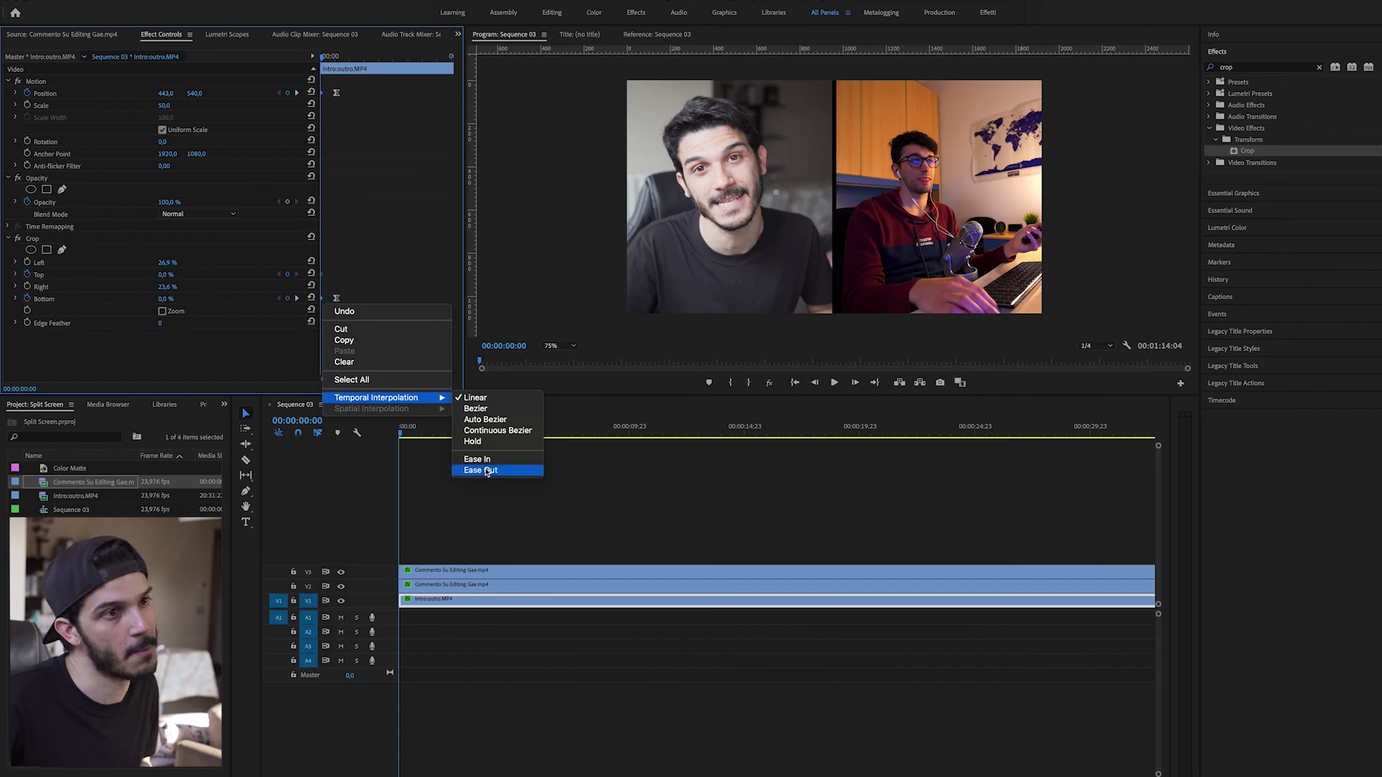
click(486, 470)
click(690, 691)
key(space)
key(space)
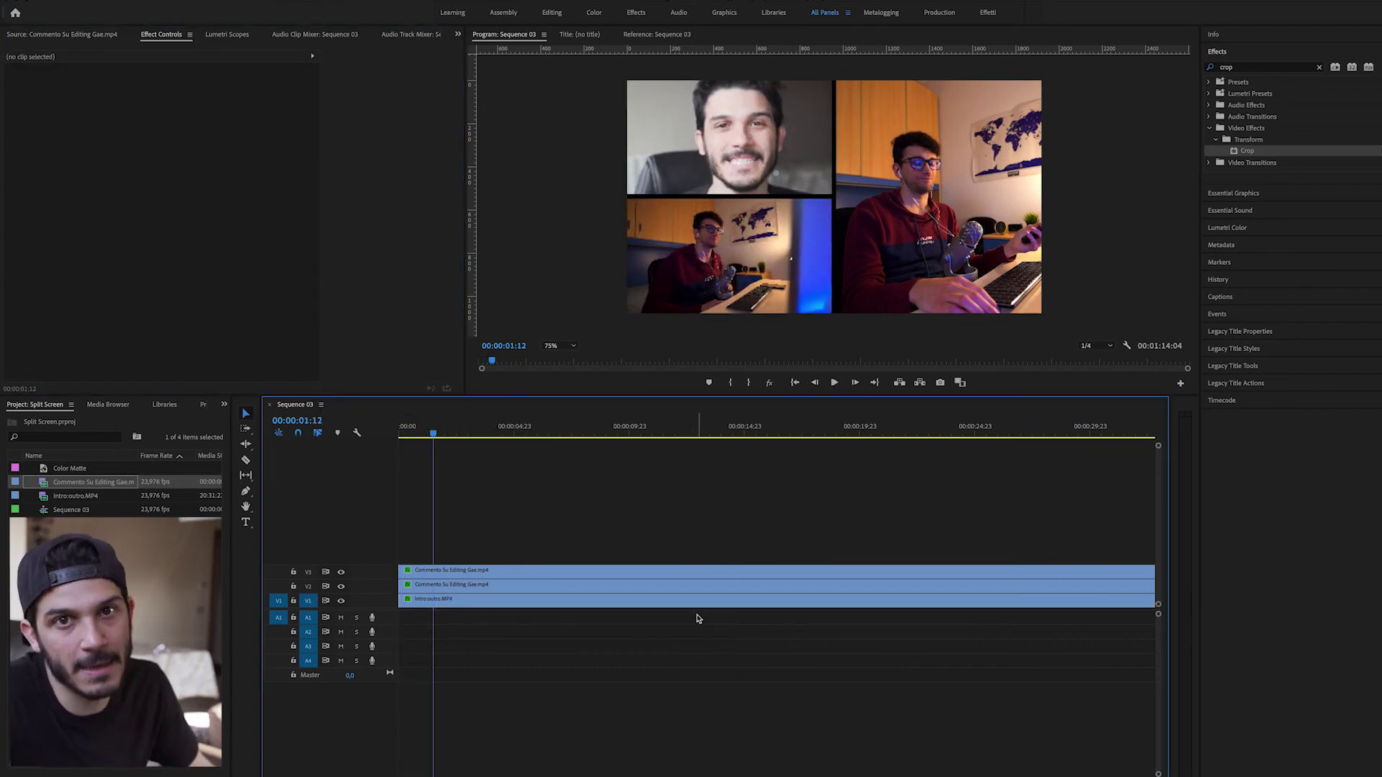